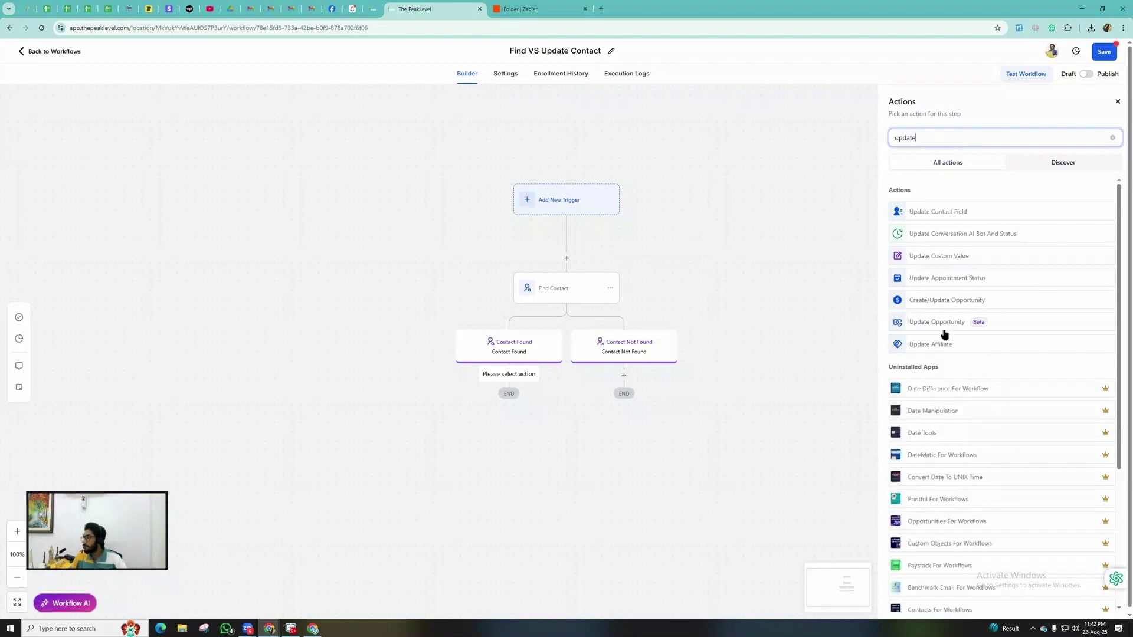
Discard the unfinished Update Contact Field action and delete the Find Contact step with all its branches from the workflow
{"action": "left_click", "coordinate": [944, 212]}
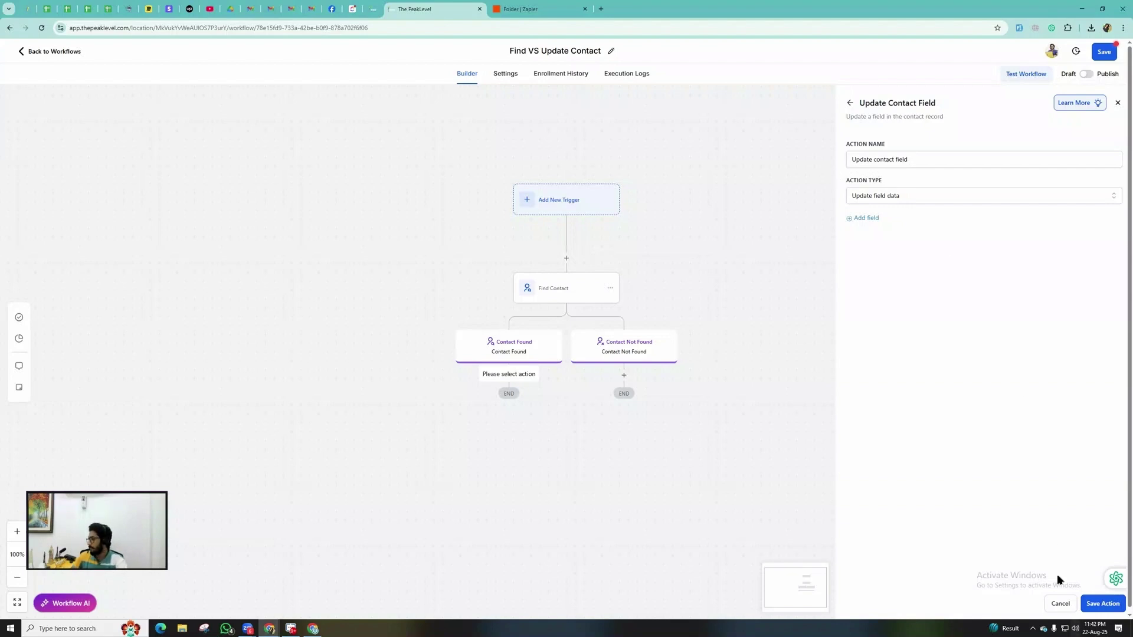
{"action": "left_click", "coordinate": [1060, 603]}
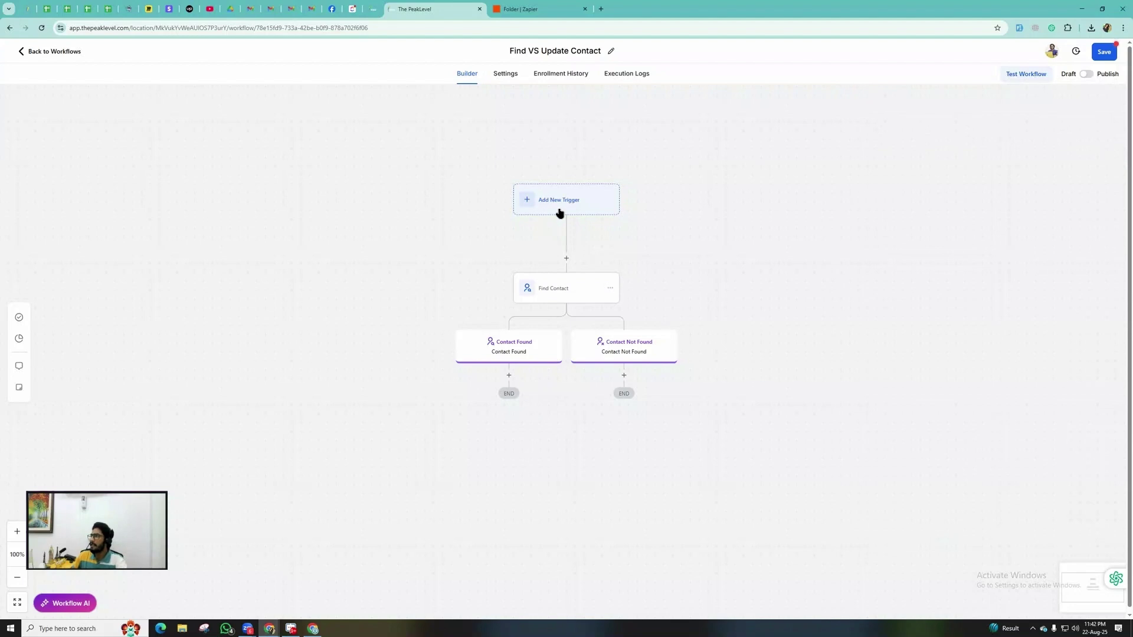
{"action": "left_click", "coordinate": [610, 288]}
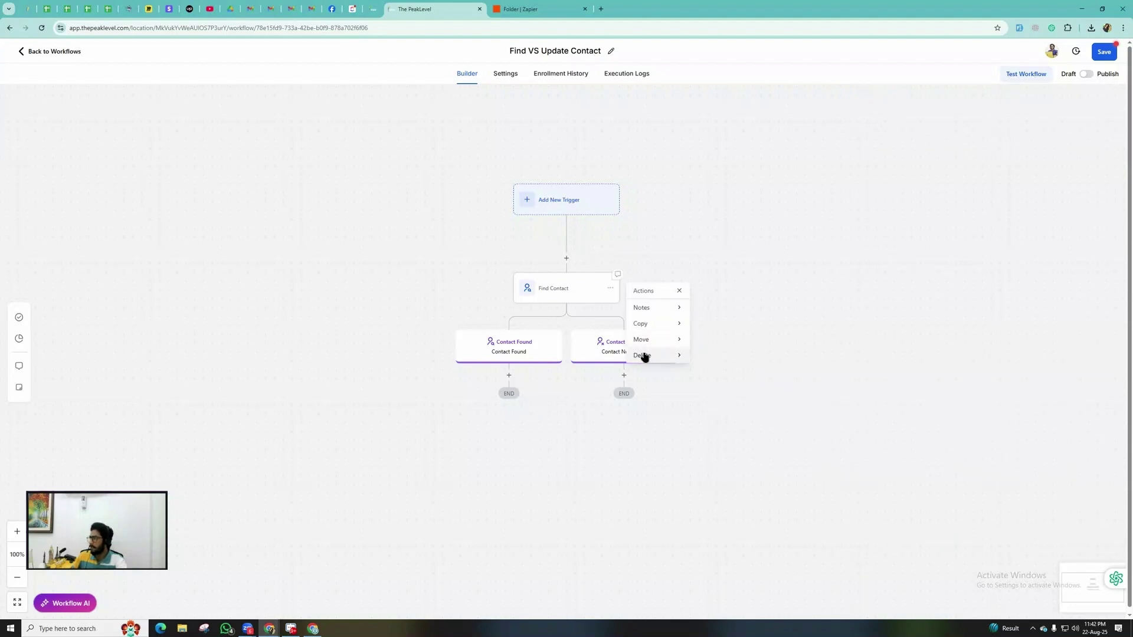
{"action": "mouse_move", "coordinate": [689, 352]}
{"action": "left_click", "coordinate": [707, 308]}
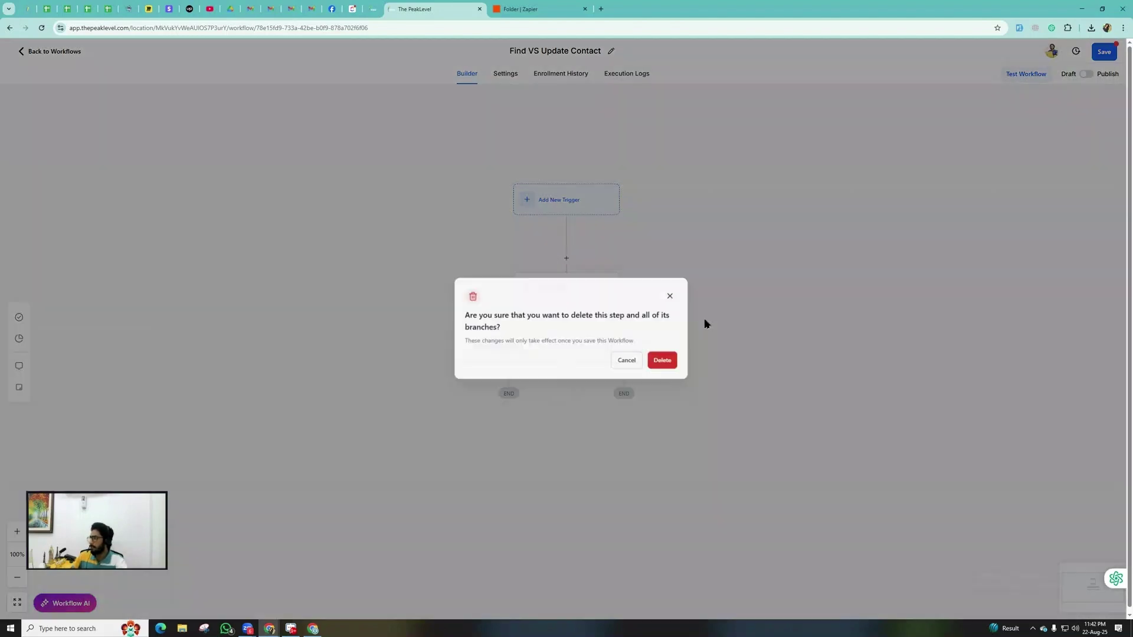
{"action": "left_click", "coordinate": [655, 362]}
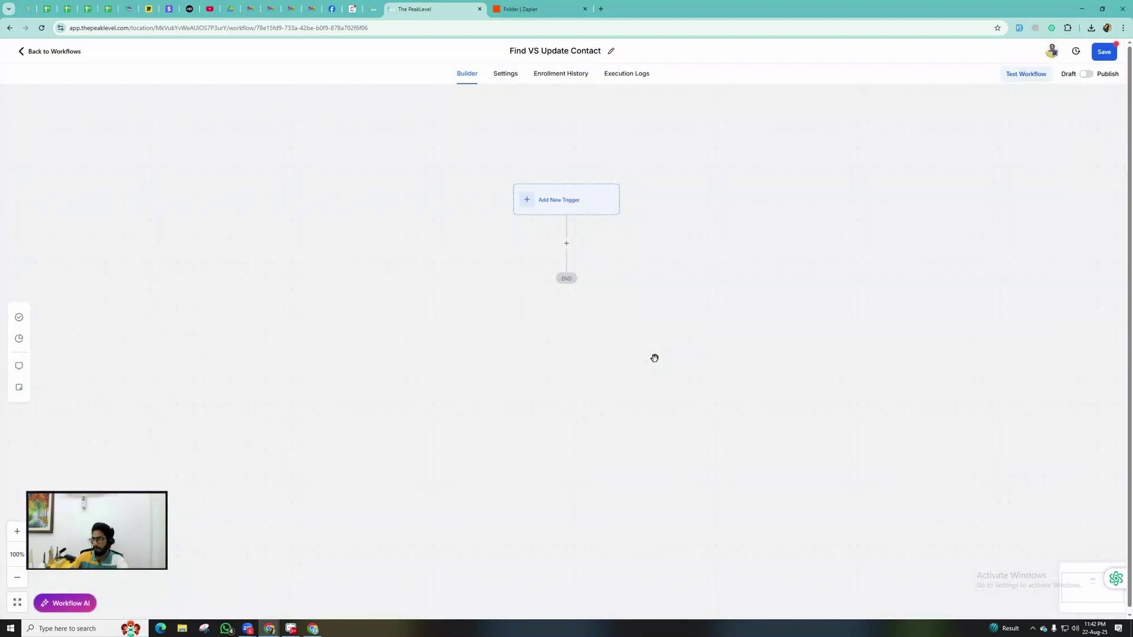
Find the Inbound Webhook trigger and choose it as the workflow's trigger
{"action": "left_click", "coordinate": [559, 201]}
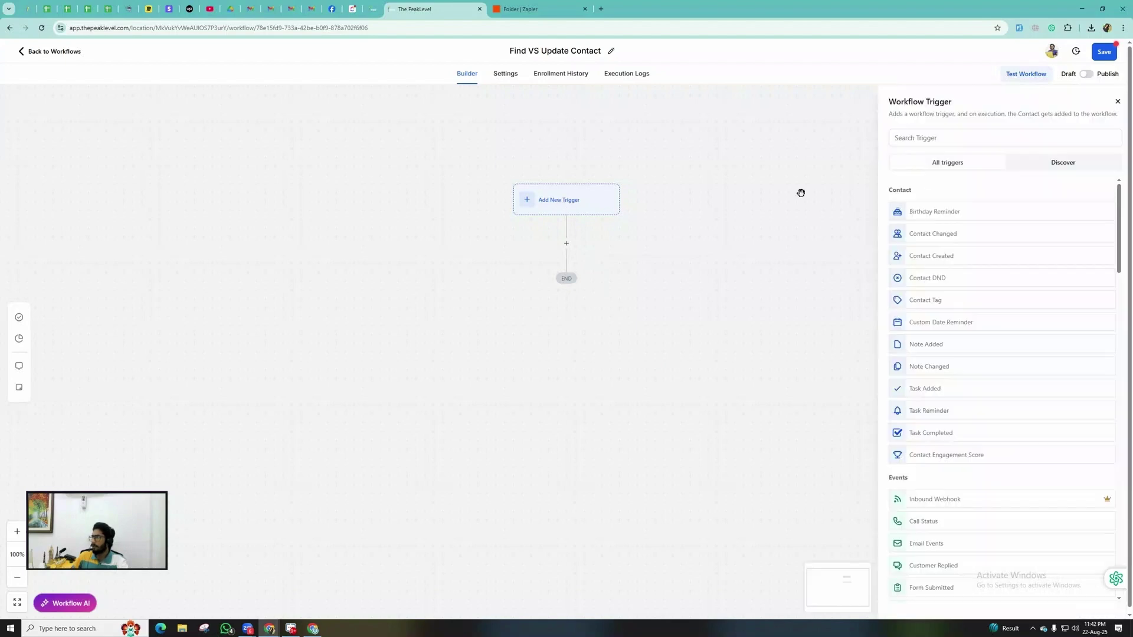
{"action": "left_click", "coordinate": [933, 142]}
{"action": "type", "text": "inb"}
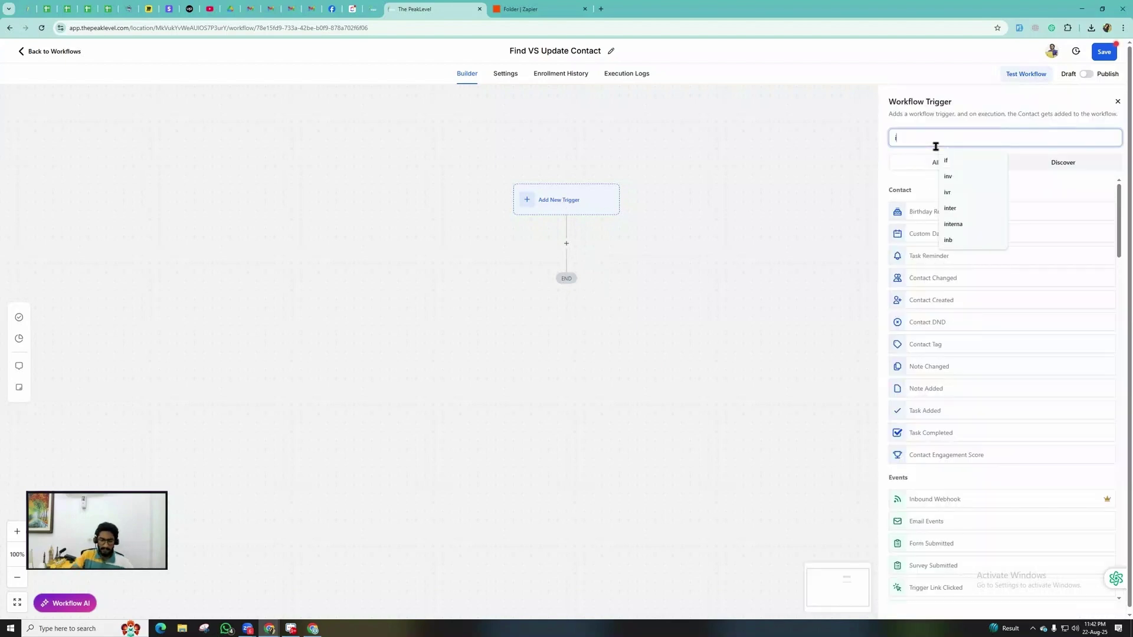
{"action": "left_click", "coordinate": [937, 213]}
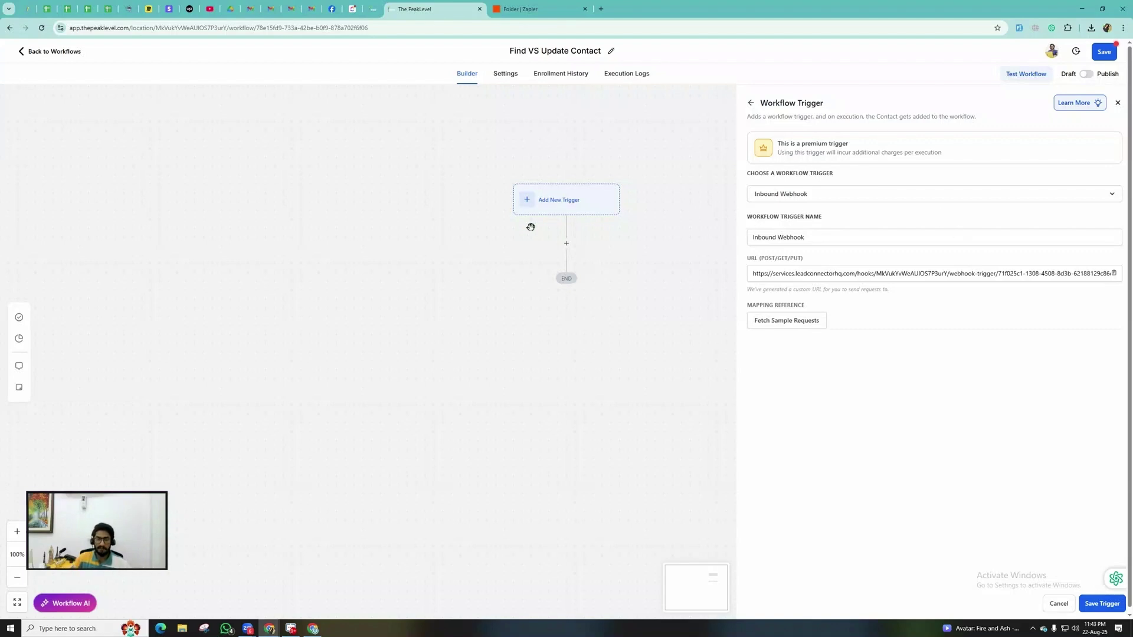
Switch to Zapier and create a new Zap with ClickUp as its trigger app
{"action": "left_click", "coordinate": [509, 5]}
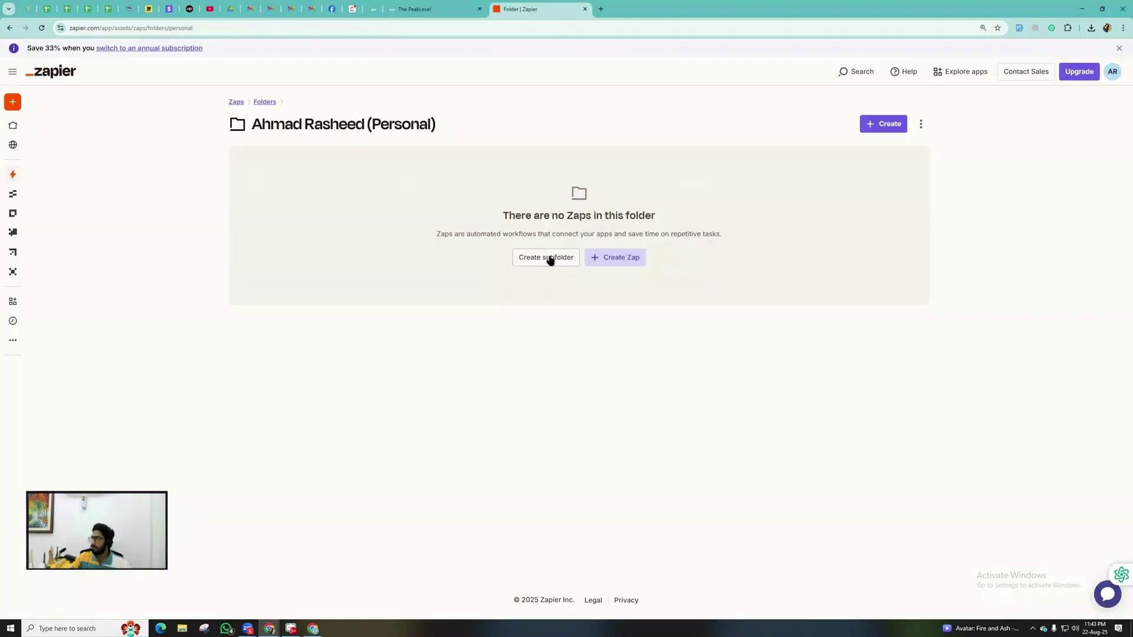
{"action": "left_click", "coordinate": [603, 257]}
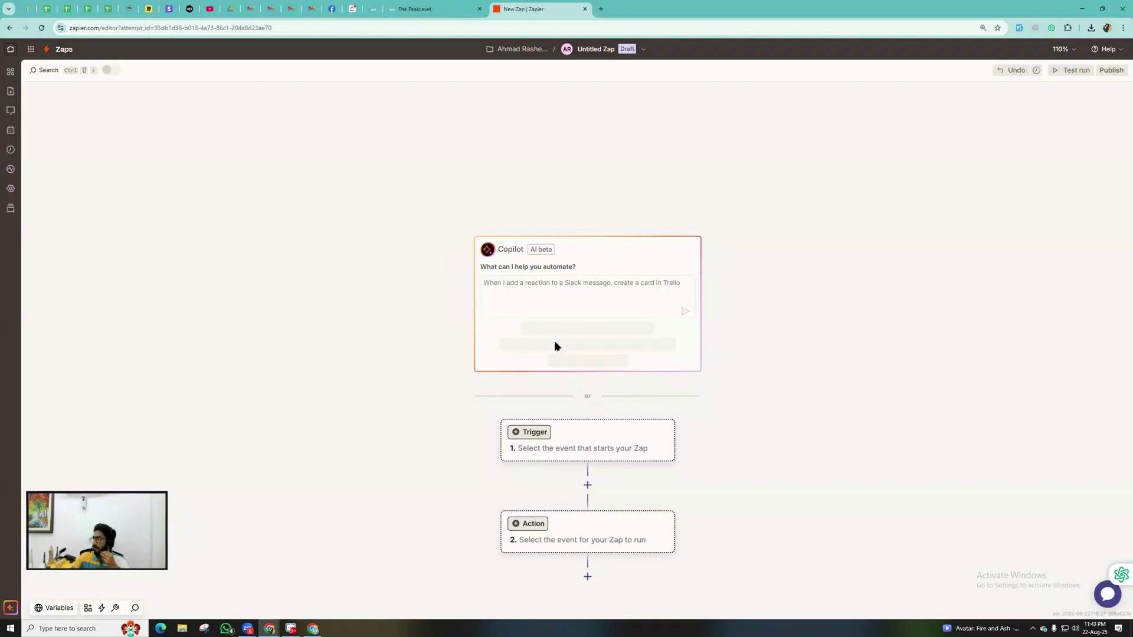
{"action": "left_click", "coordinate": [570, 442]}
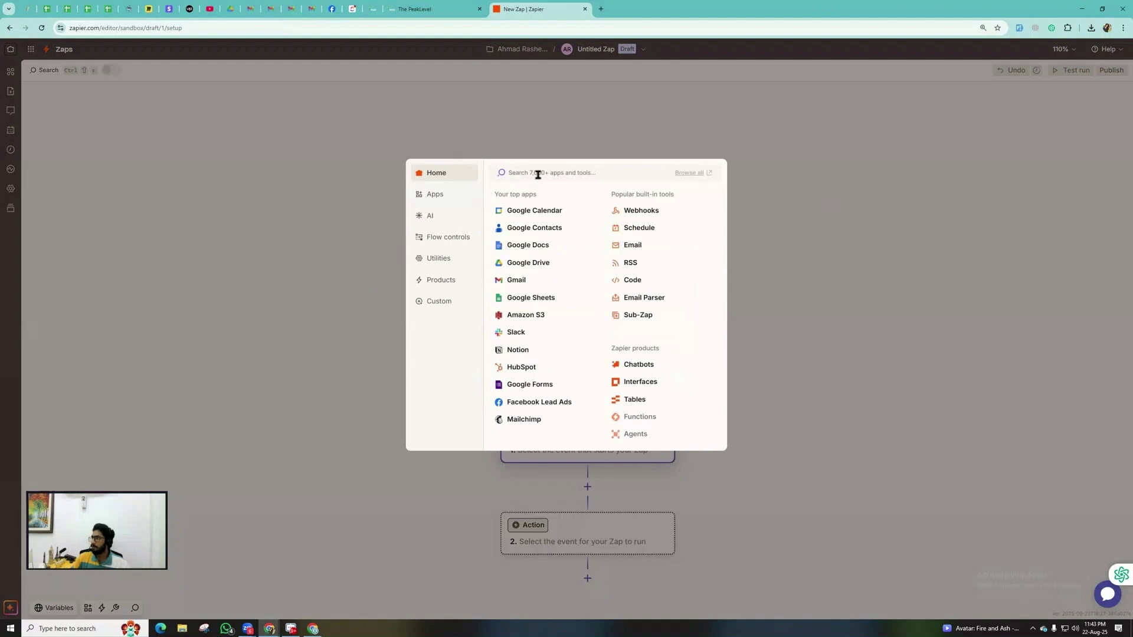
{"action": "type", "text": "click"}
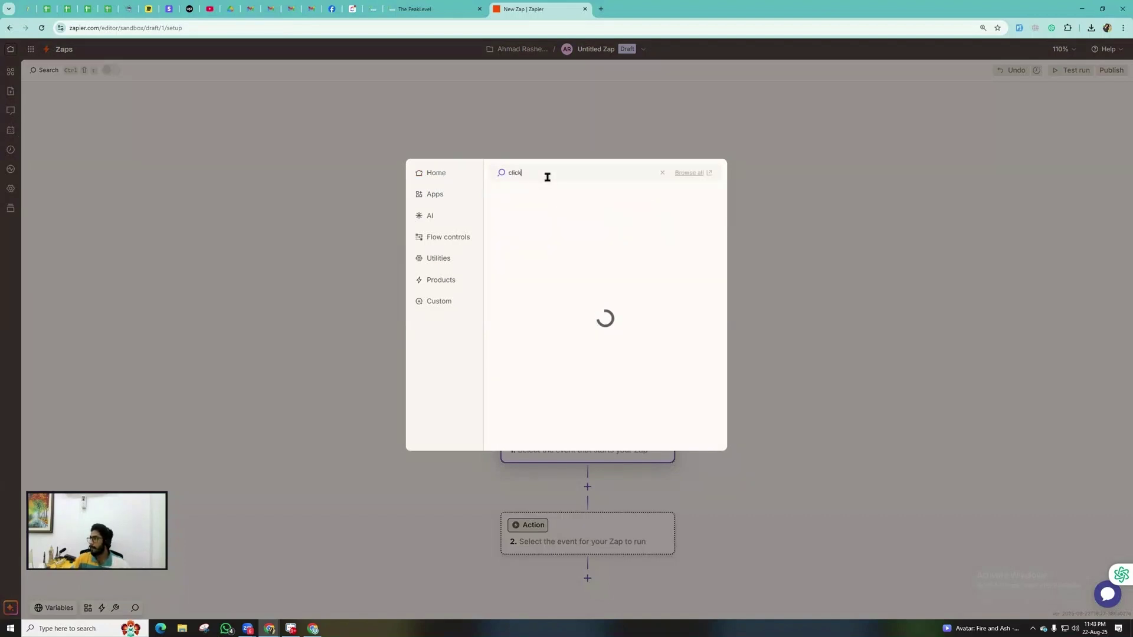
{"action": "left_click", "coordinate": [527, 196]}
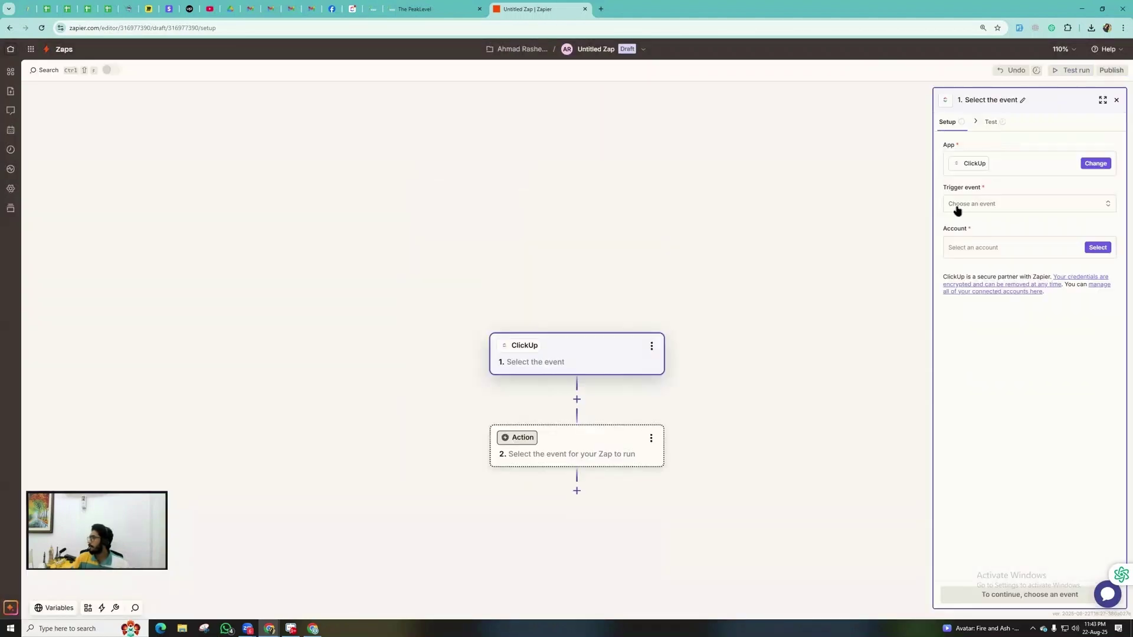
Set the ClickUp trigger event to Task Changes and continue to its configuration
{"action": "left_click", "coordinate": [992, 203]}
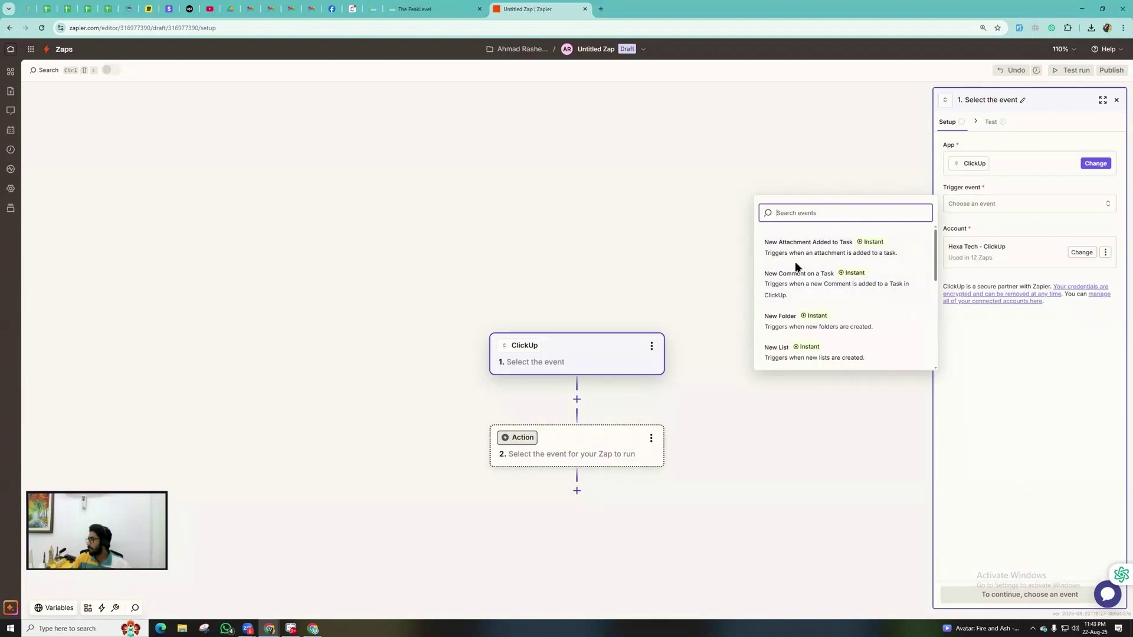
{"action": "scroll", "coordinate": [797, 268], "scroll_direction": "down", "scroll_amount": 2}
{"action": "scroll", "coordinate": [797, 269], "scroll_direction": "down", "scroll_amount": 5}
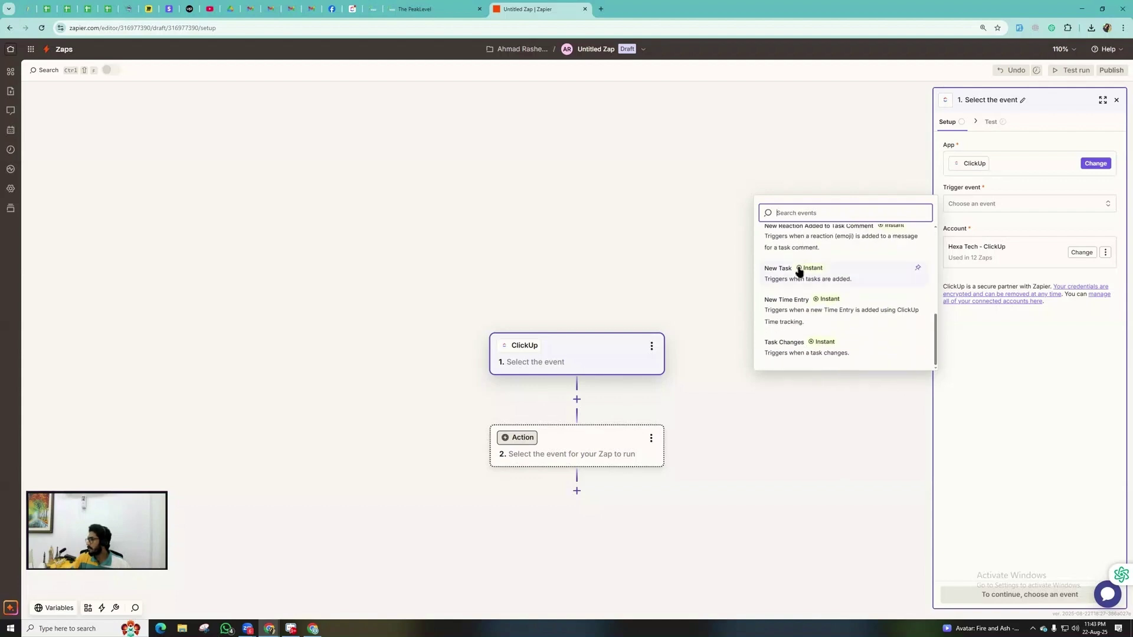
{"action": "left_click", "coordinate": [791, 347]}
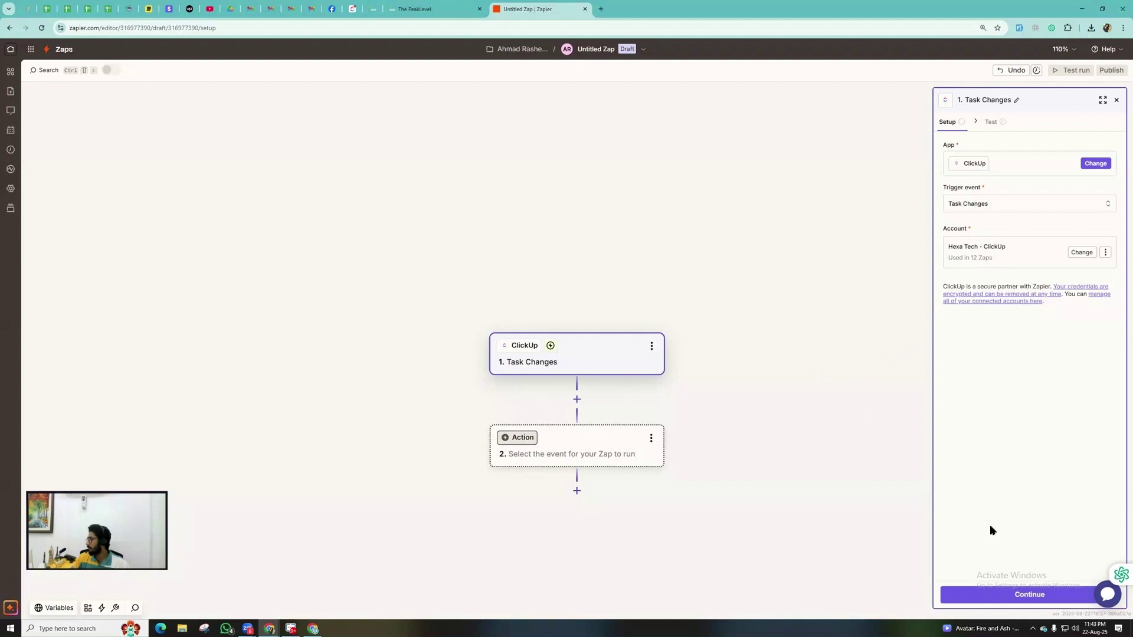
{"action": "left_click", "coordinate": [1019, 596]}
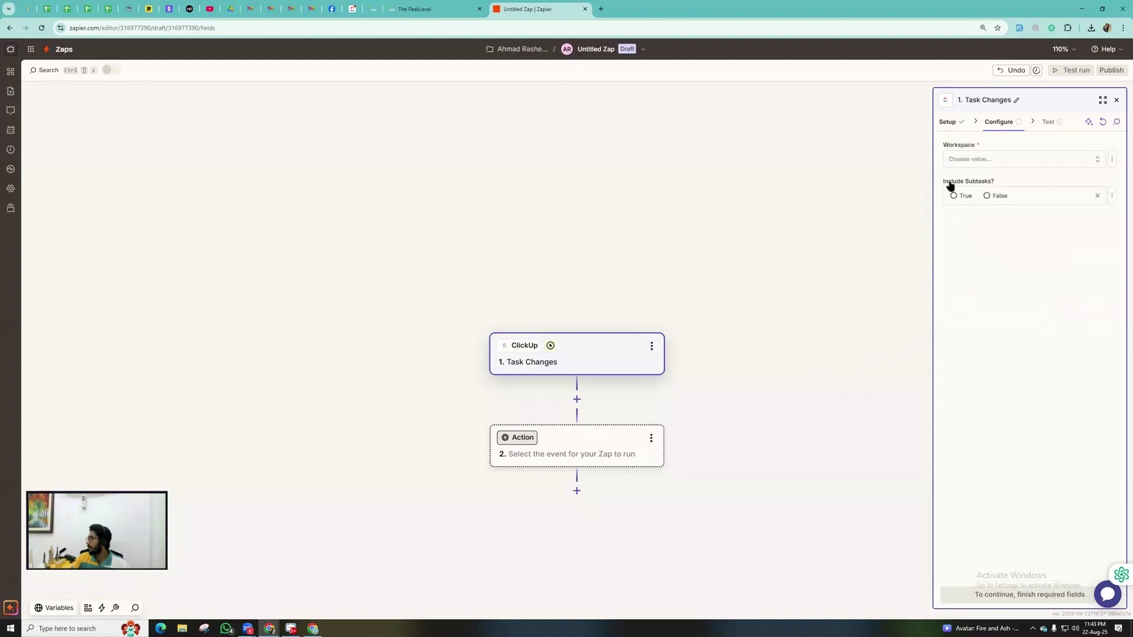
Set the trigger's workspace to HTS | Hexa Tech Solution and its space to Project Management
{"action": "left_click", "coordinate": [982, 160]}
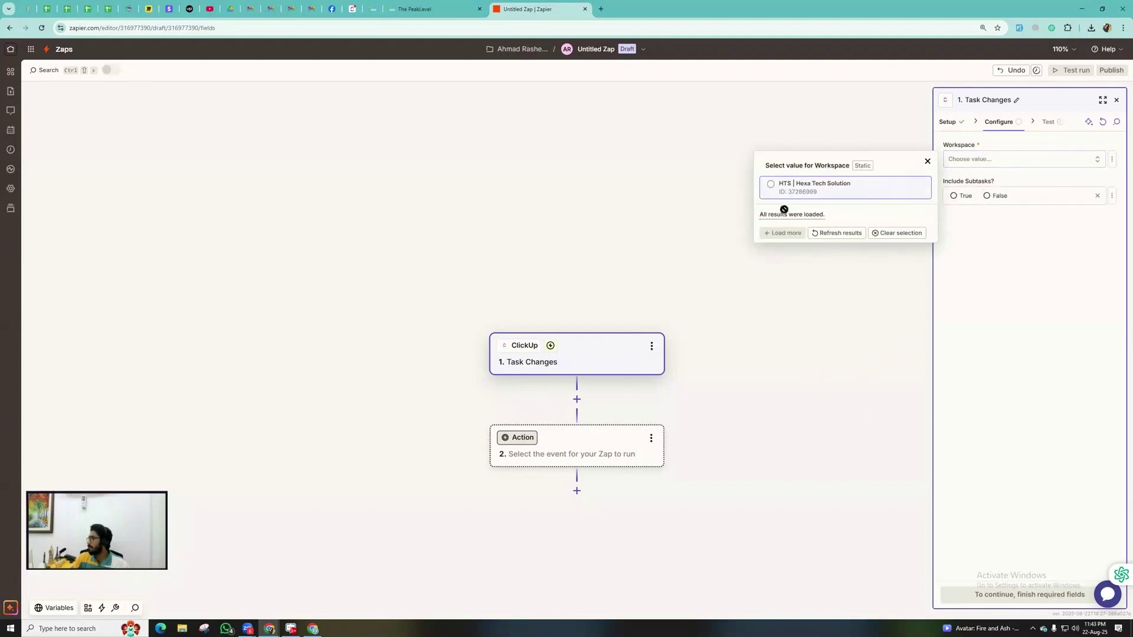
{"action": "left_click", "coordinate": [788, 184]}
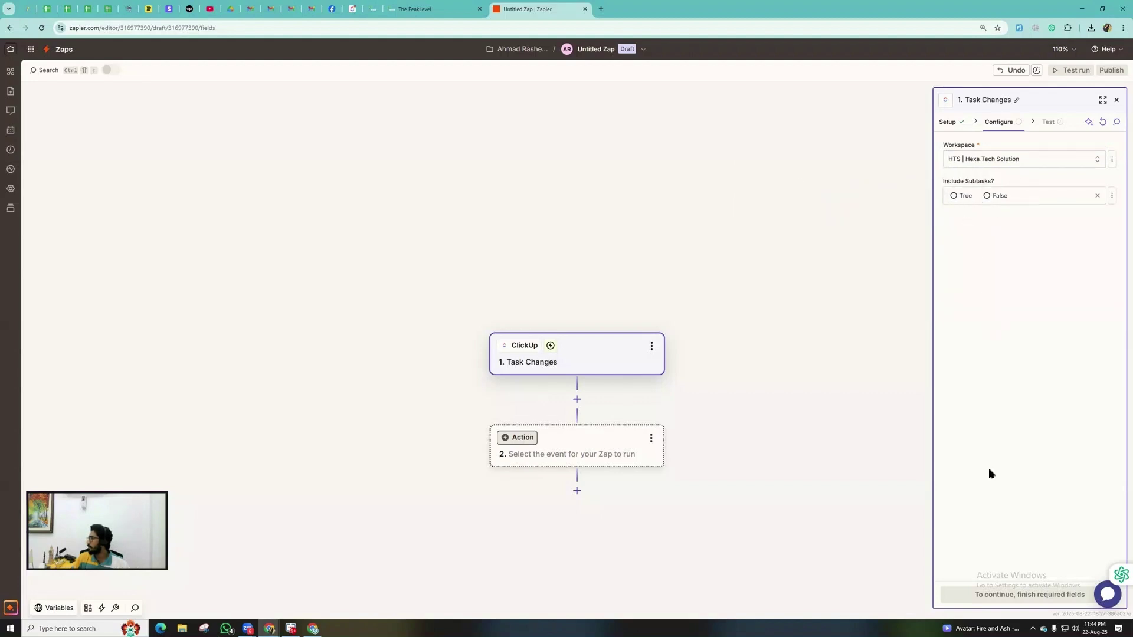
{"action": "left_click", "coordinate": [976, 198]}
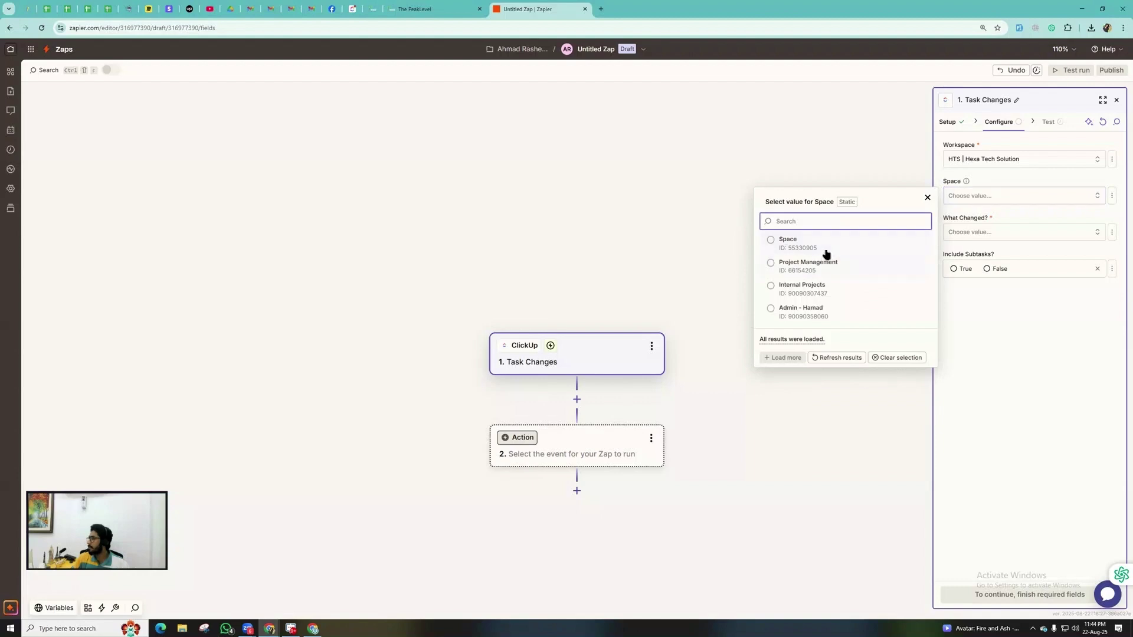
{"action": "left_click", "coordinate": [797, 265]}
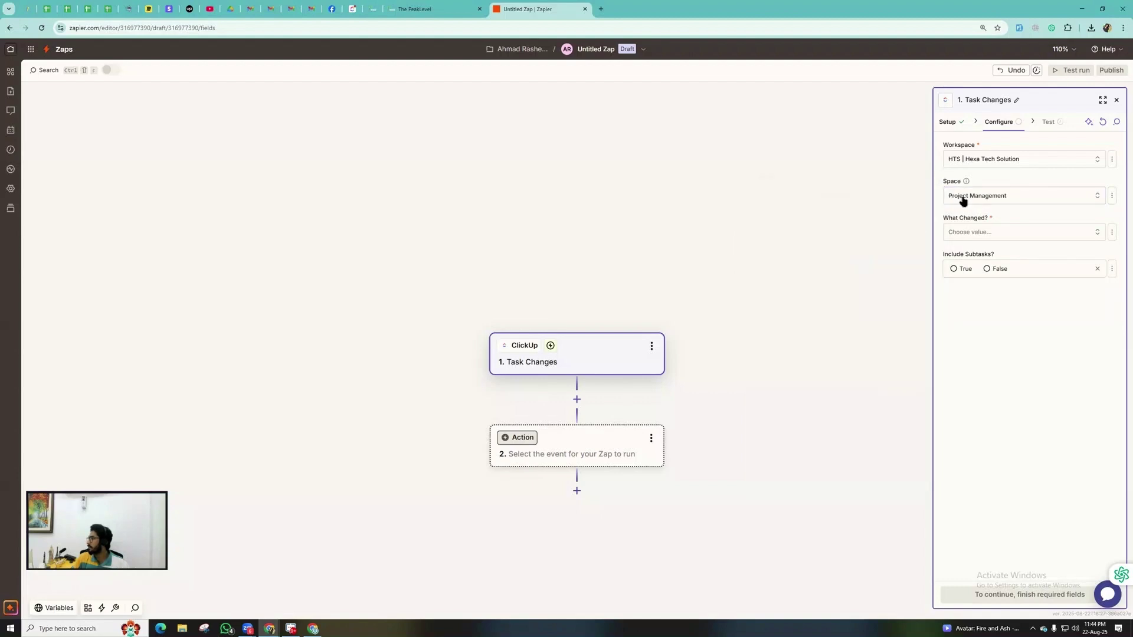
Set the change that the trigger watches for to Status
{"action": "left_click", "coordinate": [969, 234]}
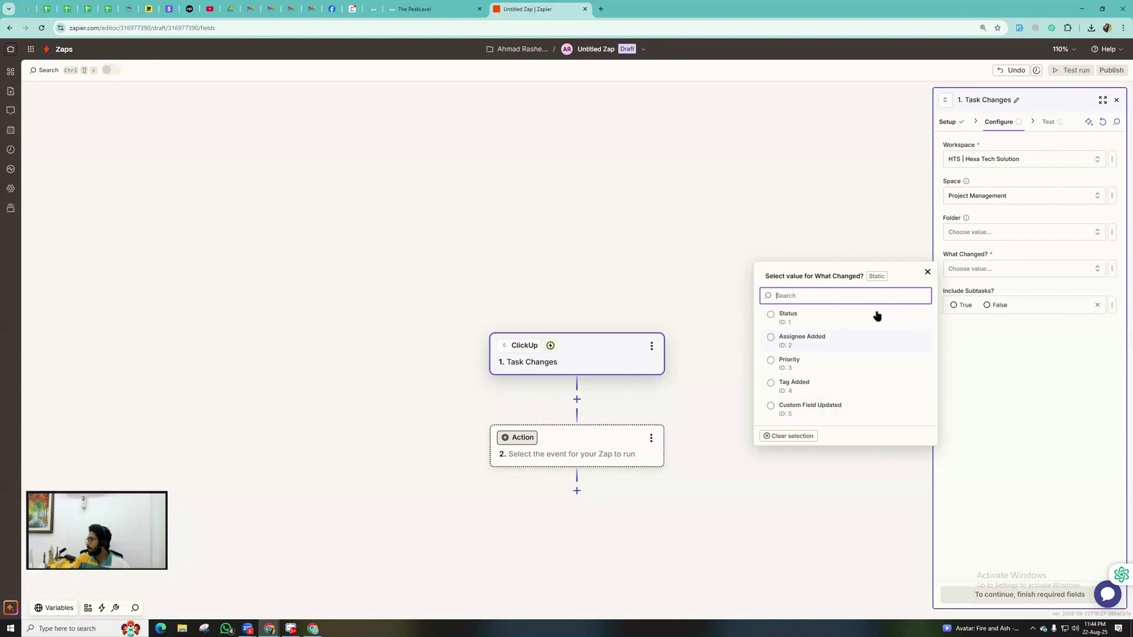
{"action": "left_click", "coordinate": [971, 272]}
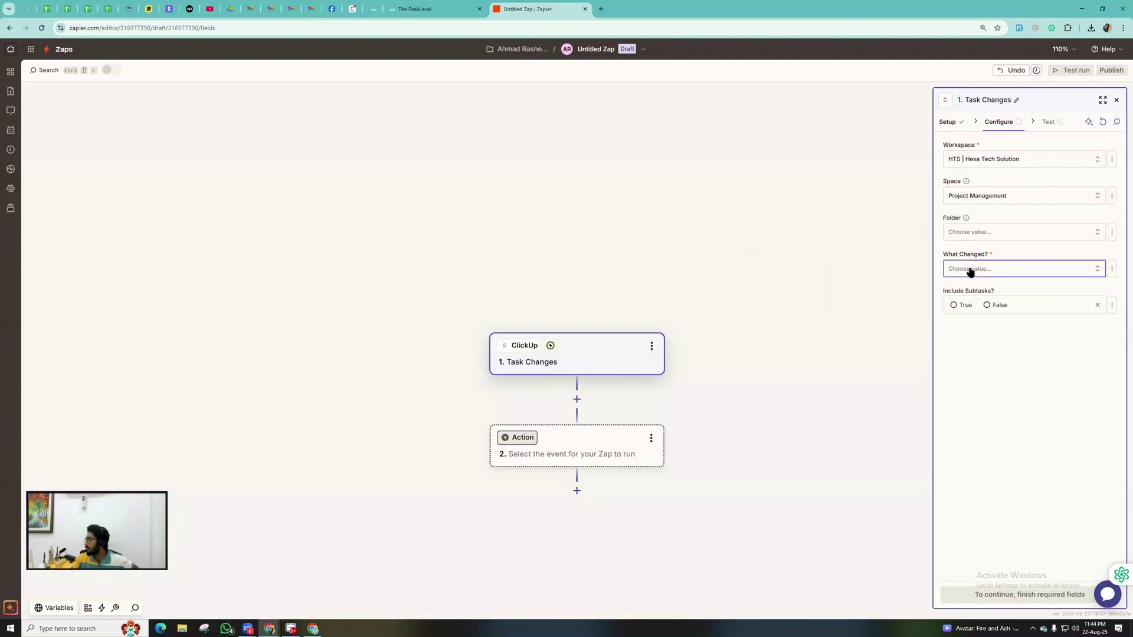
{"action": "left_click", "coordinate": [971, 271]}
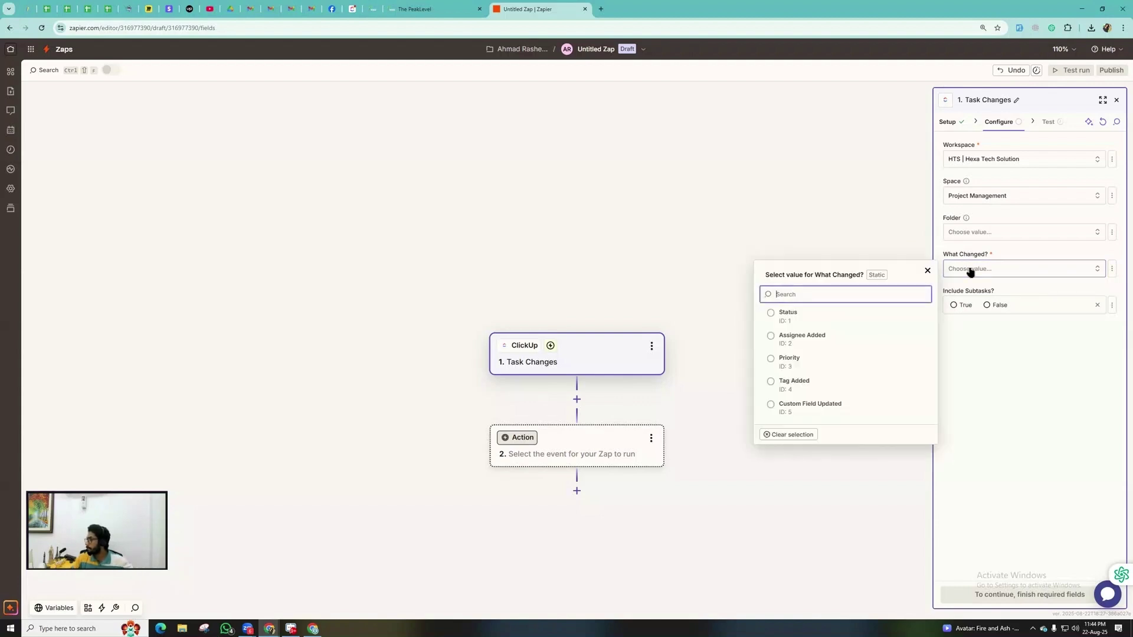
{"action": "left_click", "coordinate": [792, 315]}
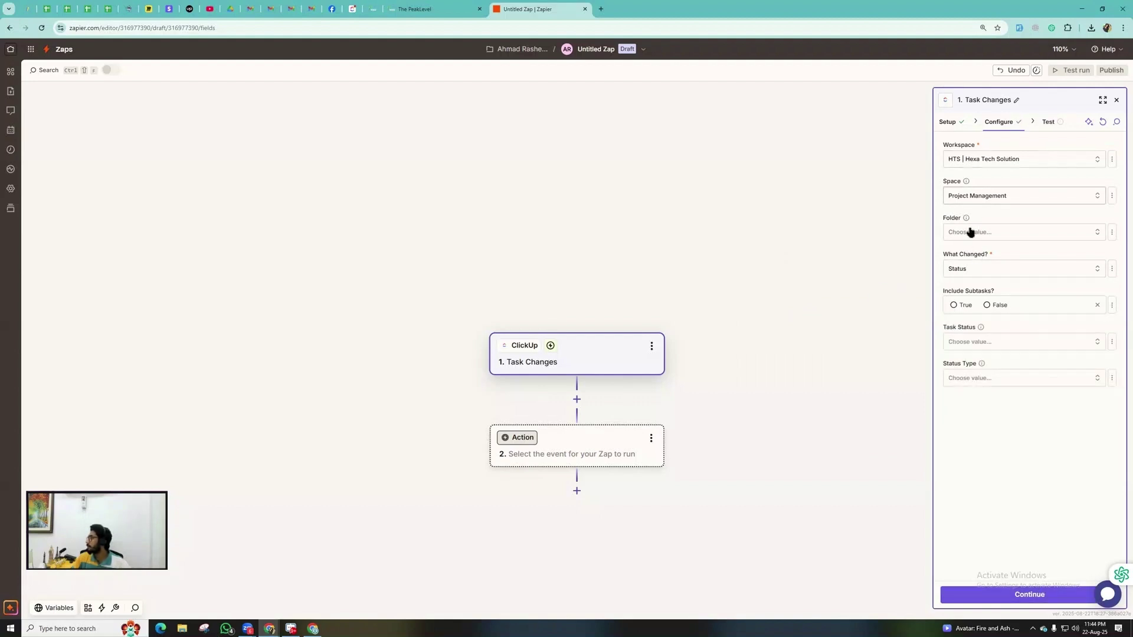
Try the space named Space, refreshing its folder choices, and return the trigger's space to Project Management
{"action": "left_click", "coordinate": [967, 201]}
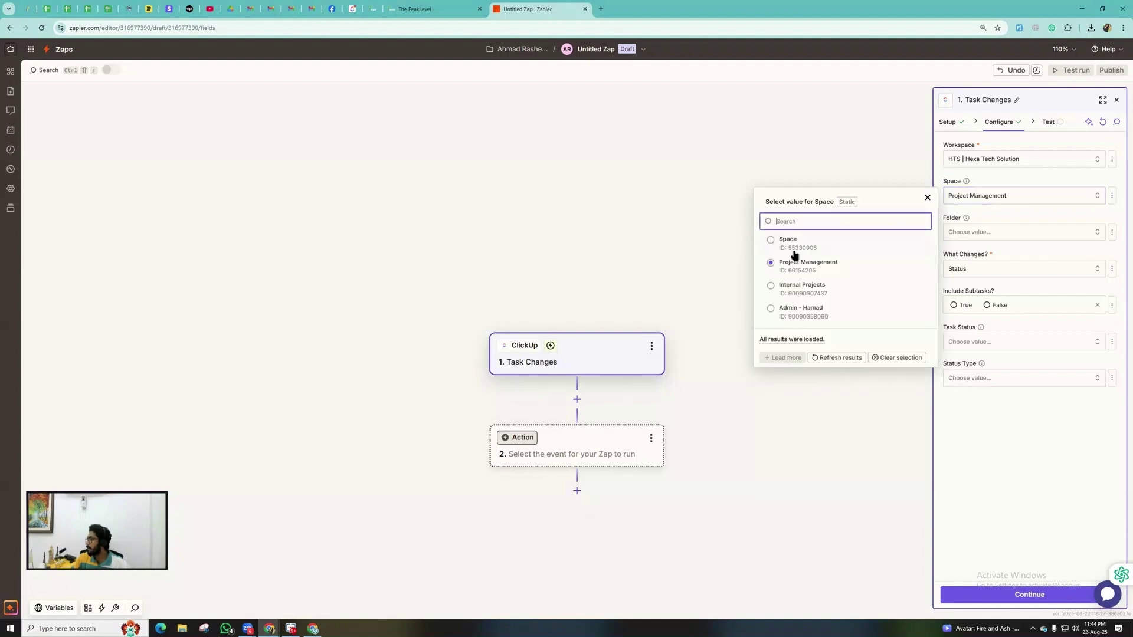
{"action": "left_click", "coordinate": [795, 251]}
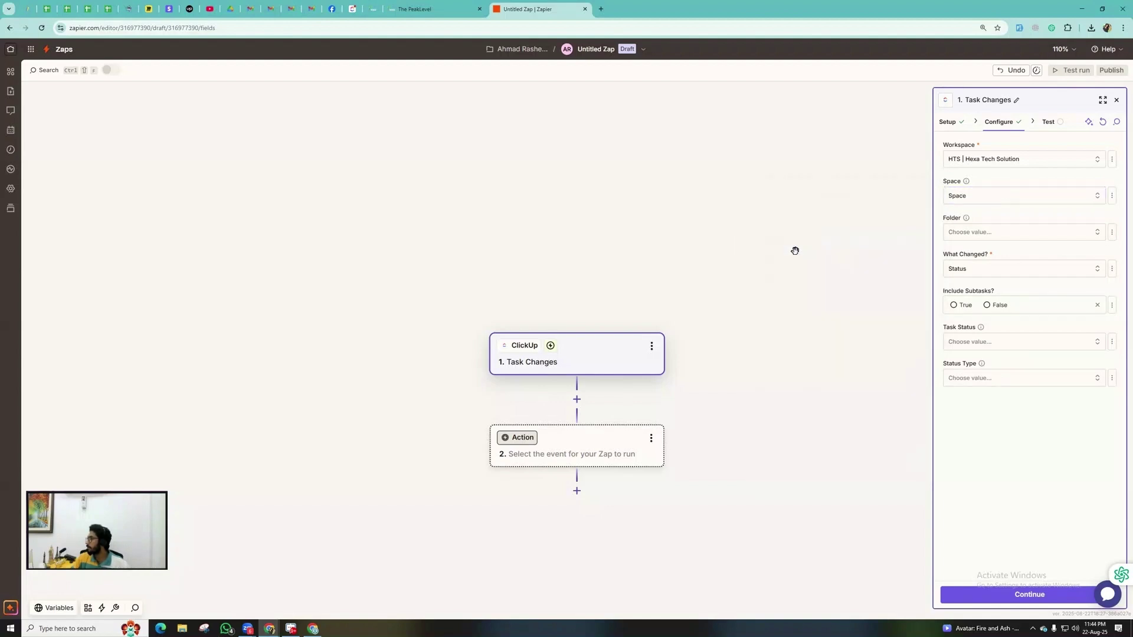
{"action": "left_click", "coordinate": [985, 230]}
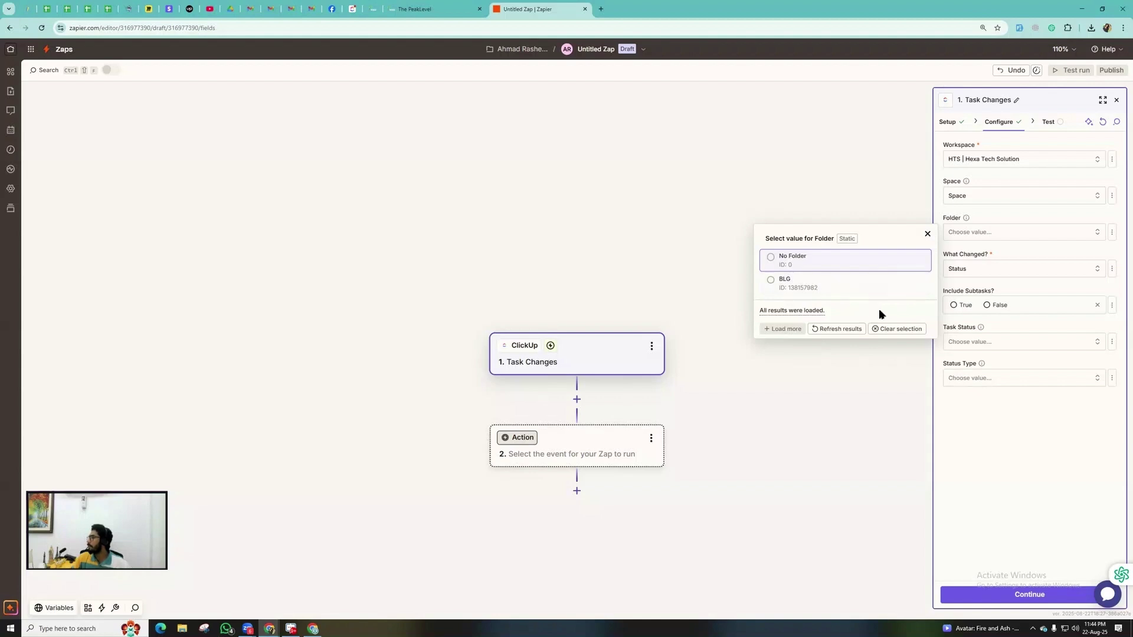
{"action": "left_click", "coordinate": [832, 332]}
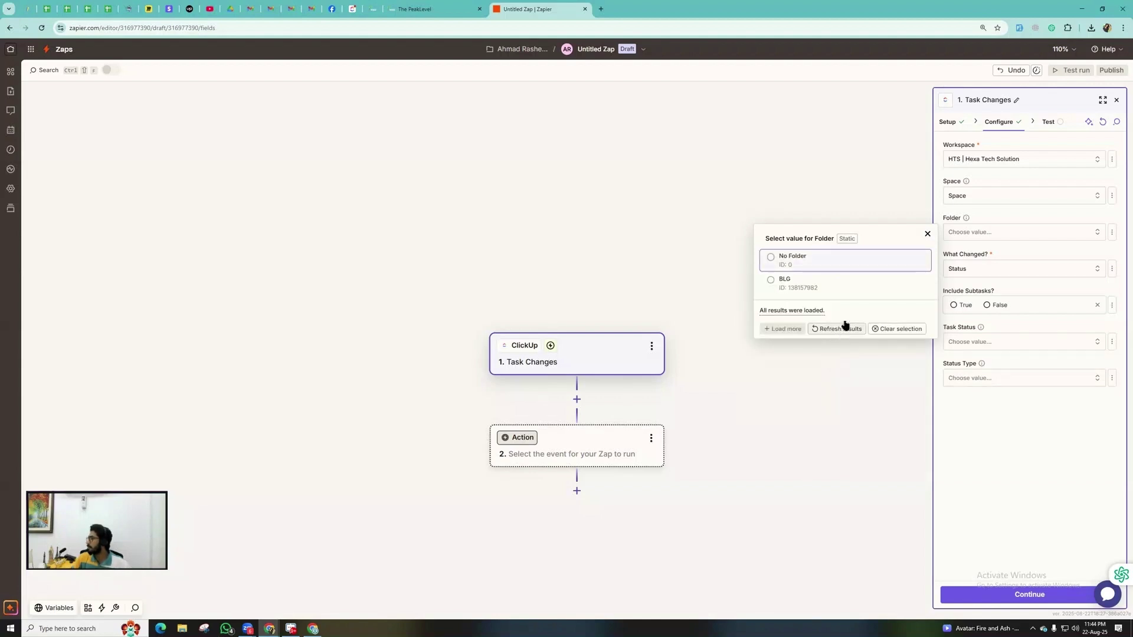
{"action": "left_click", "coordinate": [961, 197]}
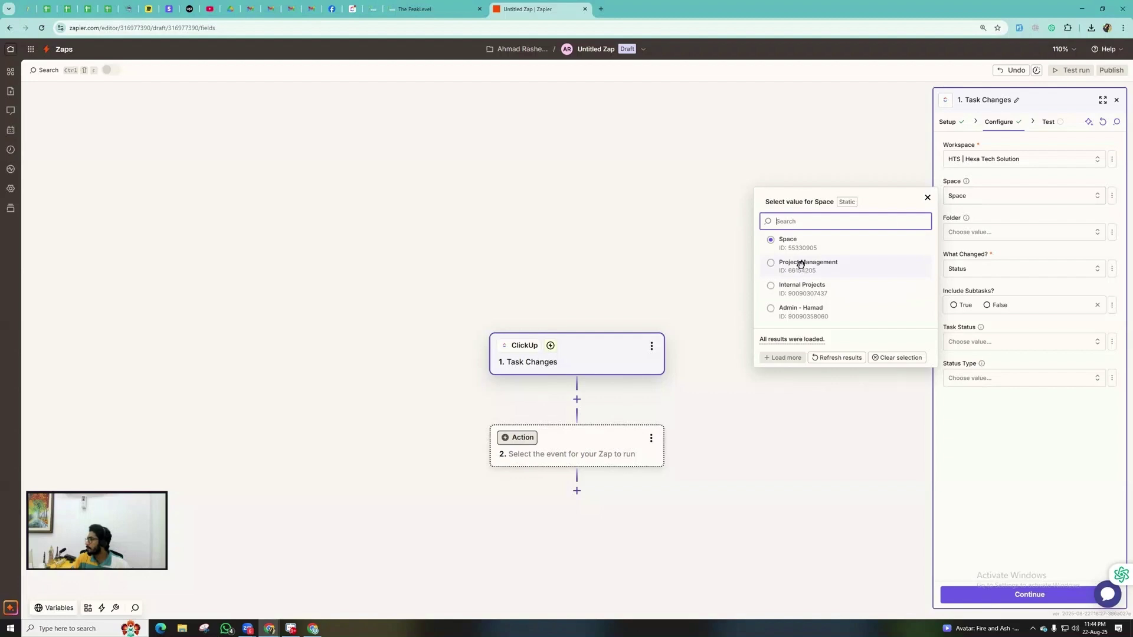
{"action": "left_click", "coordinate": [801, 266]}
Set the trigger's folder to Client's Projects and its list to JD Funnel
{"action": "left_click", "coordinate": [996, 235]}
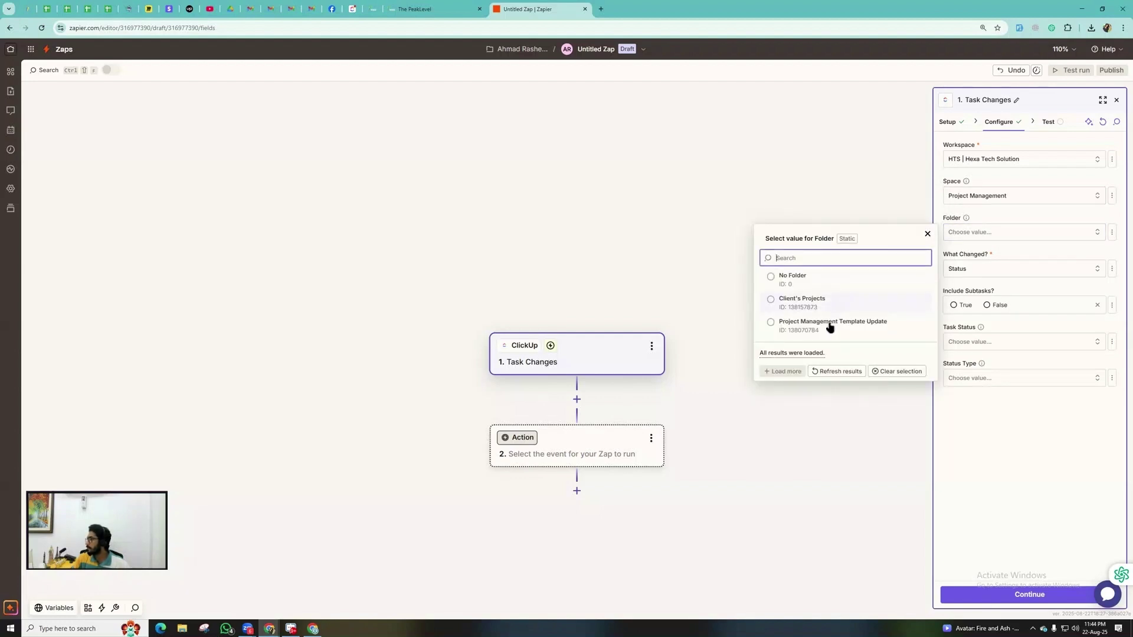
{"action": "left_click", "coordinate": [803, 303]}
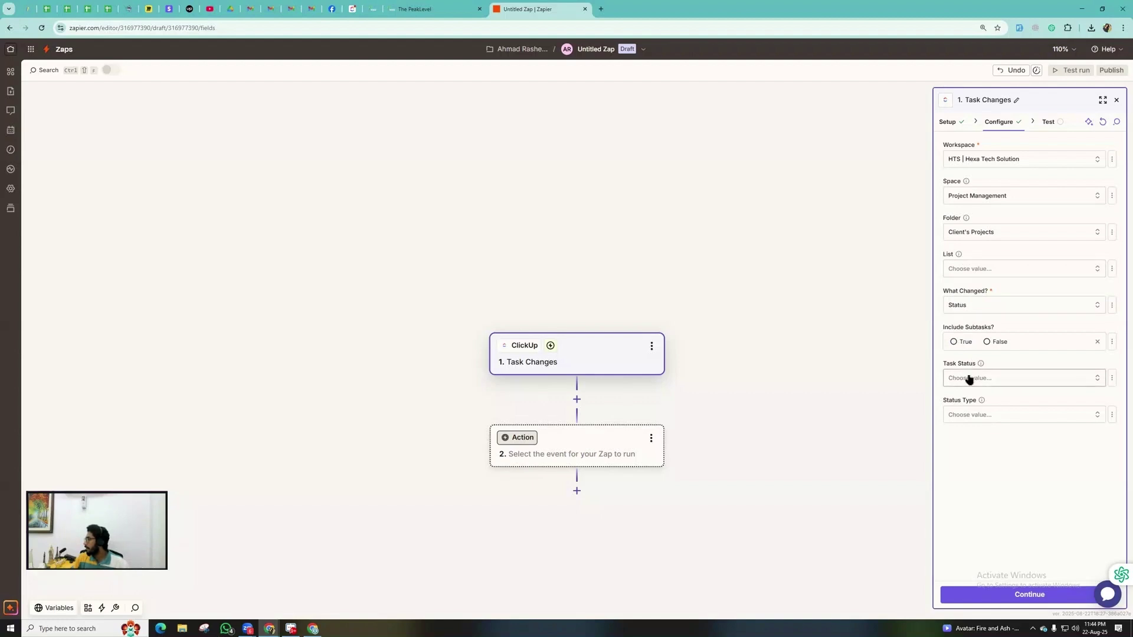
{"action": "left_click", "coordinate": [963, 269]}
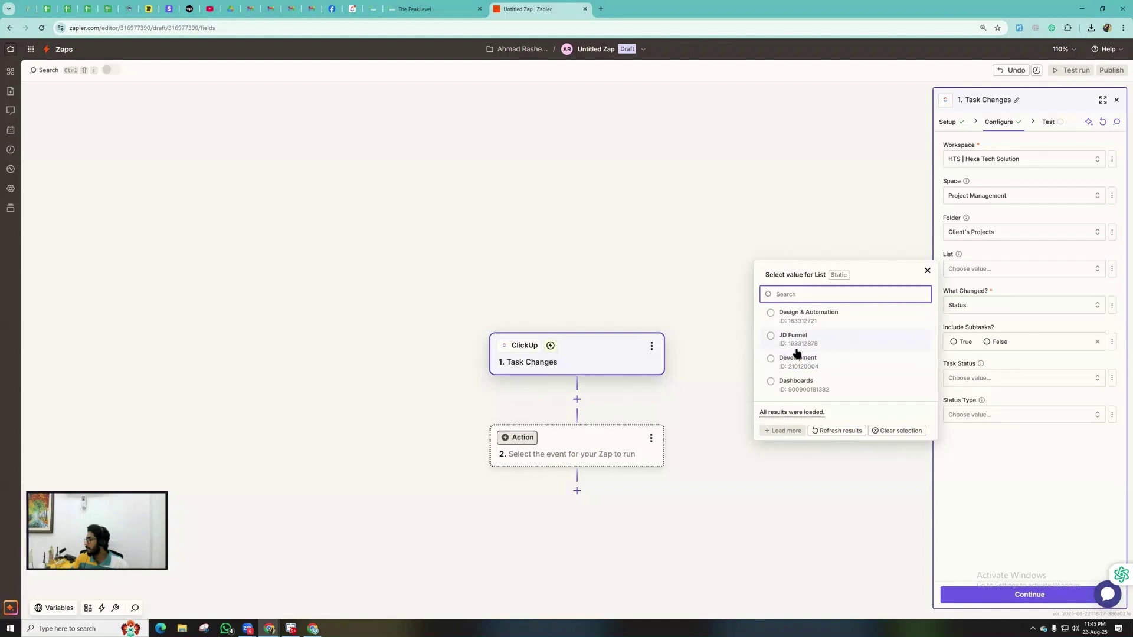
{"action": "left_click", "coordinate": [794, 338]}
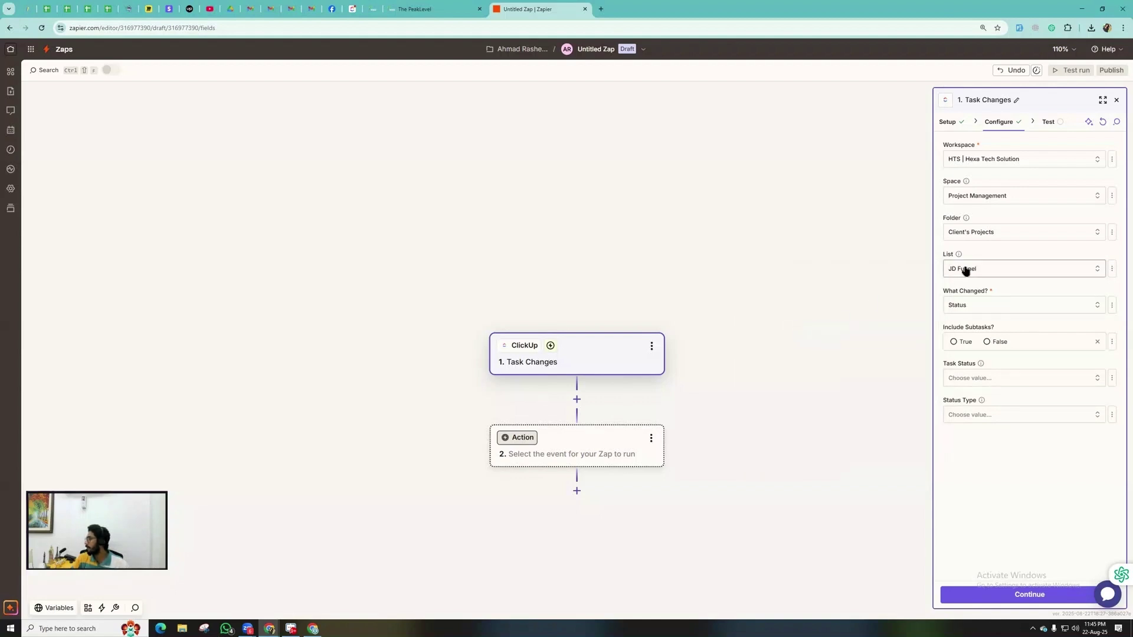
Set the trigger's task status to Ready To Start, and test the trigger, continuing with the Task A record
{"action": "left_click", "coordinate": [965, 378]}
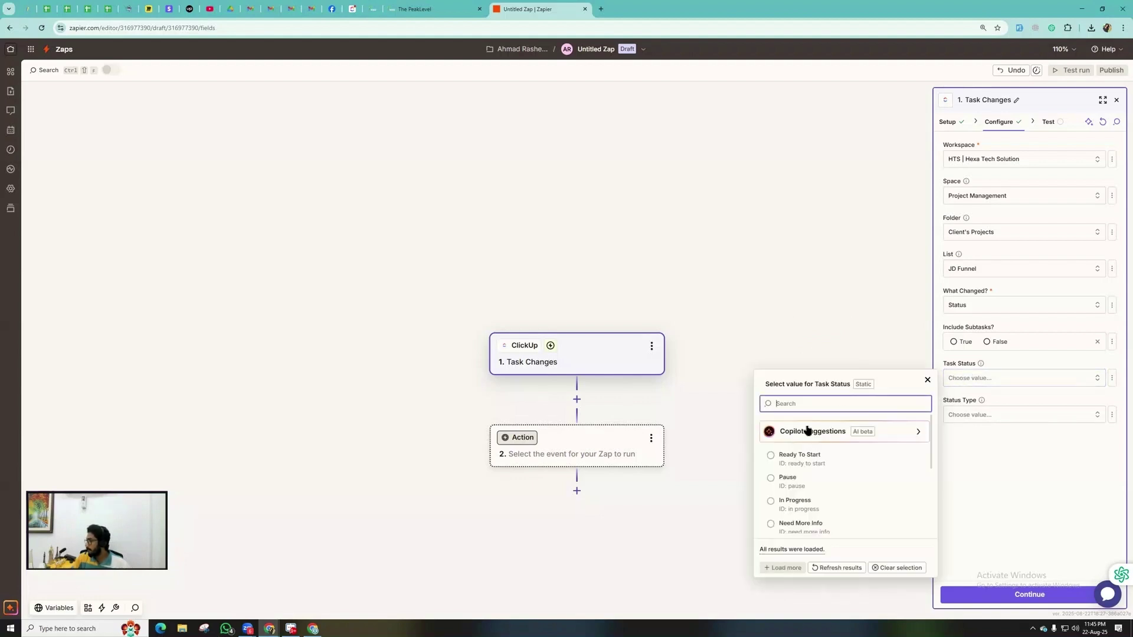
{"action": "left_click", "coordinate": [801, 458]}
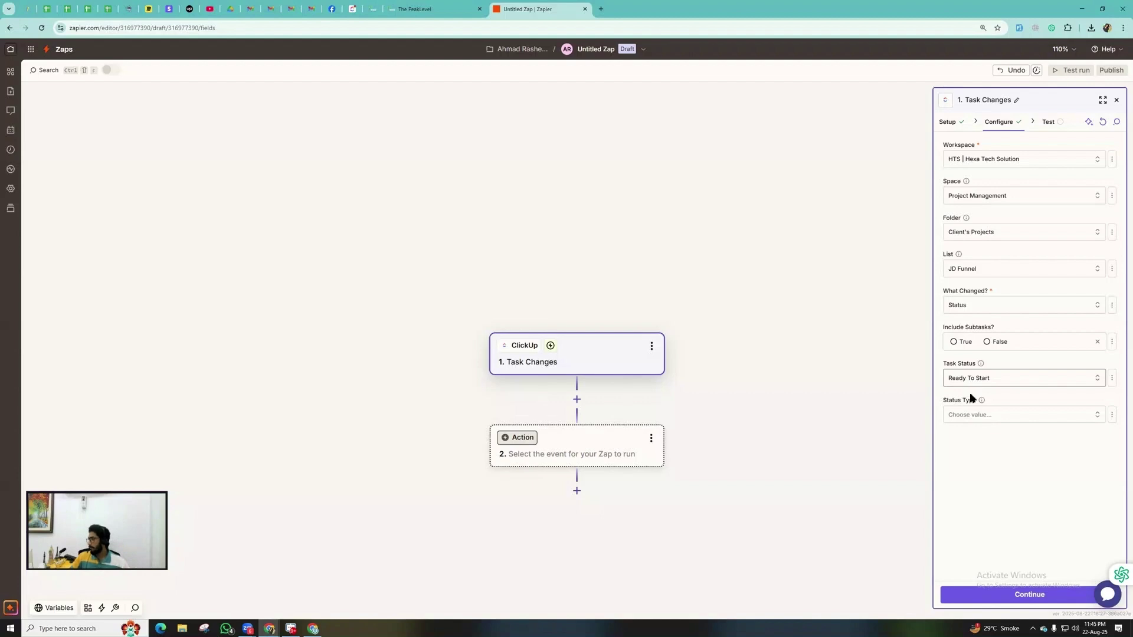
{"action": "left_click", "coordinate": [1042, 596]}
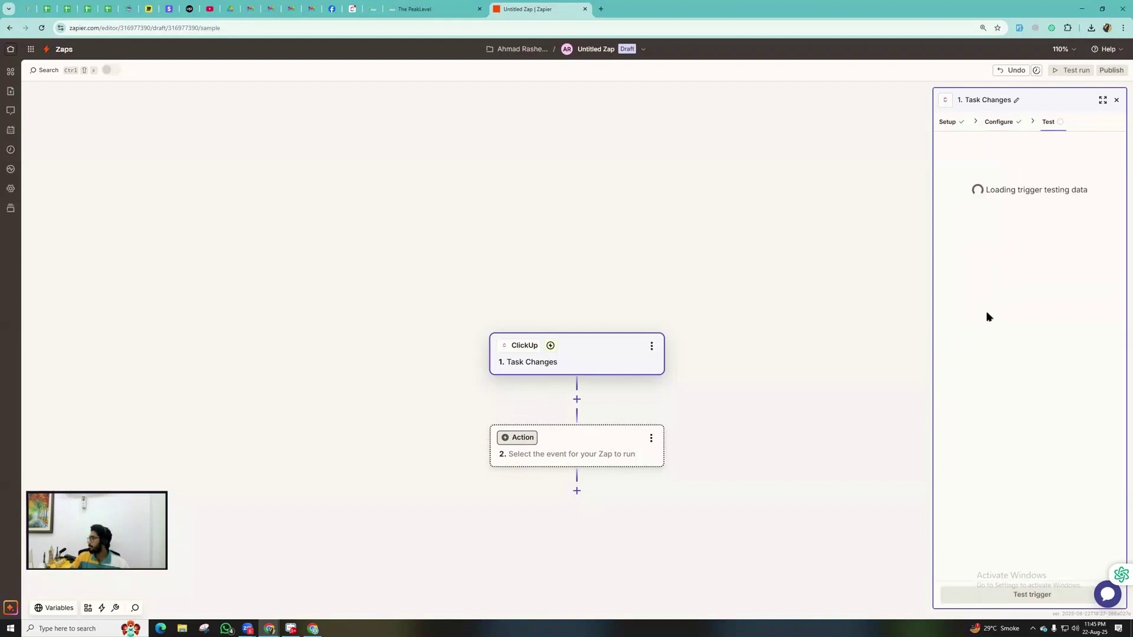
{"action": "left_click", "coordinate": [1030, 594]}
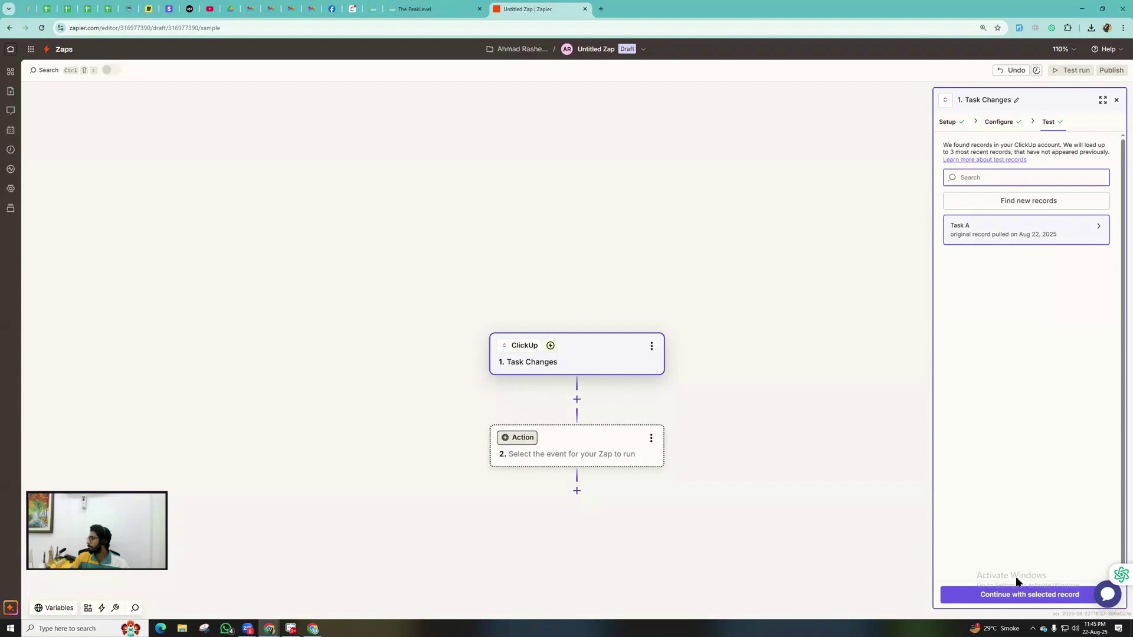
{"action": "left_click", "coordinate": [1037, 596]}
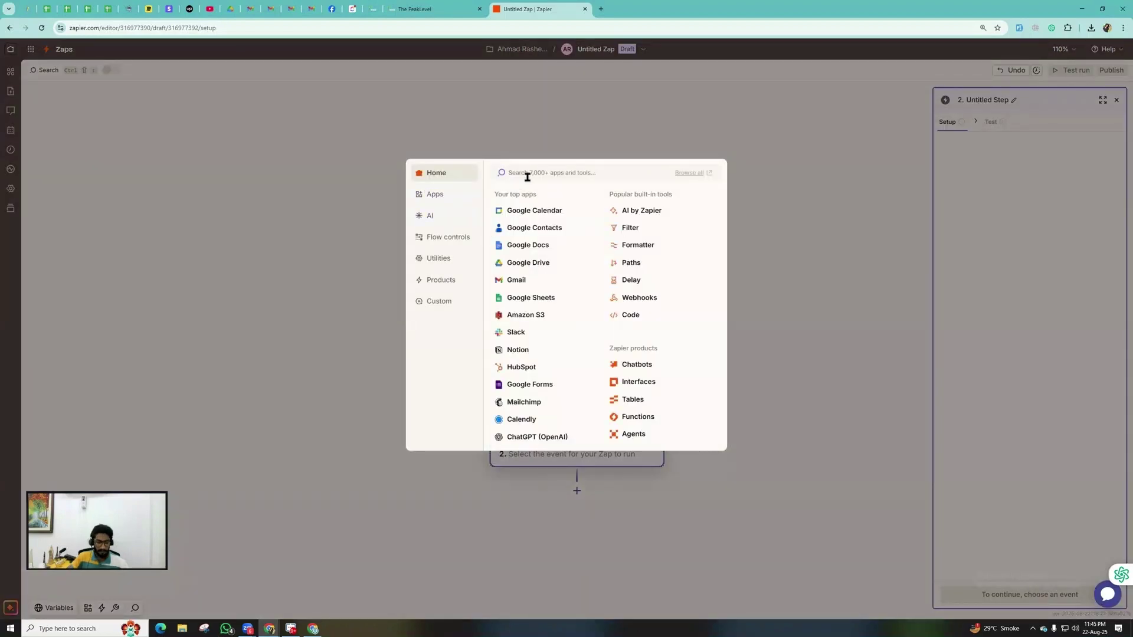
Set the Zap's second step to Webhooks by Zapier with the GET action event and proceed to its configuration
{"action": "type", "text": "web"}
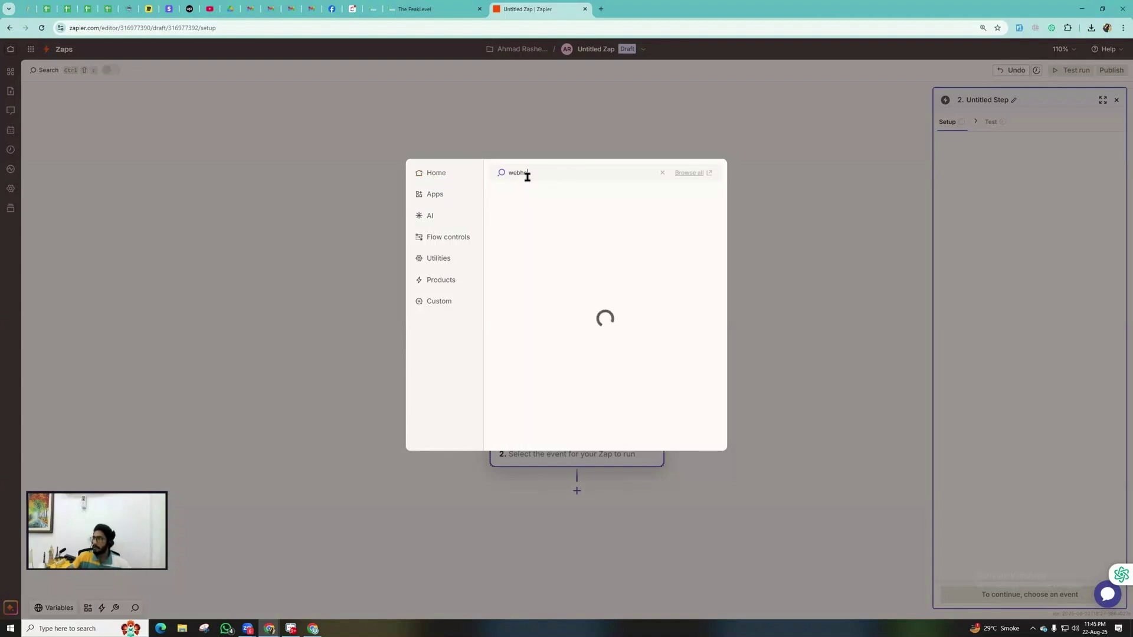
{"action": "type", "text": "ho"}
{"action": "left_click", "coordinate": [530, 196]}
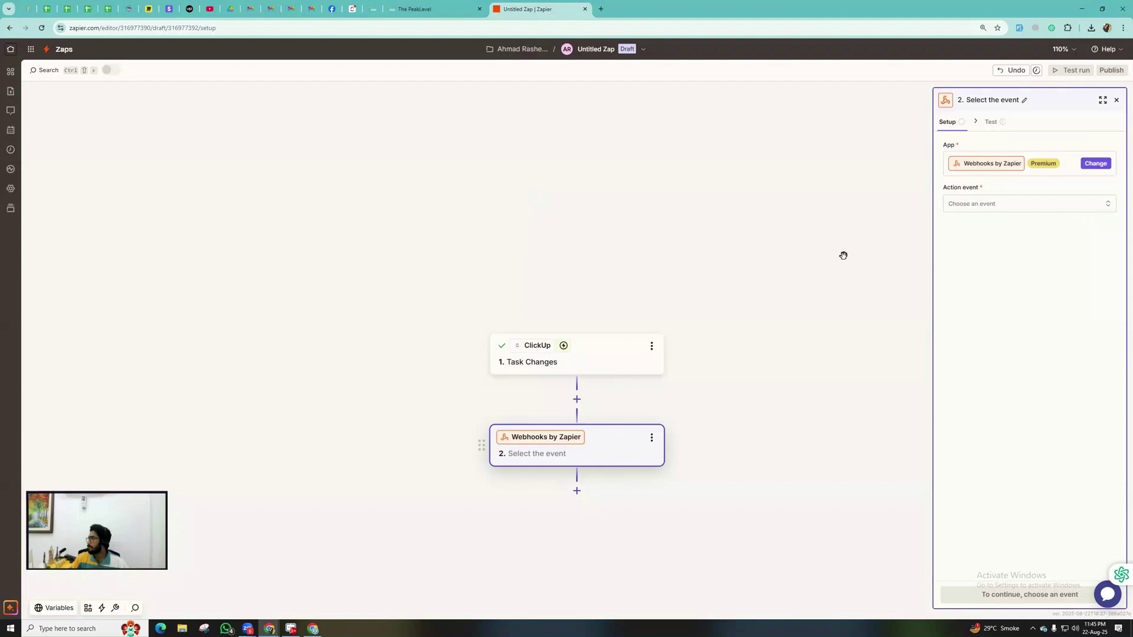
{"action": "left_click", "coordinate": [991, 203]}
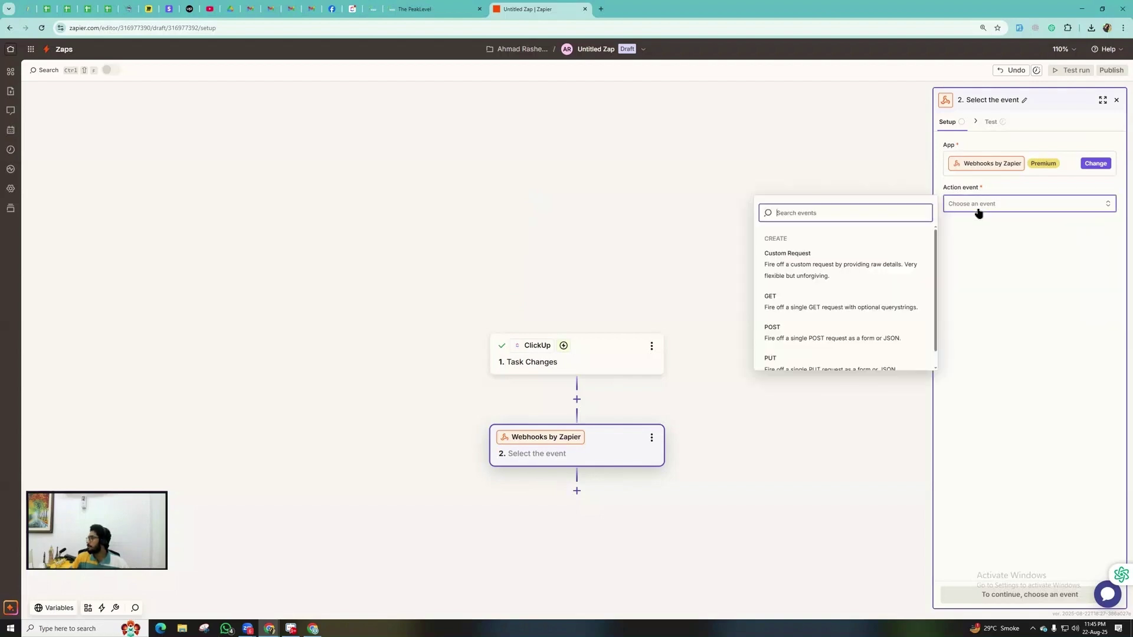
{"action": "left_click", "coordinate": [781, 304]}
{"action": "left_click", "coordinate": [1032, 595]}
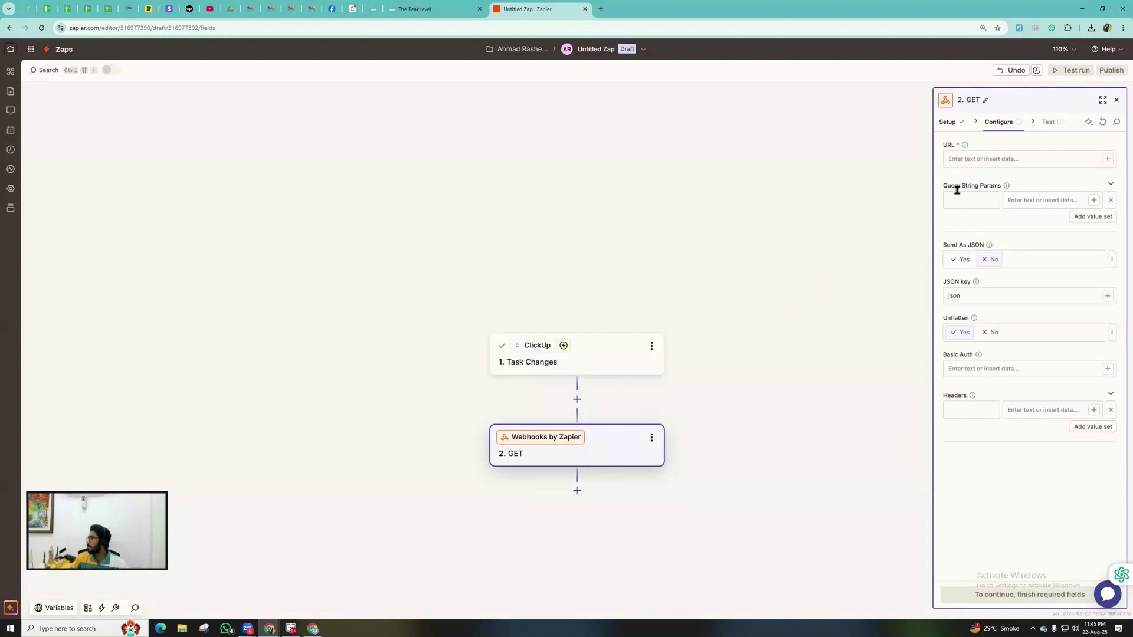
Copy the Inbound Webhook URL from the workflow trigger in The PeakLevel into the URL of Zapier's GET action
{"action": "left_click", "coordinate": [968, 158]}
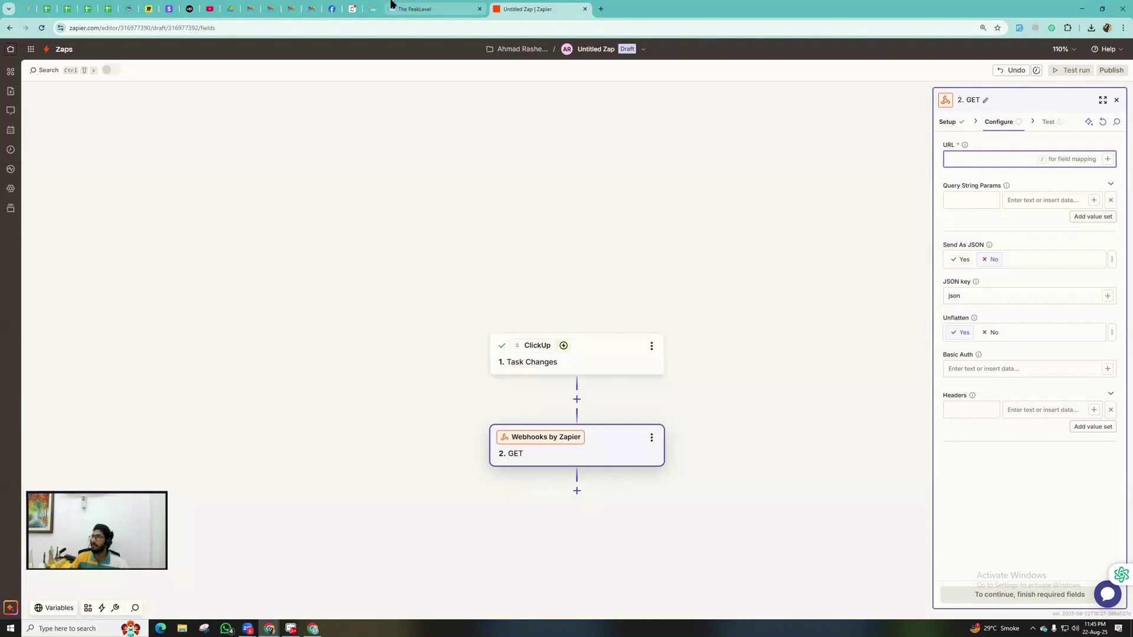
{"action": "left_click", "coordinate": [430, 8]}
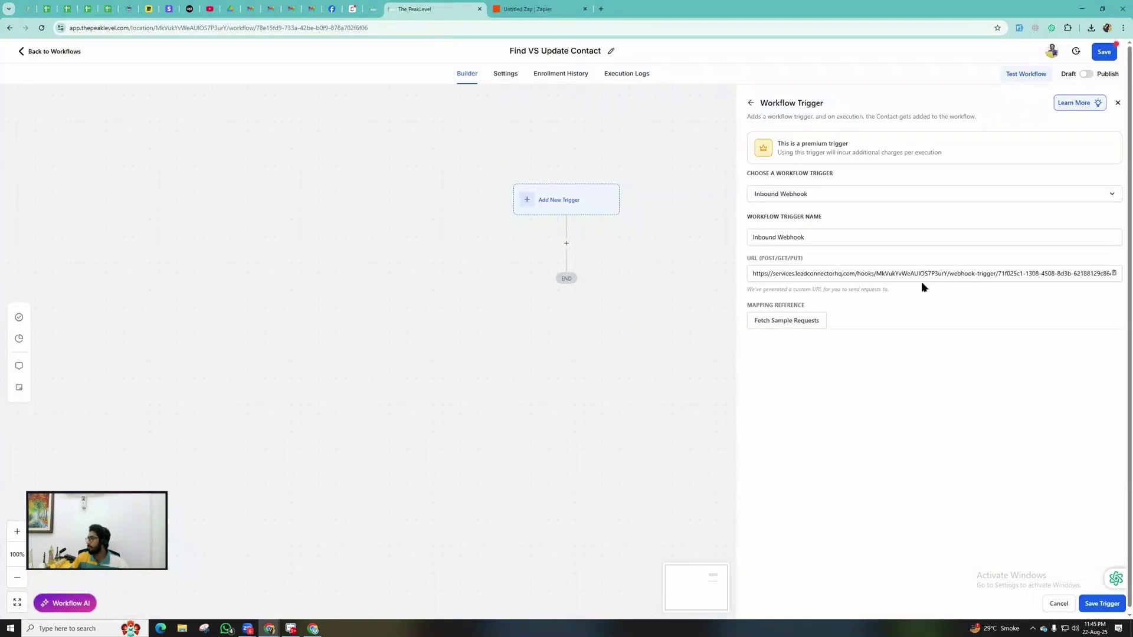
{"action": "left_click", "coordinate": [1114, 273]}
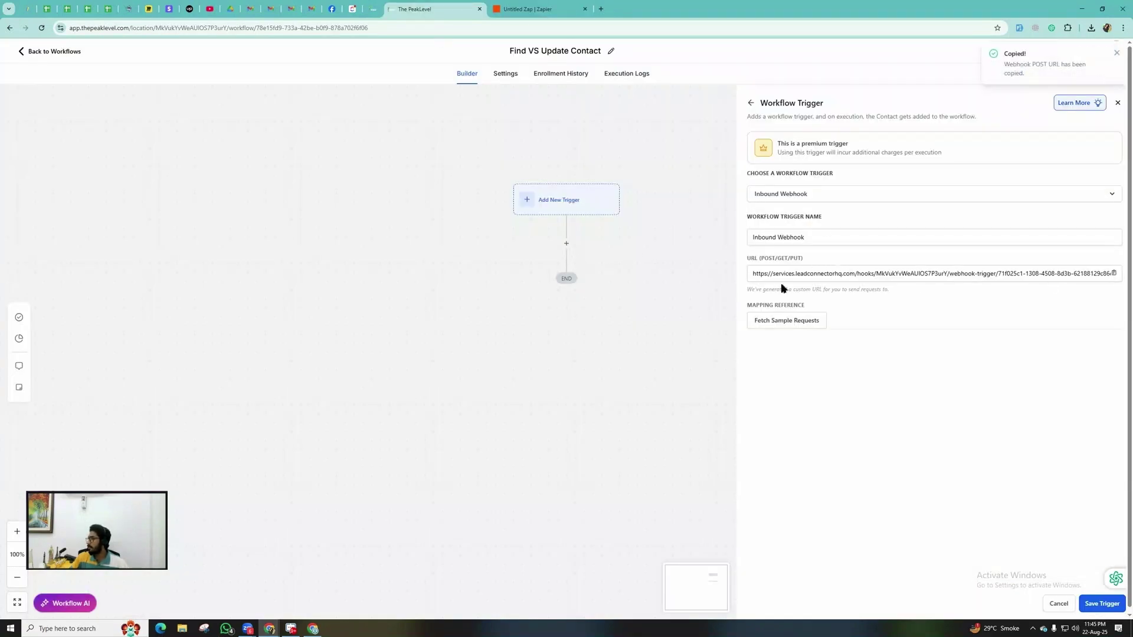
{"action": "left_click", "coordinate": [522, 11]}
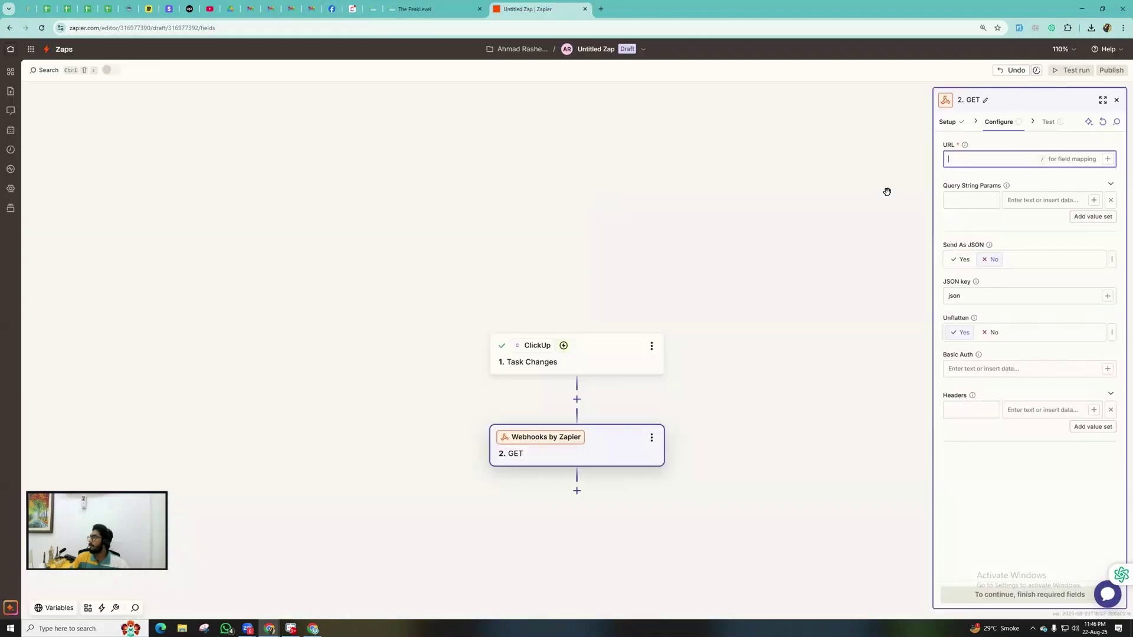
{"action": "key", "text": "ctrl+v"}
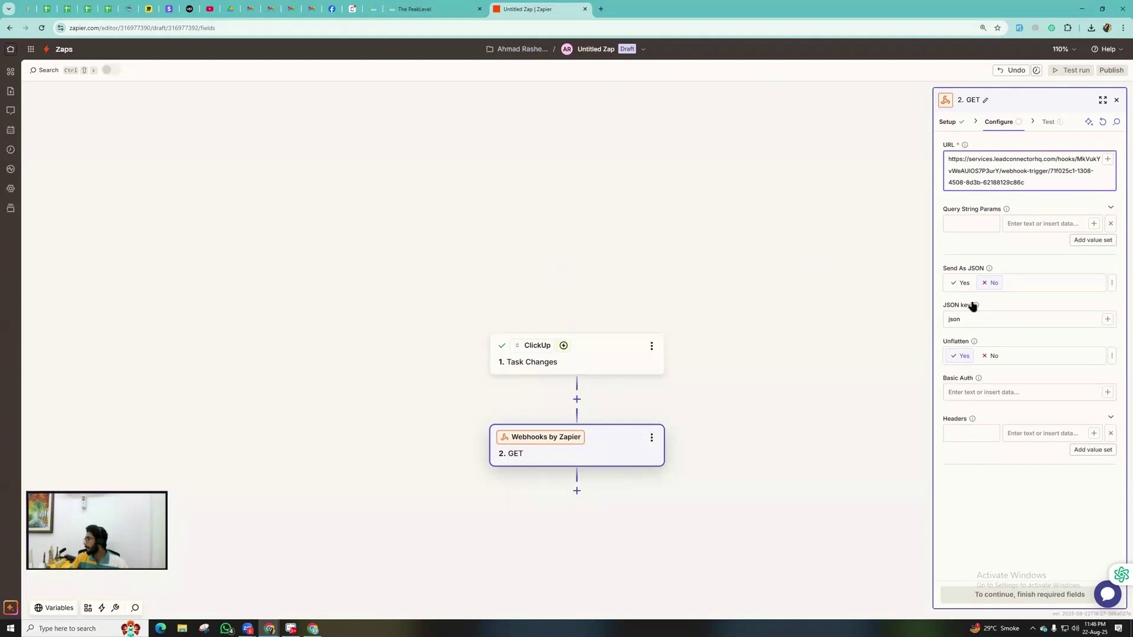
Set Send As JSON and Unflatten to No for the GET action and send its test request
{"action": "left_click", "coordinate": [991, 284]}
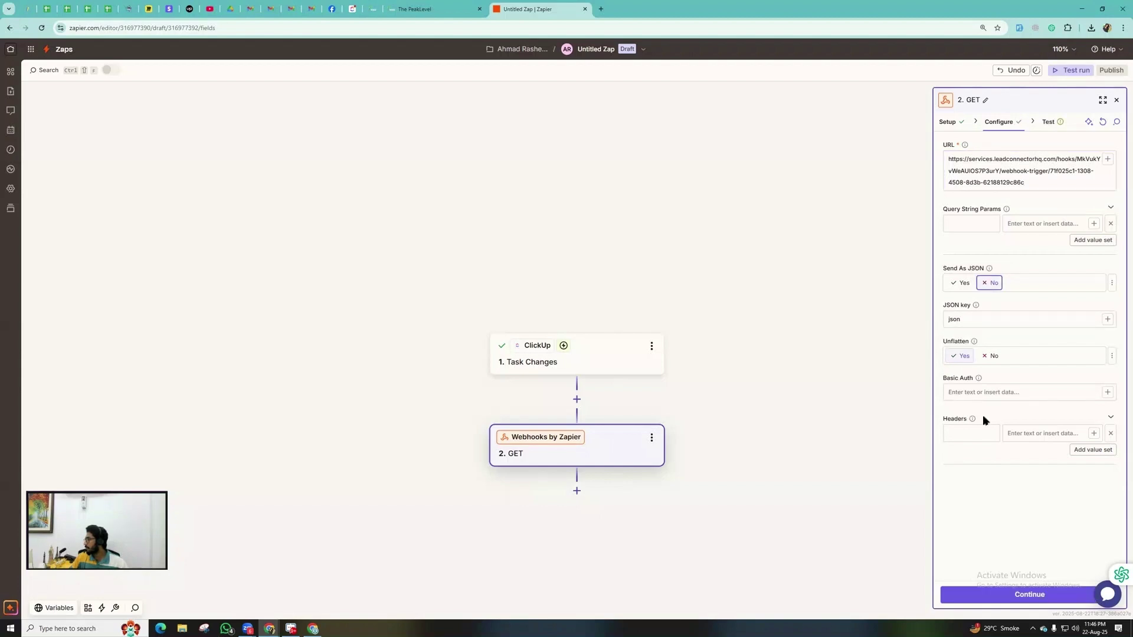
{"action": "left_click", "coordinate": [992, 356]}
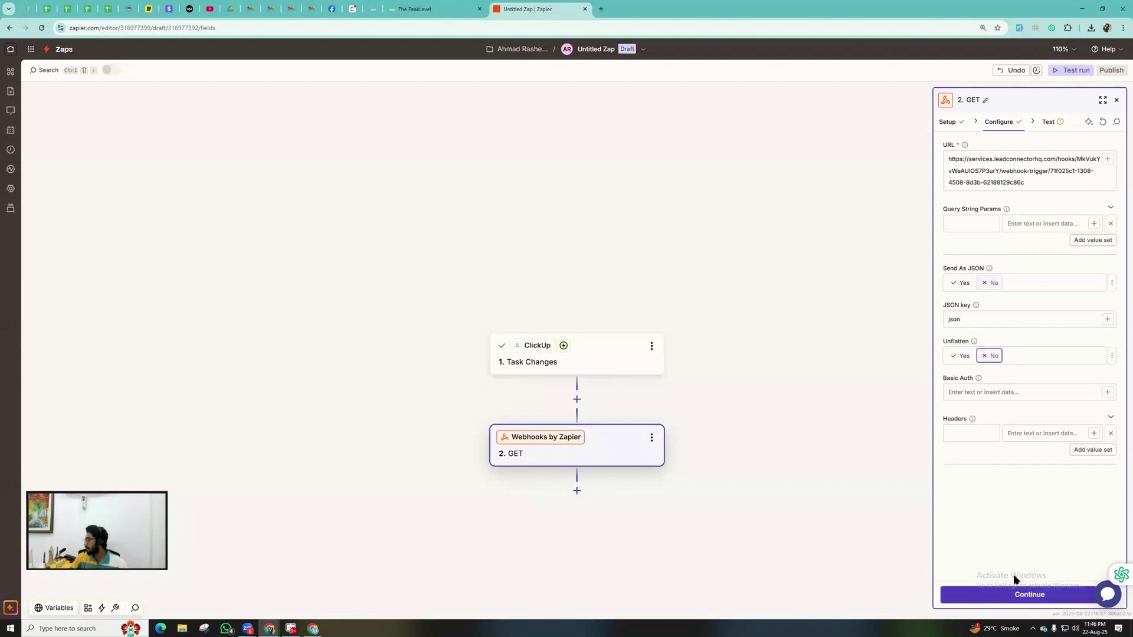
{"action": "left_click", "coordinate": [1029, 593]}
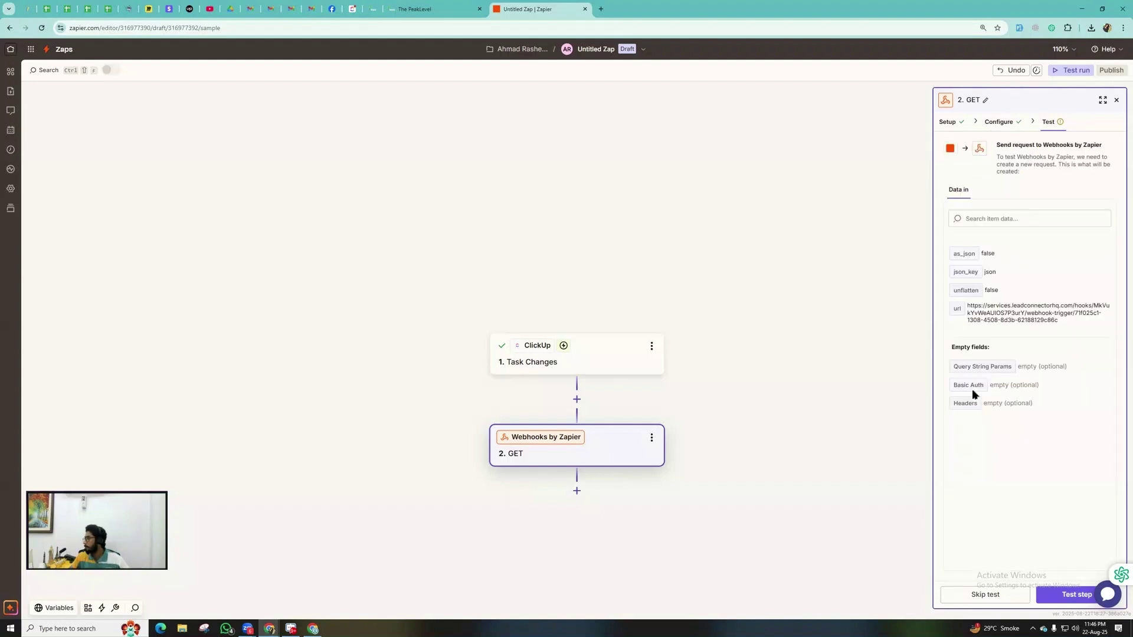
{"action": "left_click", "coordinate": [1054, 601]}
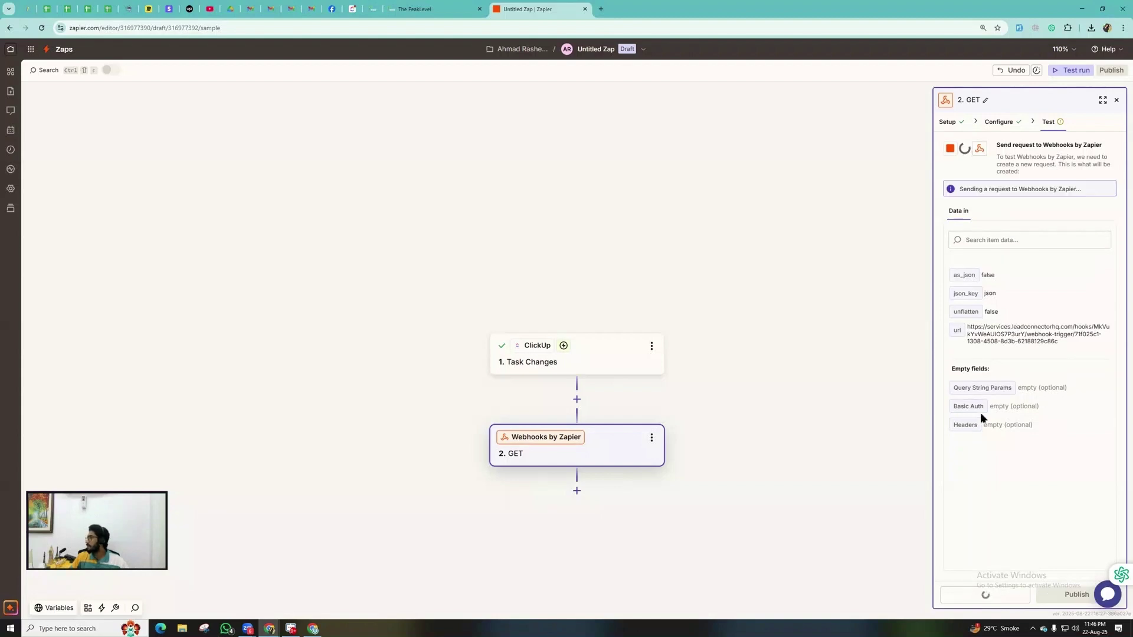
In The PeakLevel, fetch the sample requests, set the received request as the Inbound Webhook's mapping reference, and save the trigger, dismissing the Create Contact settings
{"action": "left_click", "coordinate": [422, 9]}
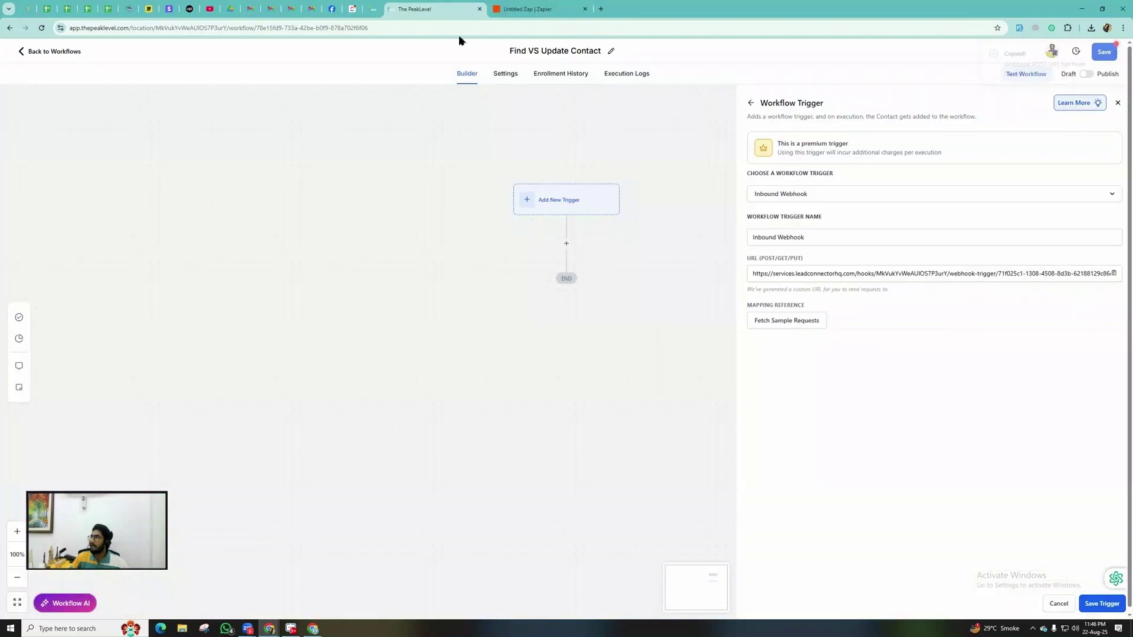
{"action": "left_click", "coordinate": [776, 325]}
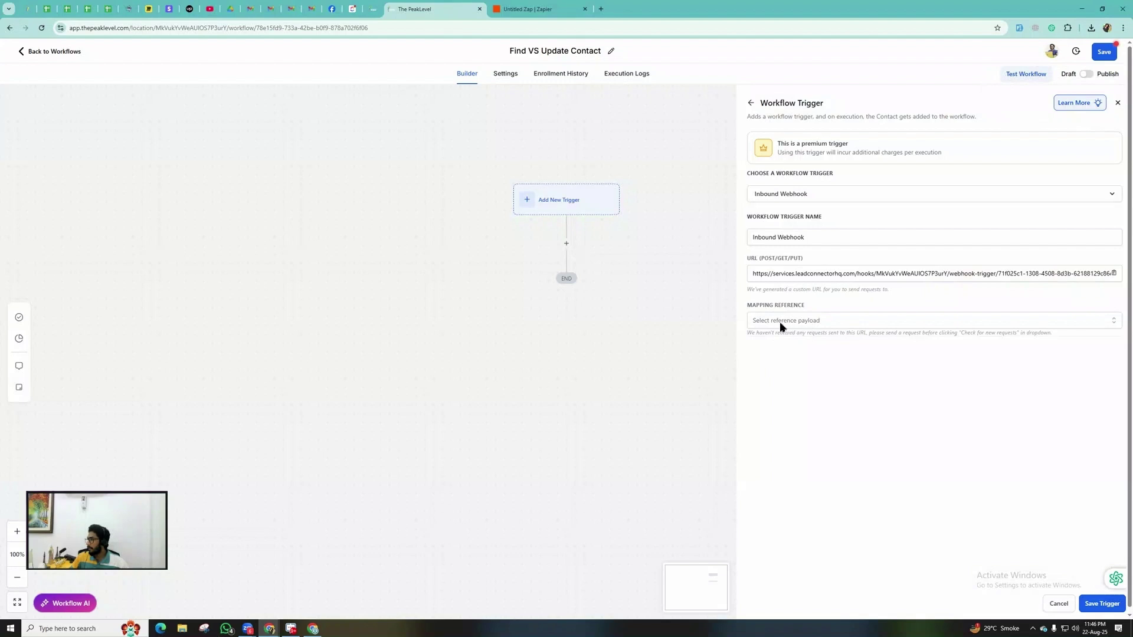
{"action": "left_click", "coordinate": [788, 321]}
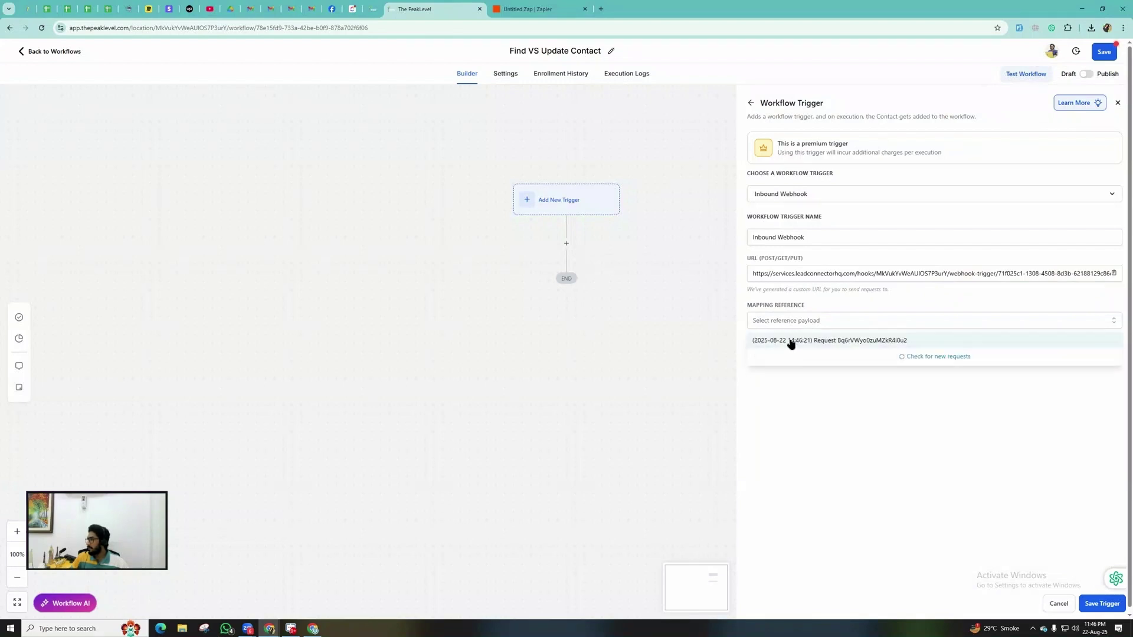
{"action": "left_click", "coordinate": [789, 341]}
{"action": "left_click", "coordinate": [1102, 603]}
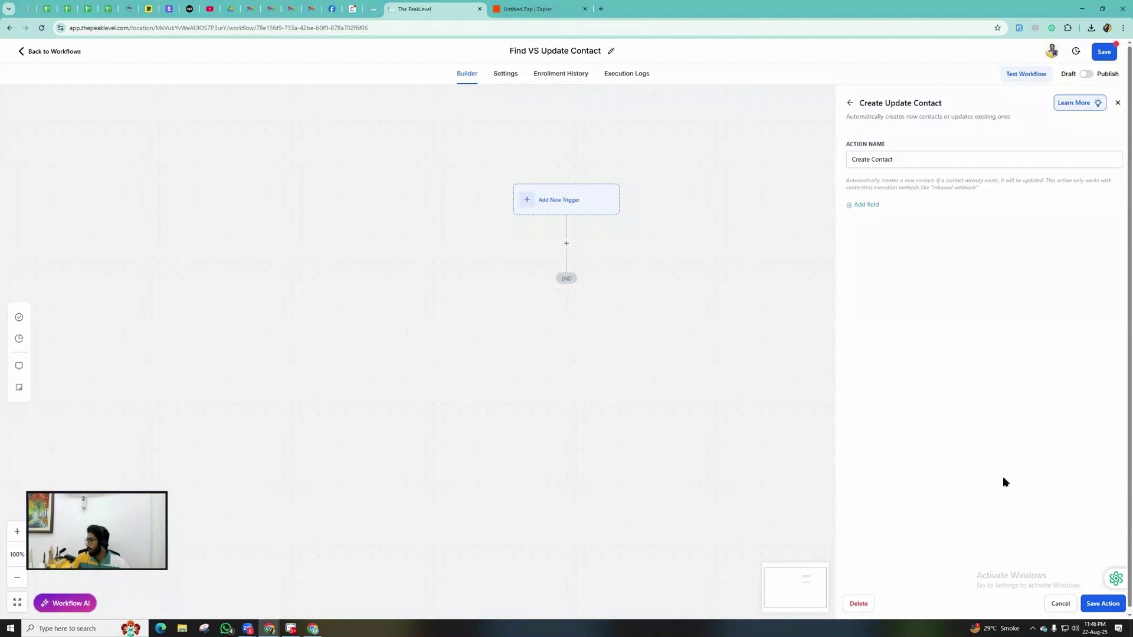
{"action": "left_click", "coordinate": [1060, 603]}
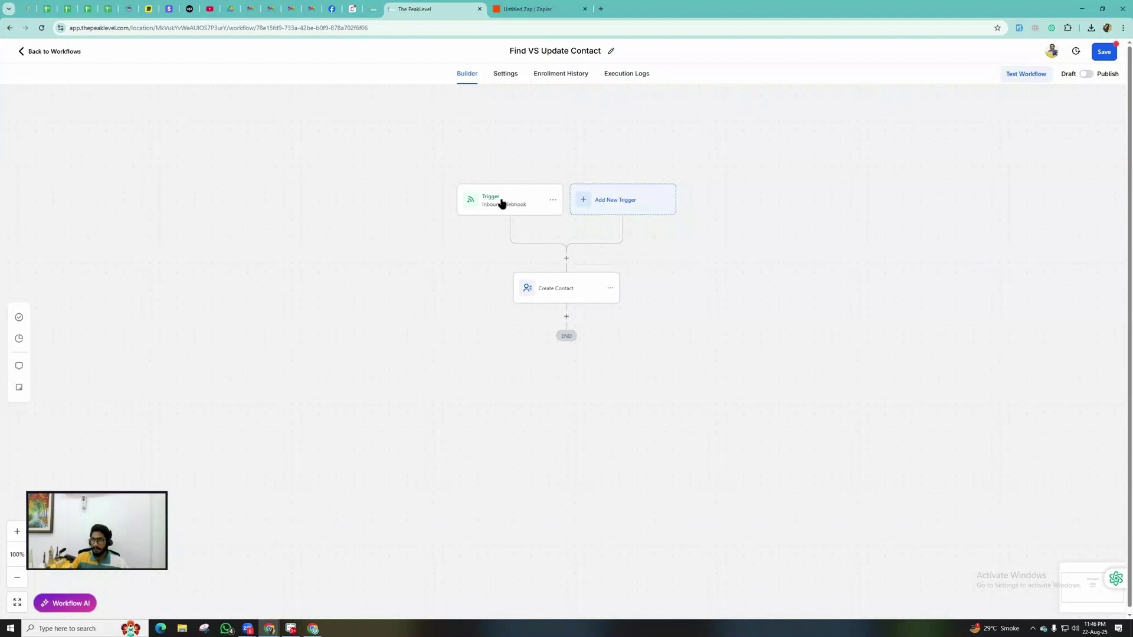
Insert a Find Contact action between the Inbound Webhook trigger and the Create Contact action
{"action": "left_click", "coordinate": [565, 260]}
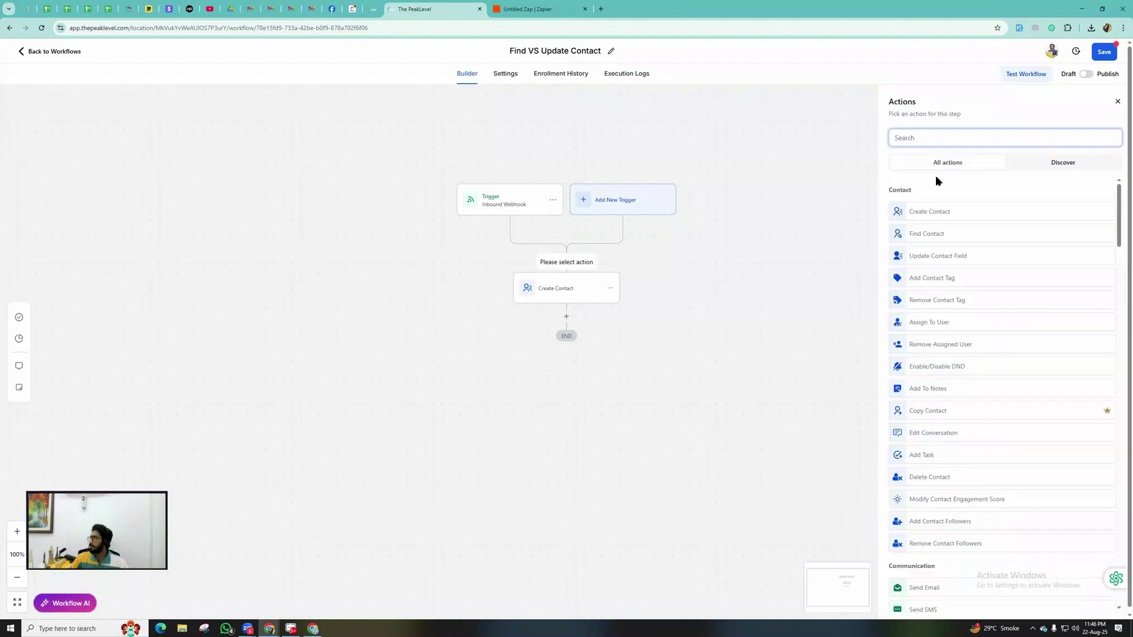
{"action": "left_click", "coordinate": [926, 139]}
{"action": "type", "text": "find"}
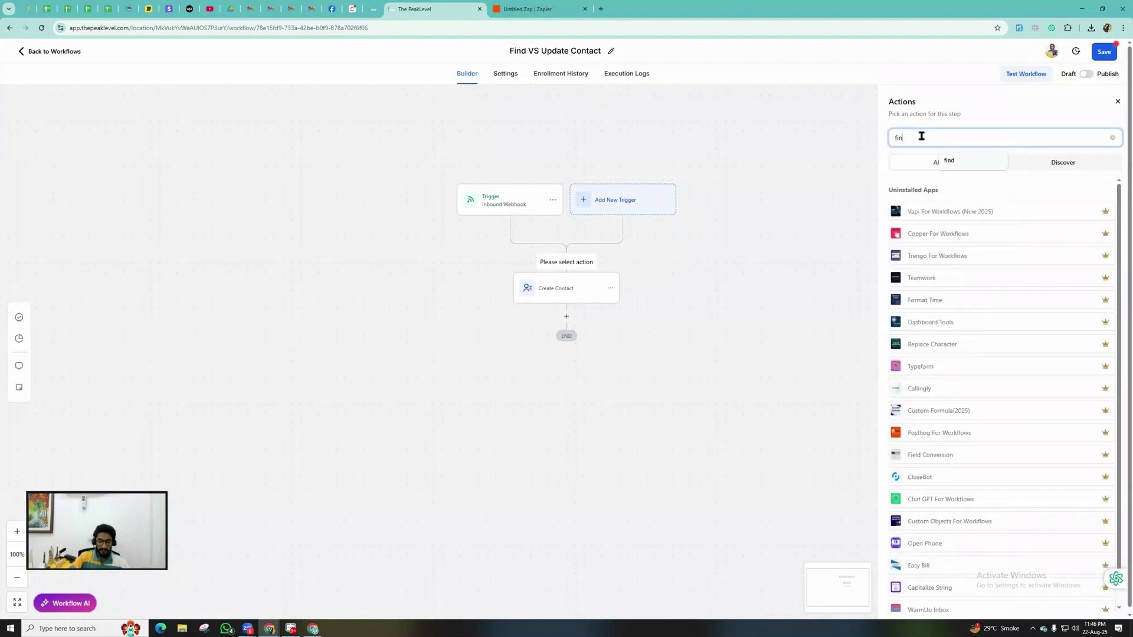
{"action": "left_click", "coordinate": [927, 212]}
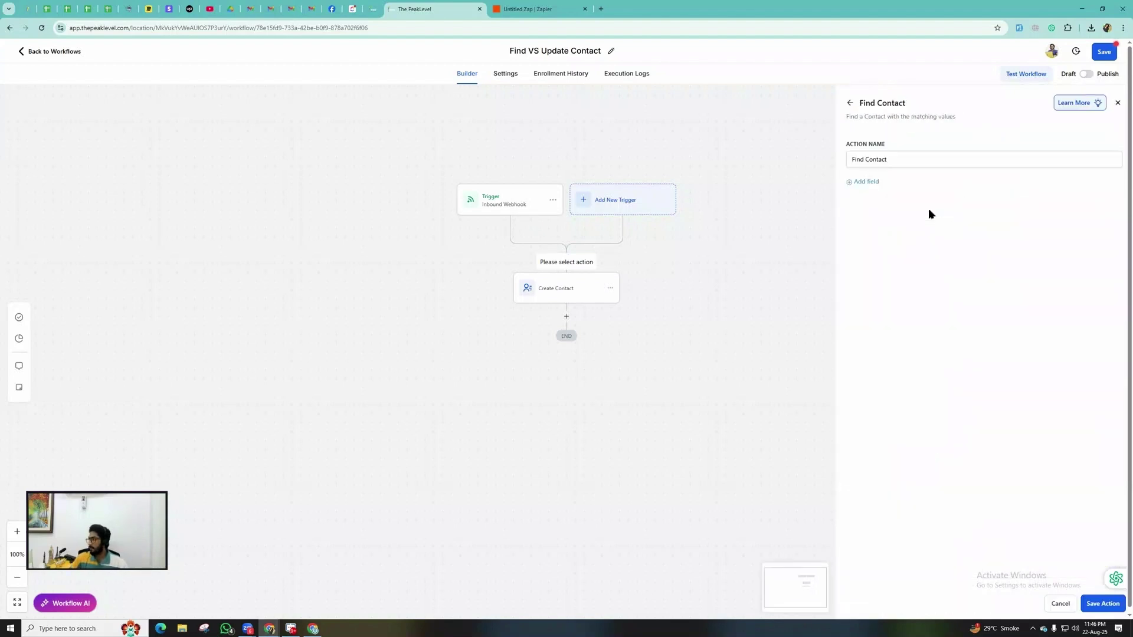
Add a matching field to the Find Contact action and set it to Email
{"action": "left_click", "coordinate": [861, 182]}
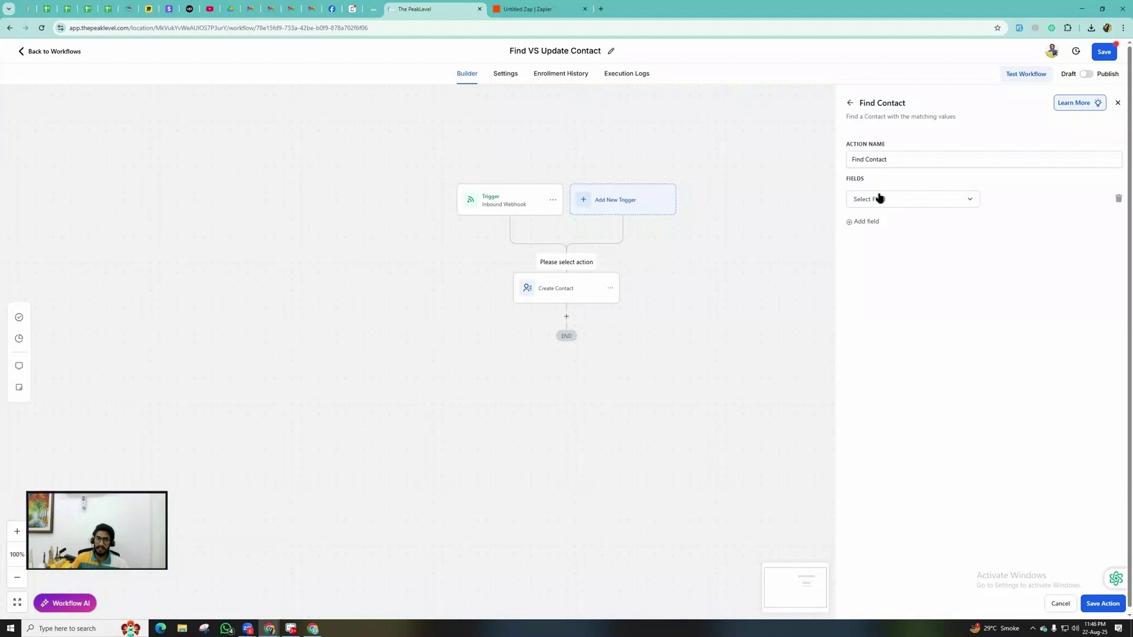
{"action": "left_click", "coordinate": [880, 198]}
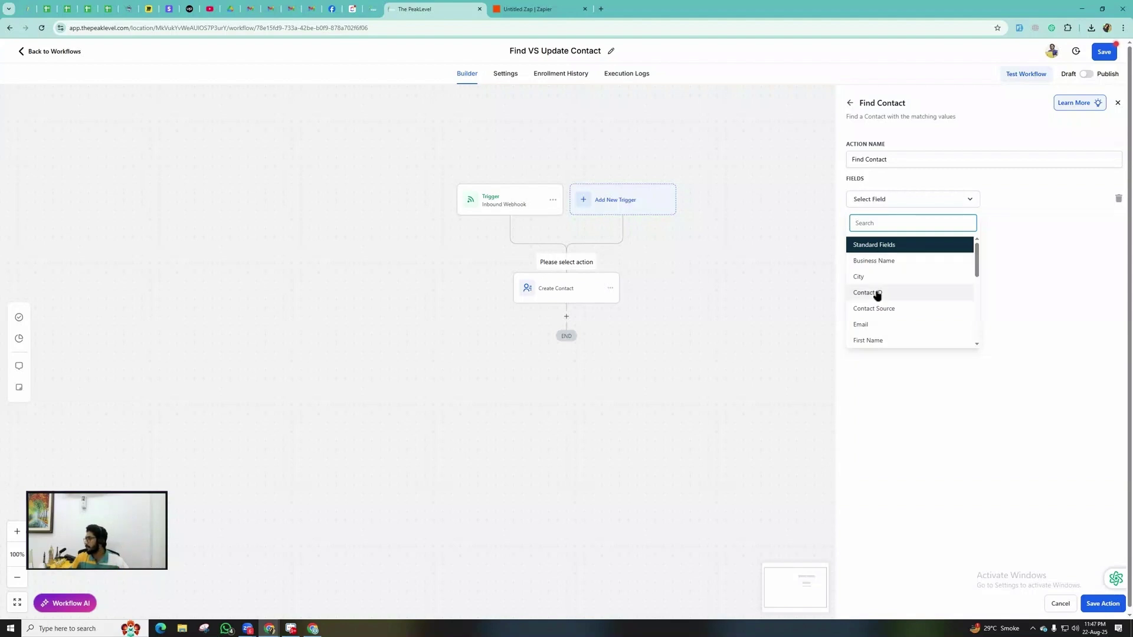
{"action": "left_click", "coordinate": [868, 324]}
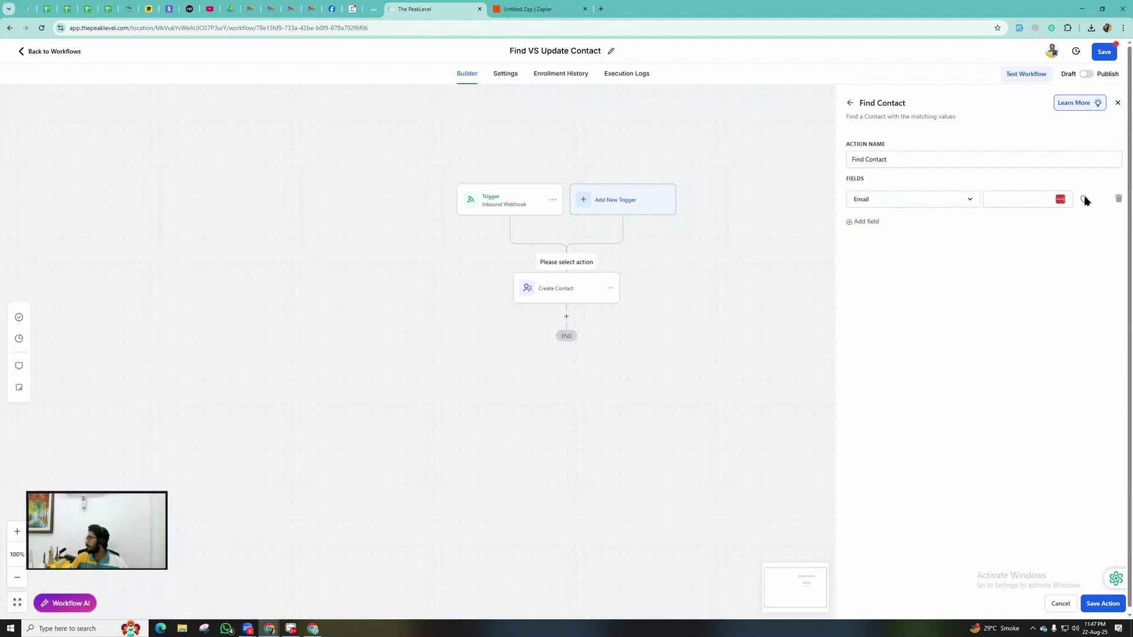
Open the Inbound Webhook Trigger's Query Params as value choices for the Find Contact action's Email field
{"action": "left_click", "coordinate": [1060, 199]}
{"action": "left_click", "coordinate": [1060, 237]}
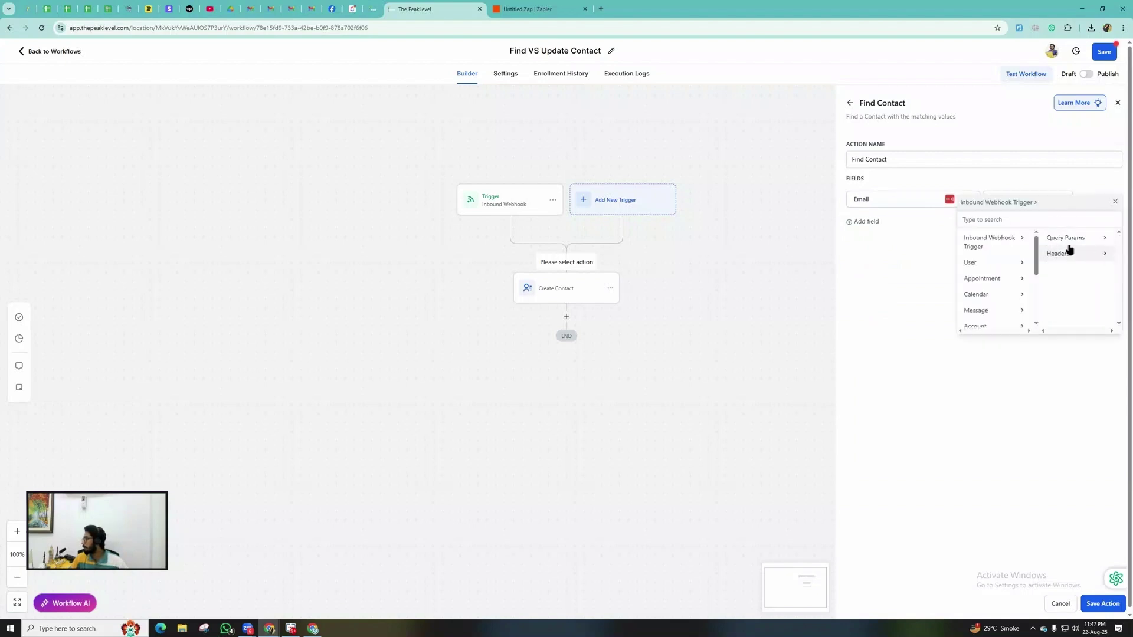
{"action": "left_click", "coordinate": [1069, 239]}
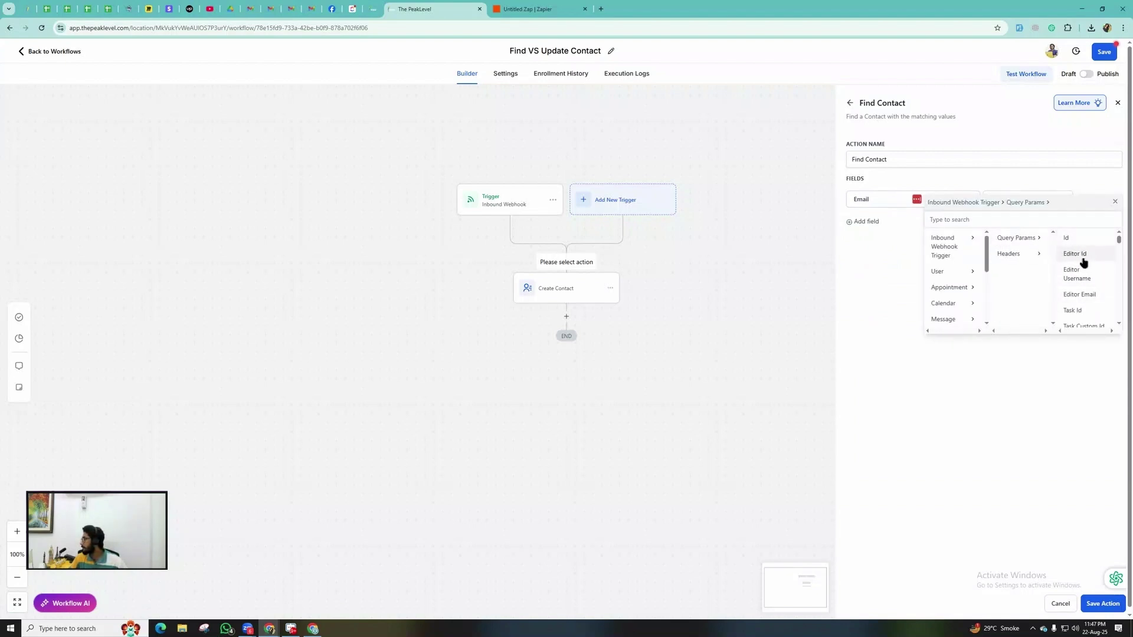
{"action": "scroll", "coordinate": [1086, 263], "scroll_direction": "down", "scroll_amount": 5}
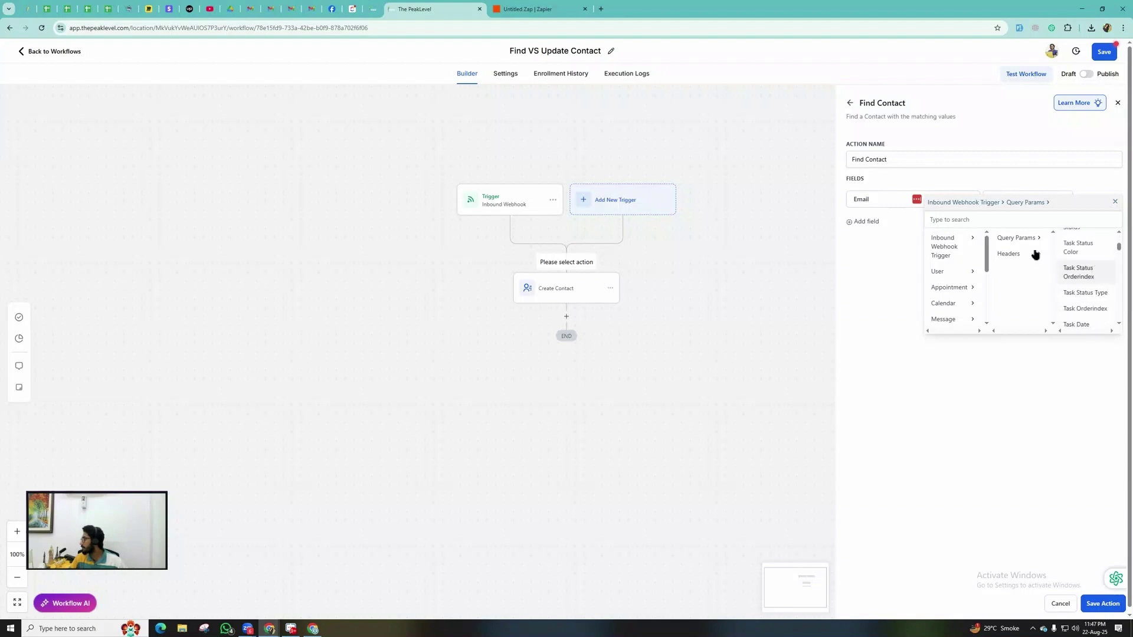
{"action": "left_click", "coordinate": [953, 219]}
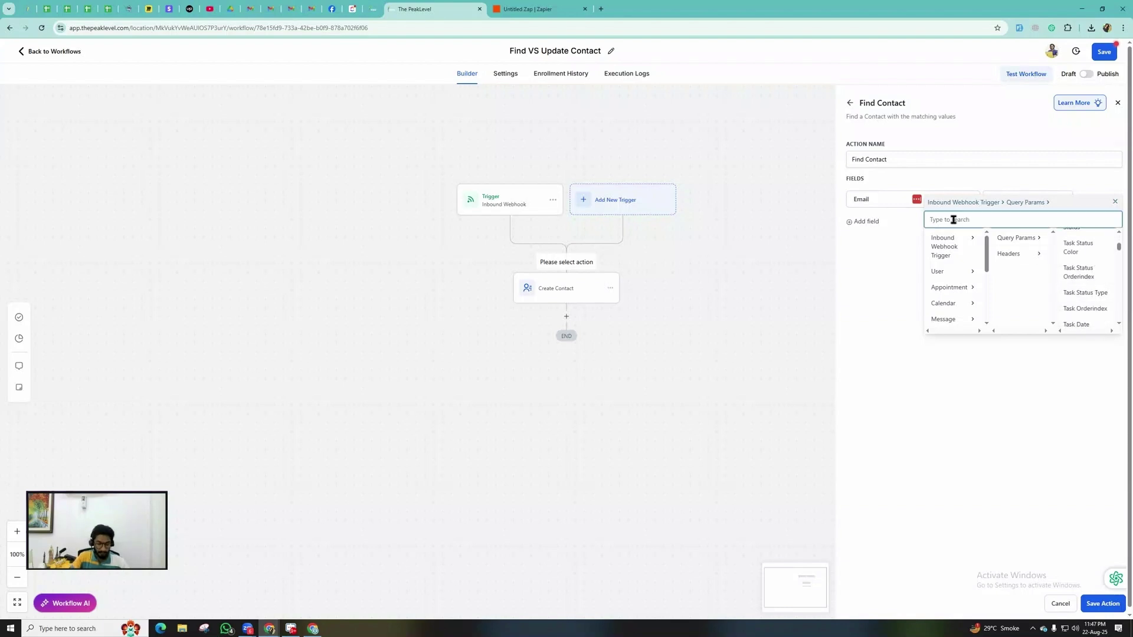
{"action": "type", "text": "email"}
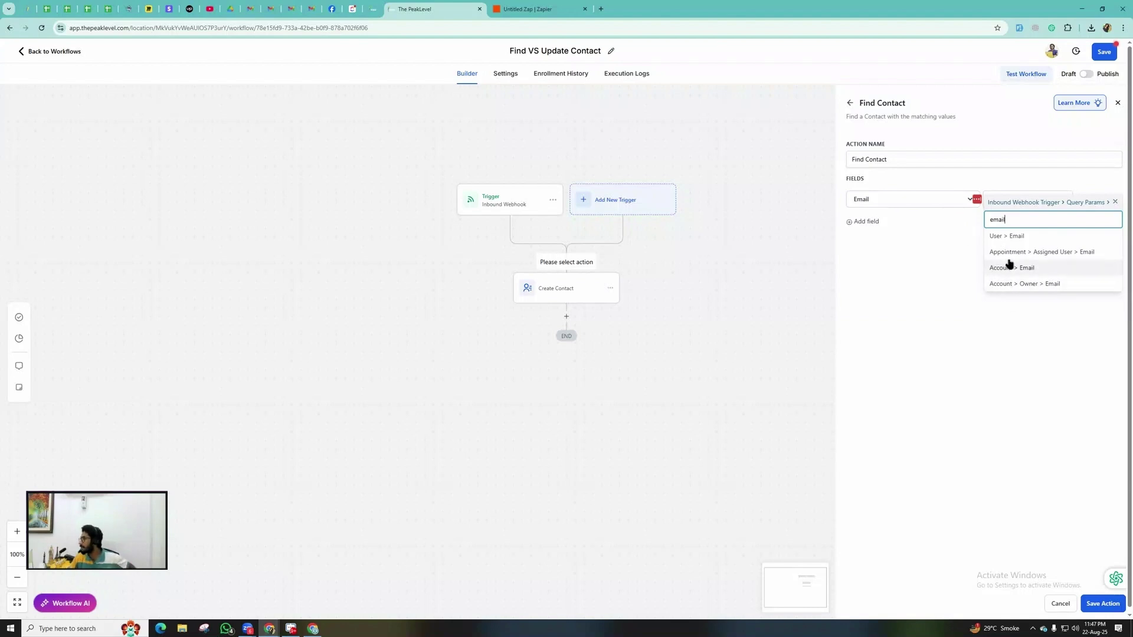
{"action": "scroll", "coordinate": [1026, 257], "scroll_direction": "down", "scroll_amount": 1}
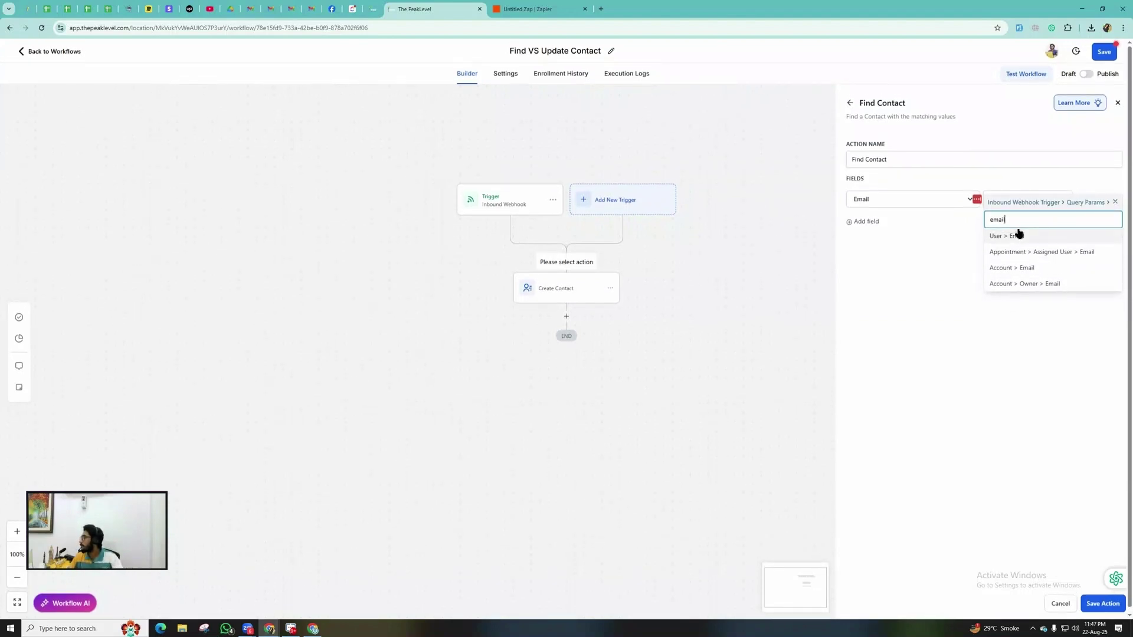
{"action": "double_click", "coordinate": [1020, 215]}
{"action": "key", "text": "BackSpace"}
Set the Email field's value to Task Customfield Email Value from the webhook's Query Params and save the Find Contact action
{"action": "left_click", "coordinate": [1017, 239]}
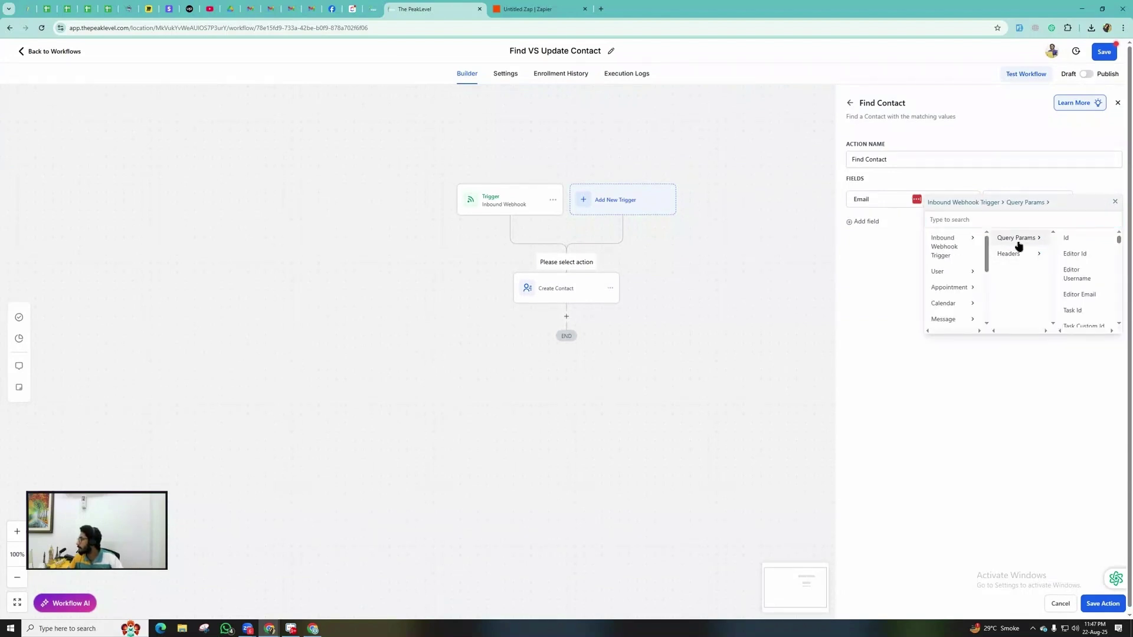
{"action": "scroll", "coordinate": [1086, 275], "scroll_direction": "down", "scroll_amount": 3}
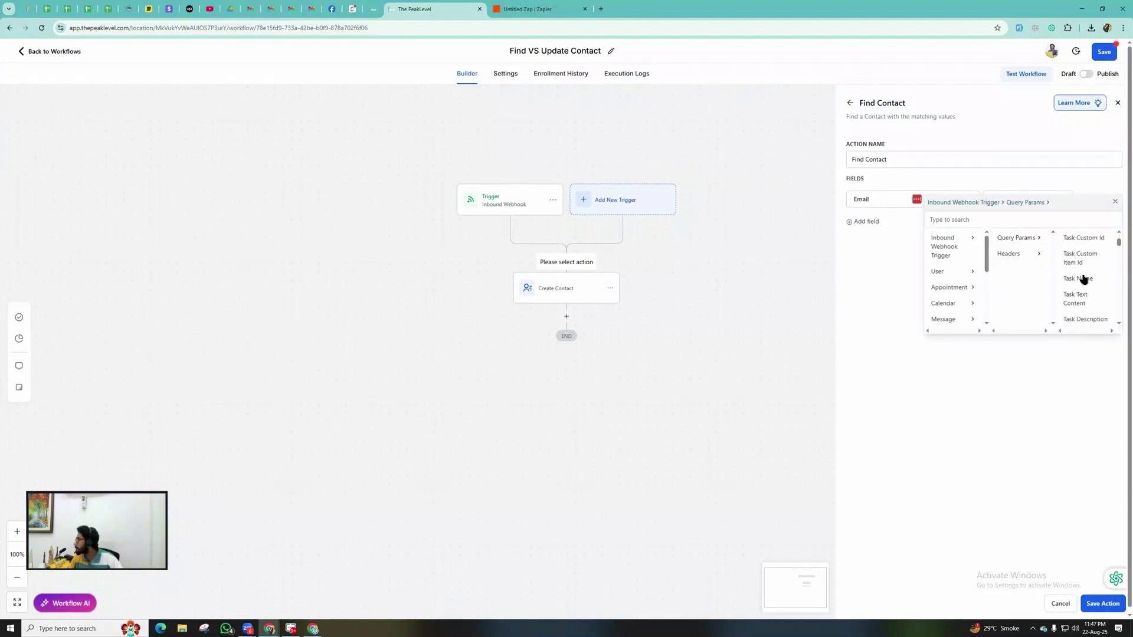
{"action": "scroll", "coordinate": [1084, 279], "scroll_direction": "down", "scroll_amount": 5}
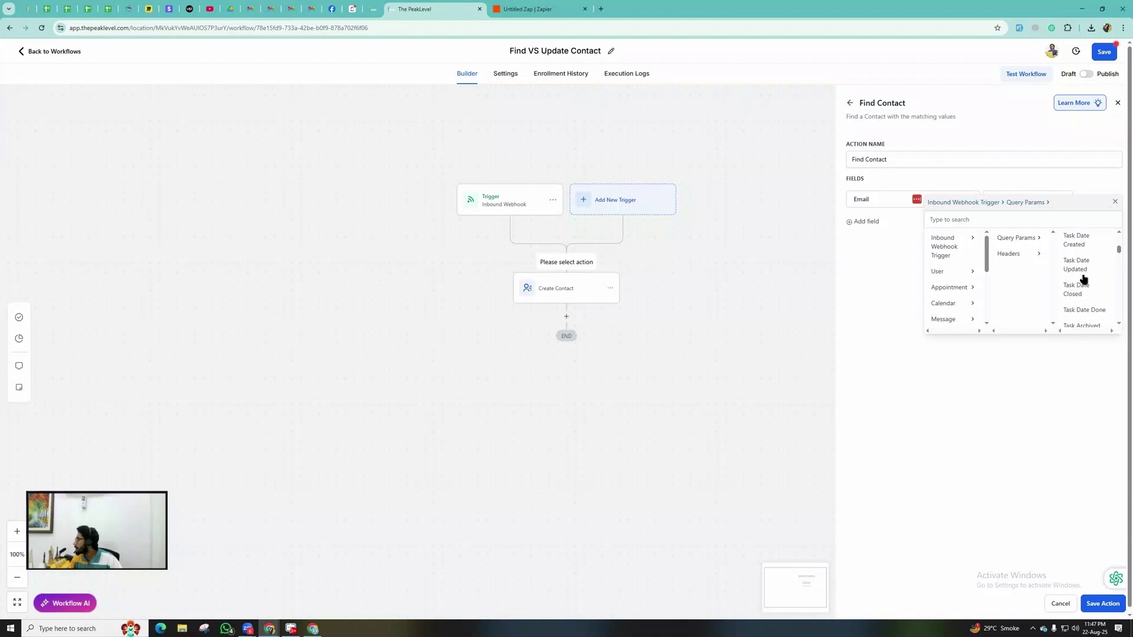
{"action": "scroll", "coordinate": [1079, 306], "scroll_direction": "down", "scroll_amount": 4}
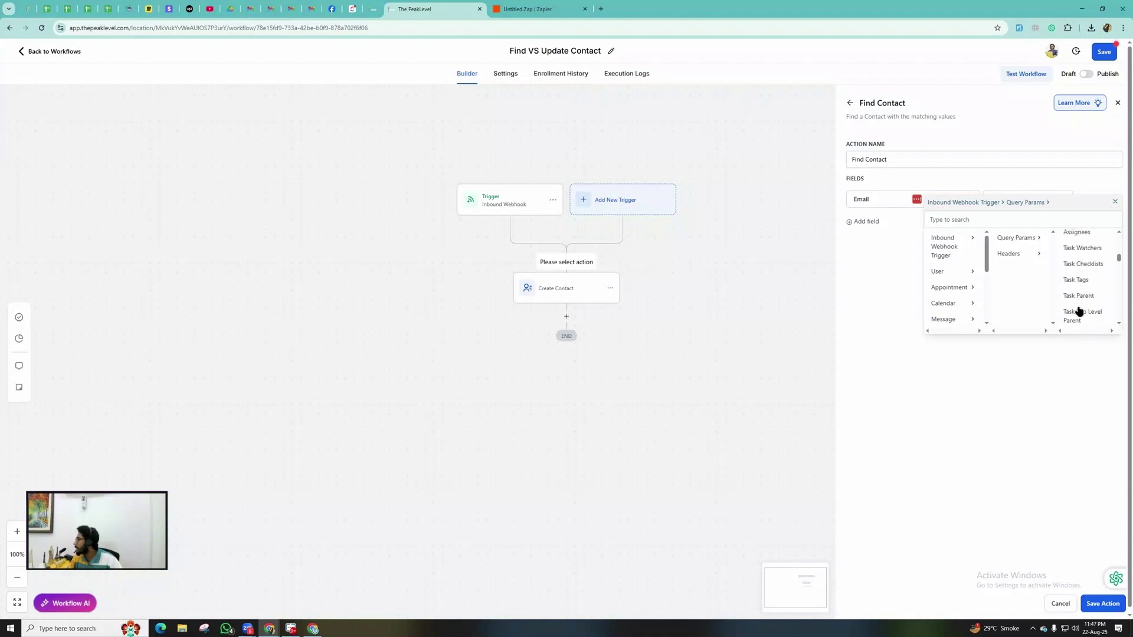
{"action": "scroll", "coordinate": [1086, 319], "scroll_direction": "down", "scroll_amount": 5}
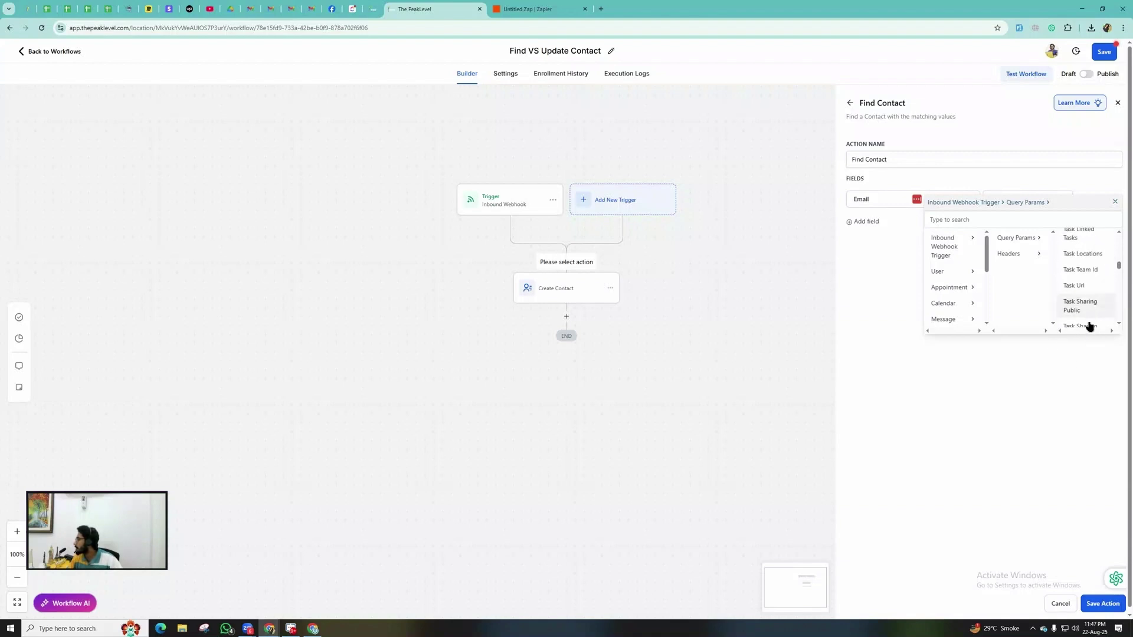
{"action": "scroll", "coordinate": [1082, 325], "scroll_direction": "down", "scroll_amount": 5}
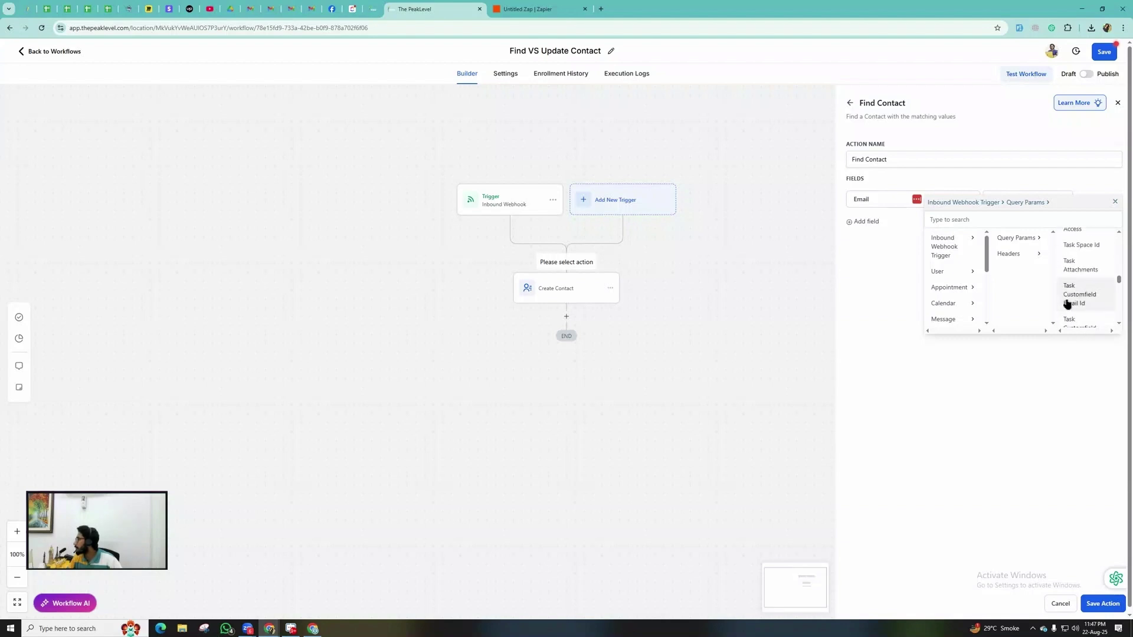
{"action": "scroll", "coordinate": [1088, 289], "scroll_direction": "down", "scroll_amount": 2}
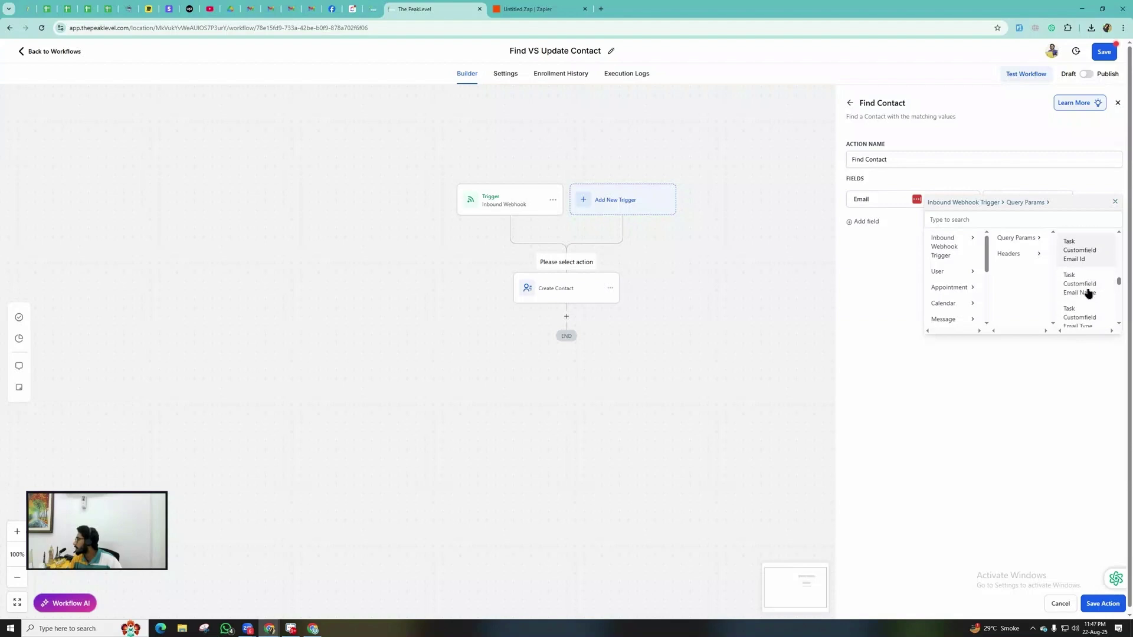
{"action": "scroll", "coordinate": [1097, 286], "scroll_direction": "down", "scroll_amount": 3}
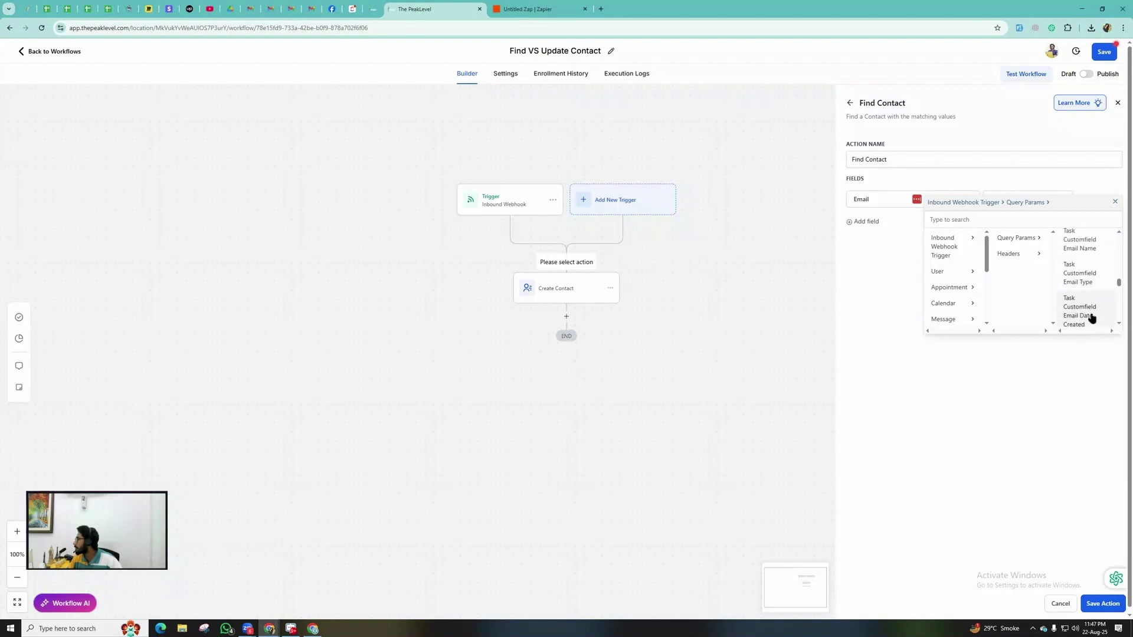
{"action": "scroll", "coordinate": [1096, 286], "scroll_direction": "down", "scroll_amount": 1}
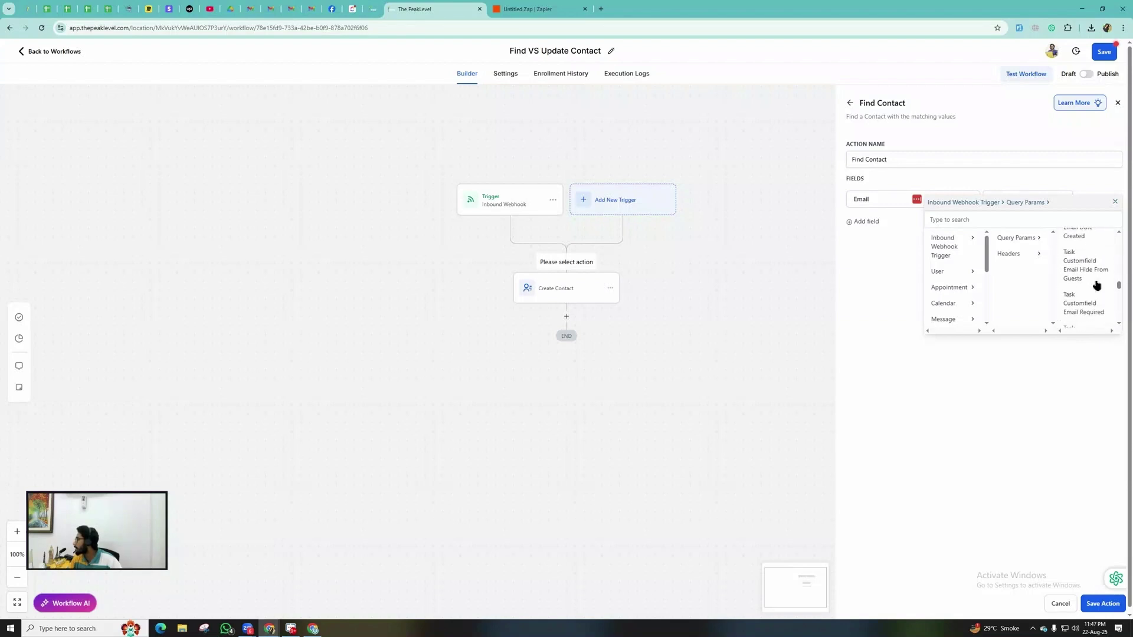
{"action": "scroll", "coordinate": [1095, 286], "scroll_direction": "down", "scroll_amount": 3}
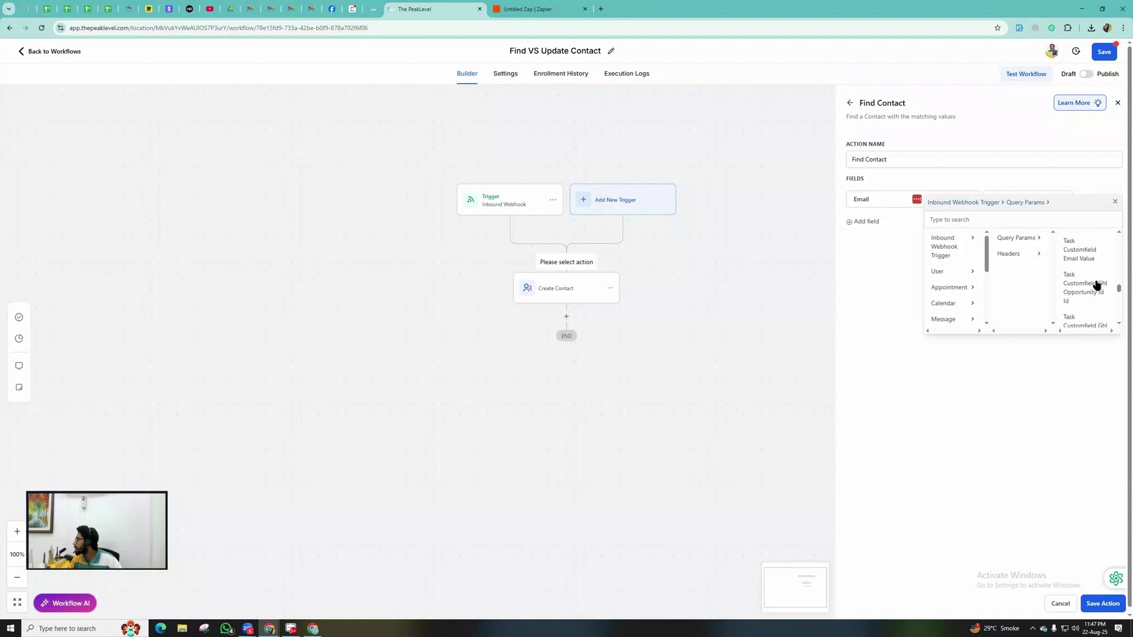
{"action": "left_click", "coordinate": [1081, 256]}
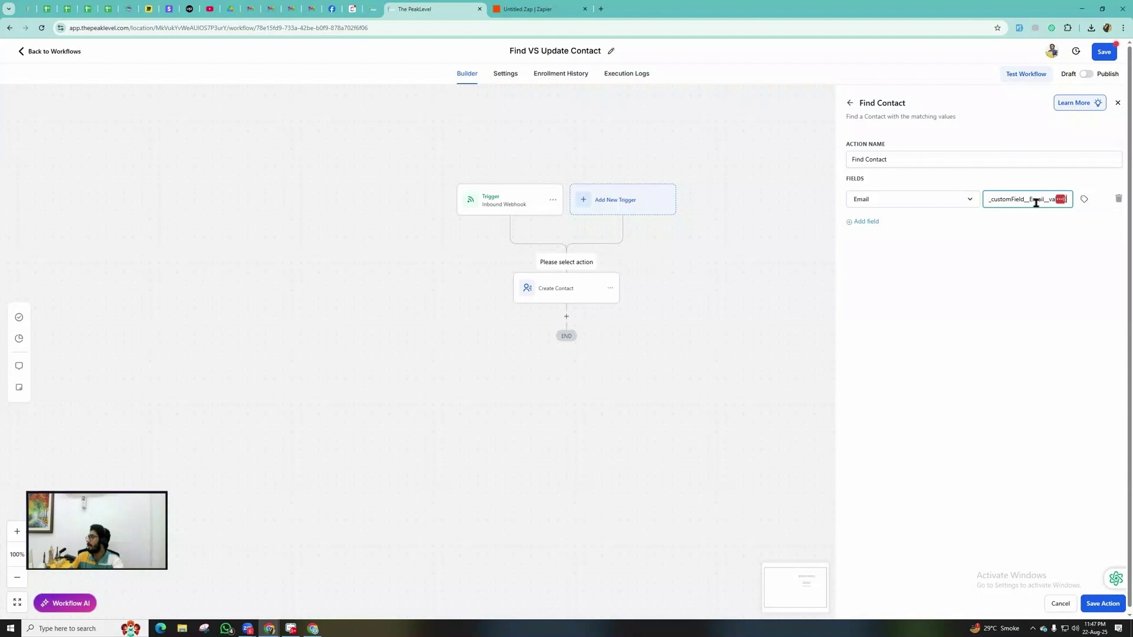
{"action": "left_click_drag", "start_coordinate": [1029, 198], "coordinate": [1084, 210]}
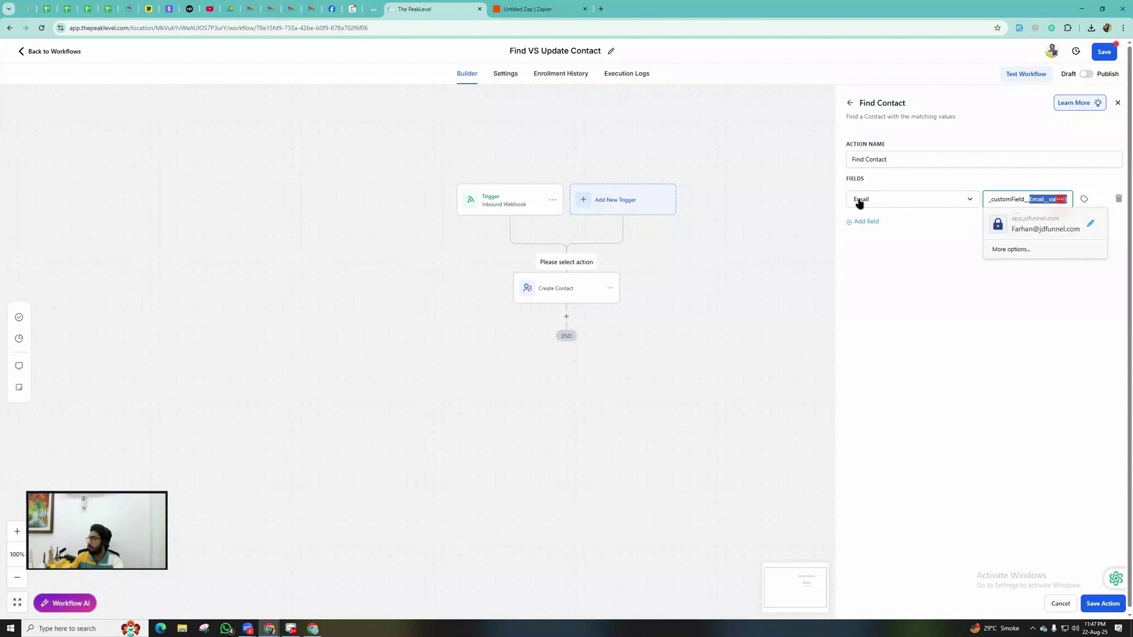
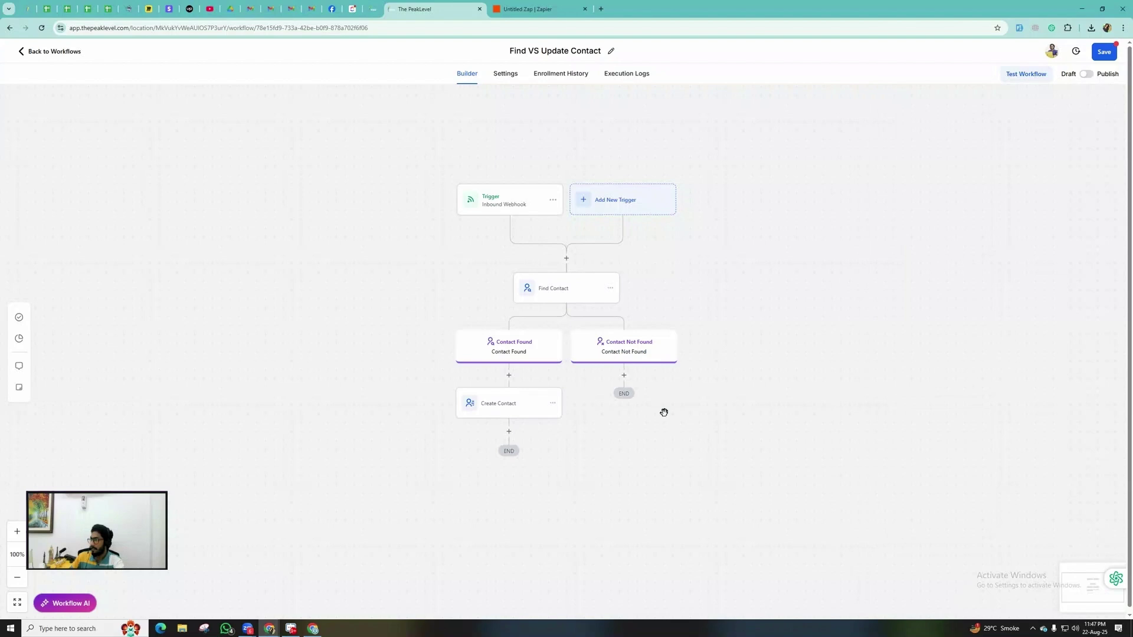
Move the Create Contact action from the Contact Found branch to the Contact Not Found branch
{"action": "scroll", "coordinate": [539, 339], "scroll_direction": "down", "scroll_amount": 1}
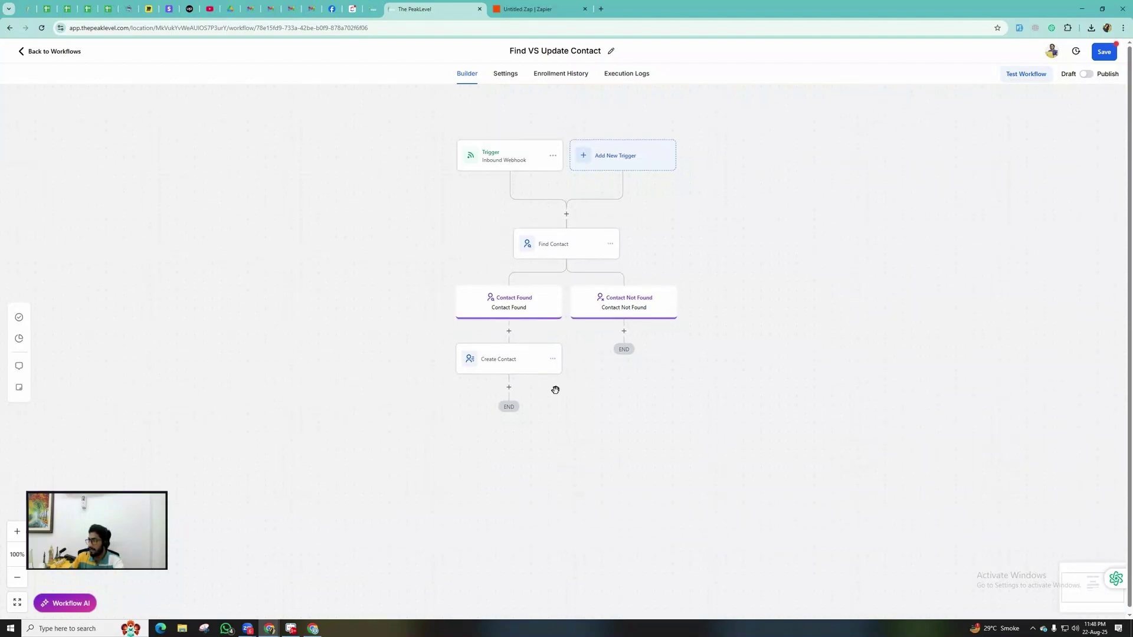
{"action": "left_click", "coordinate": [553, 359]}
{"action": "mouse_move", "coordinate": [611, 407]}
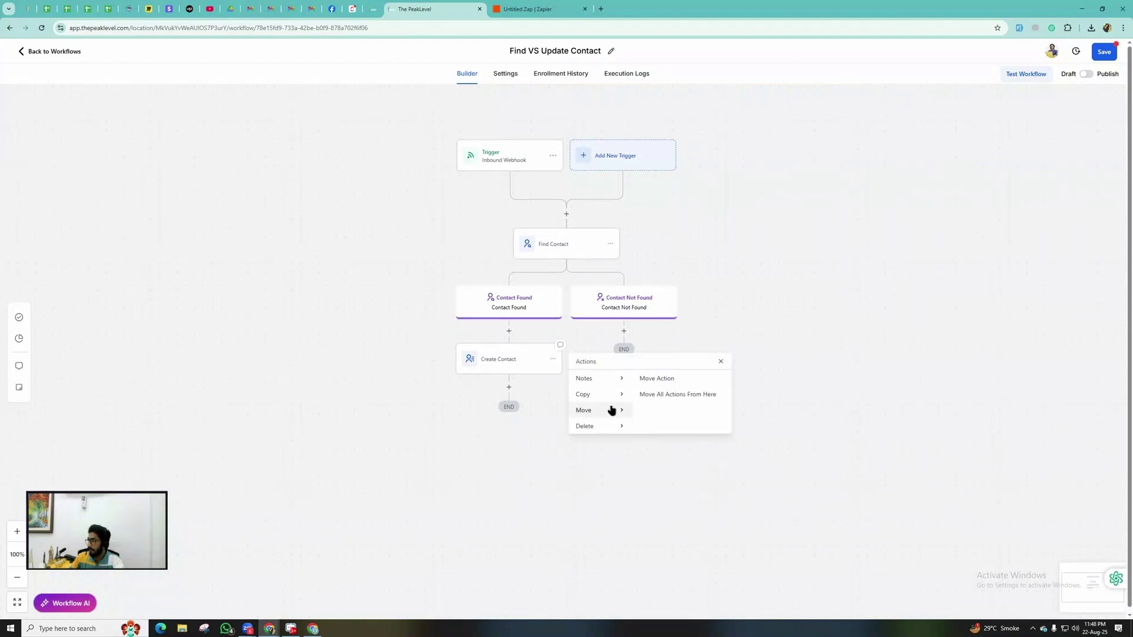
{"action": "left_click", "coordinate": [646, 380]}
{"action": "left_click", "coordinate": [625, 330]}
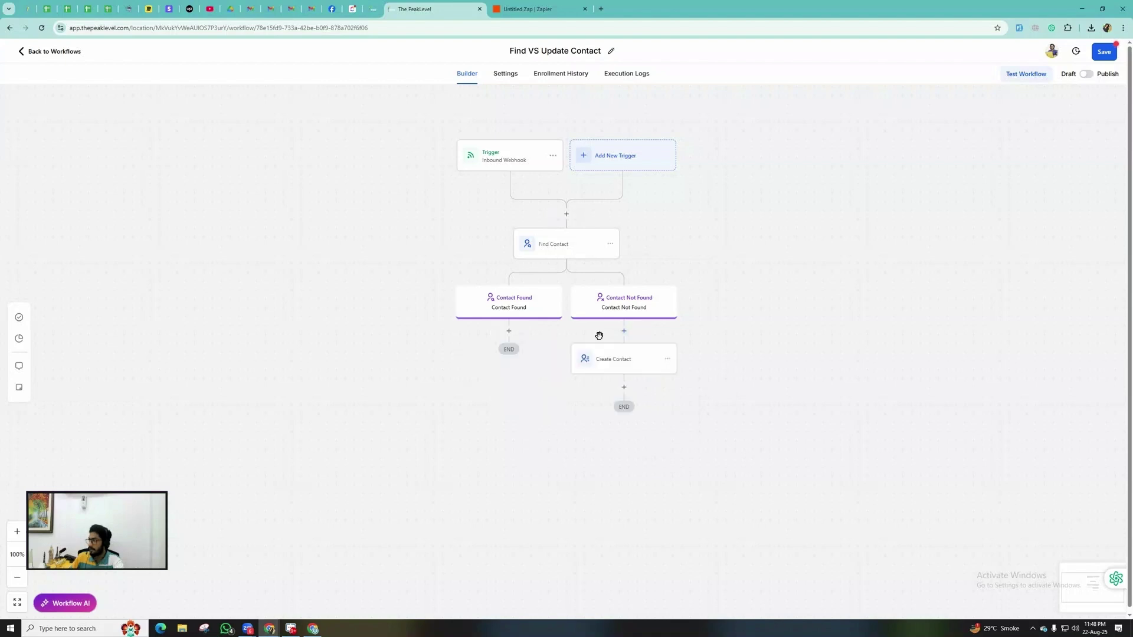
Add an Update Contact Field action to the Contact Found branch
{"action": "left_click", "coordinate": [508, 331]}
{"action": "left_click", "coordinate": [931, 134]}
{"action": "type", "text": "update"}
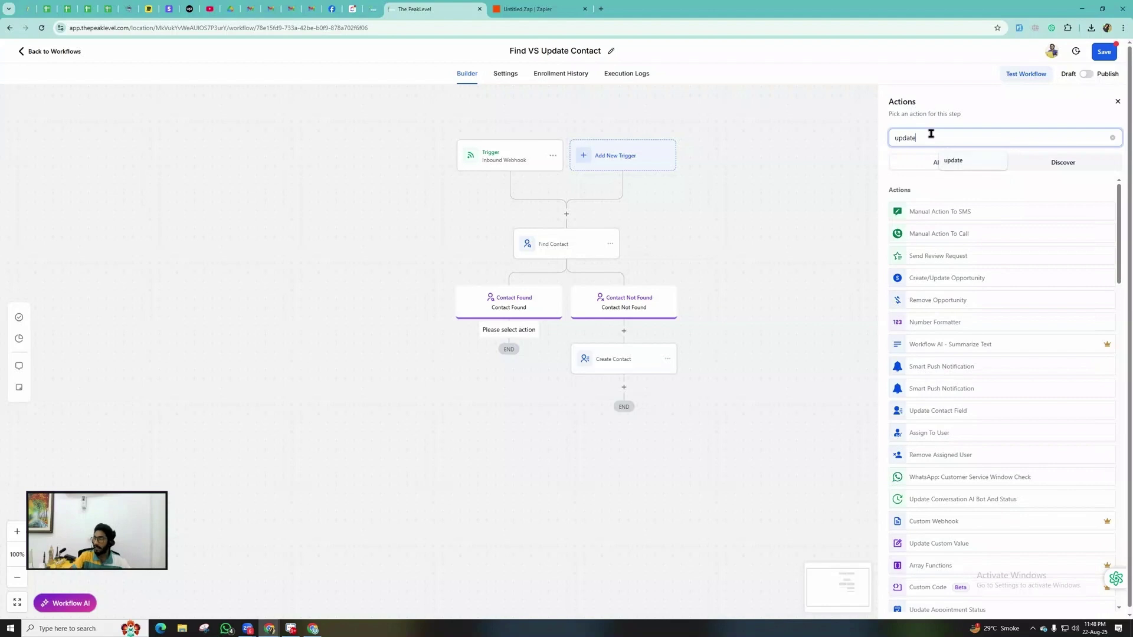
{"action": "left_click", "coordinate": [944, 214]}
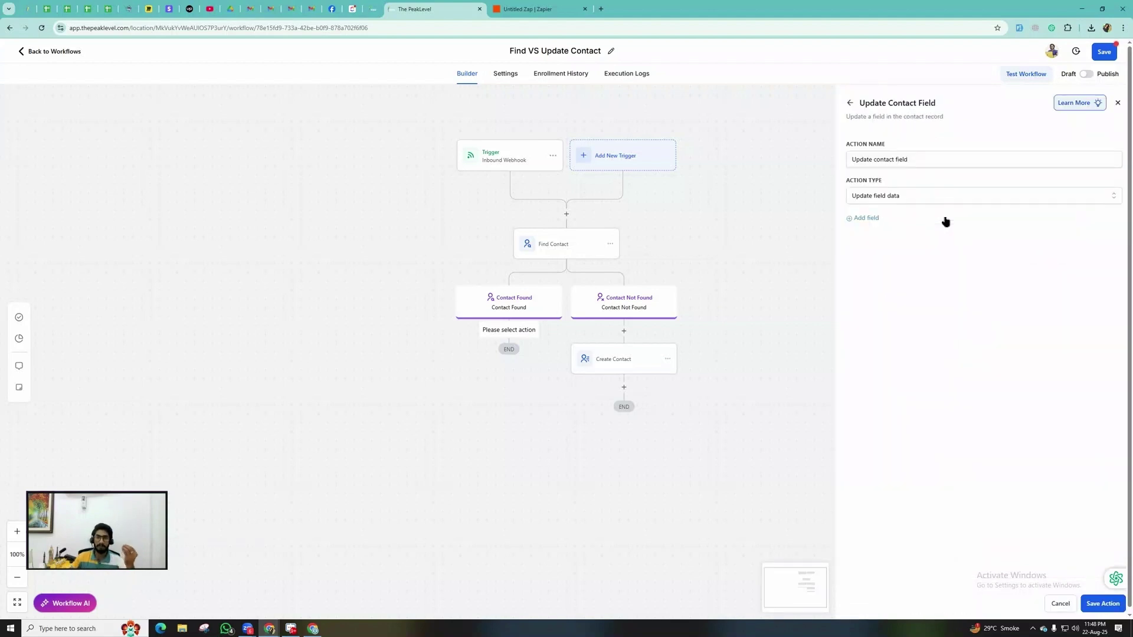
{"action": "left_click", "coordinate": [863, 220]}
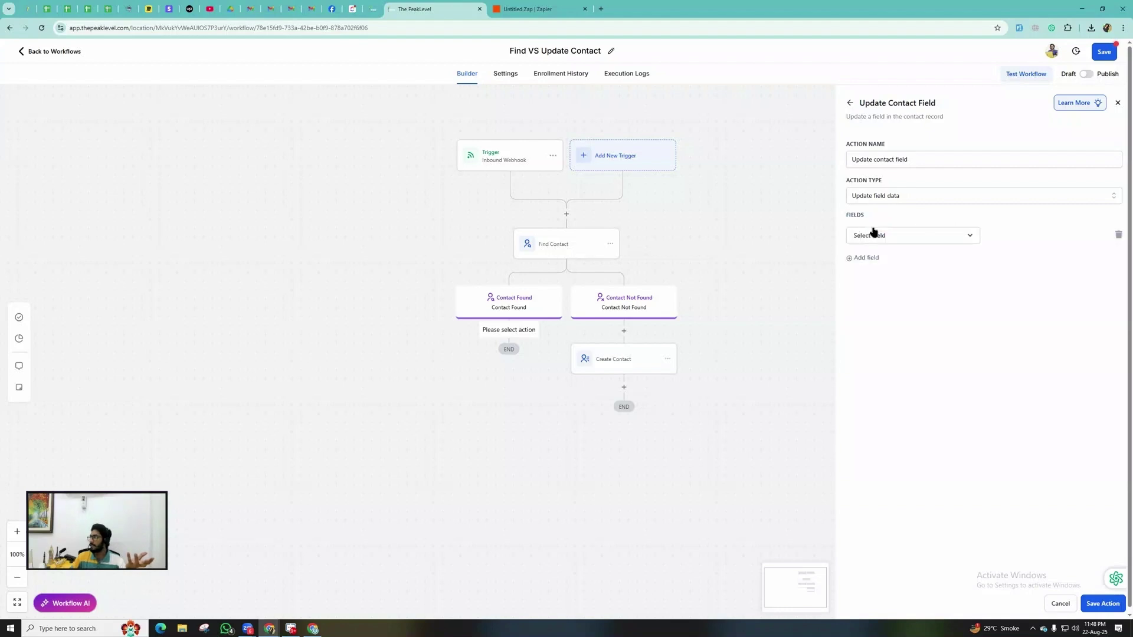
{"action": "left_click", "coordinate": [876, 235]}
{"action": "left_click", "coordinate": [883, 262]}
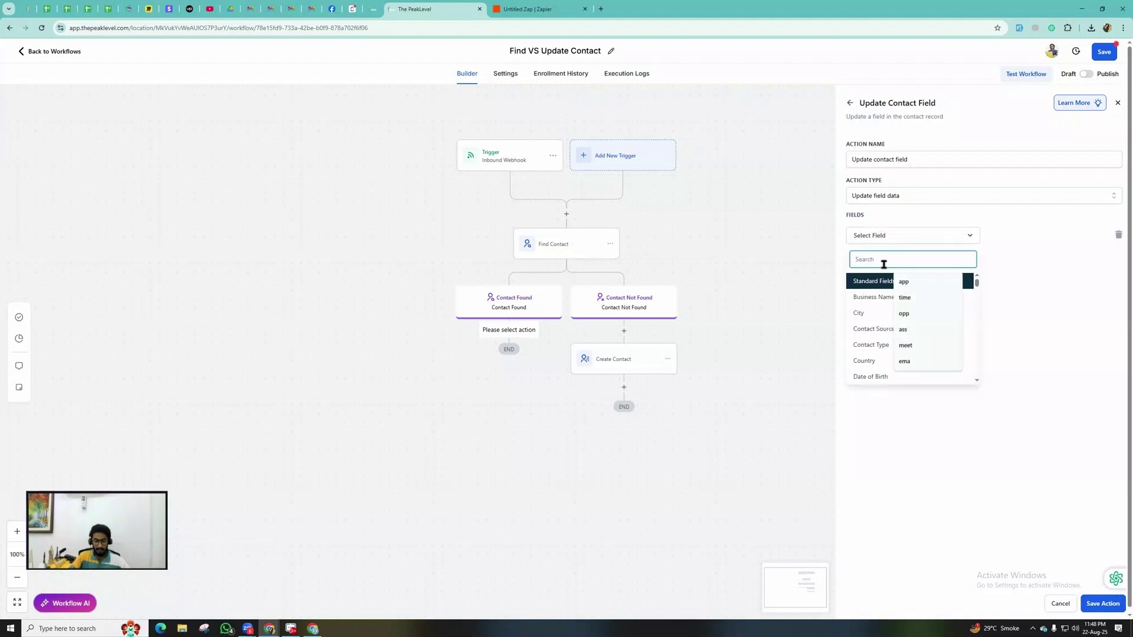
{"action": "type", "text": "tag"}
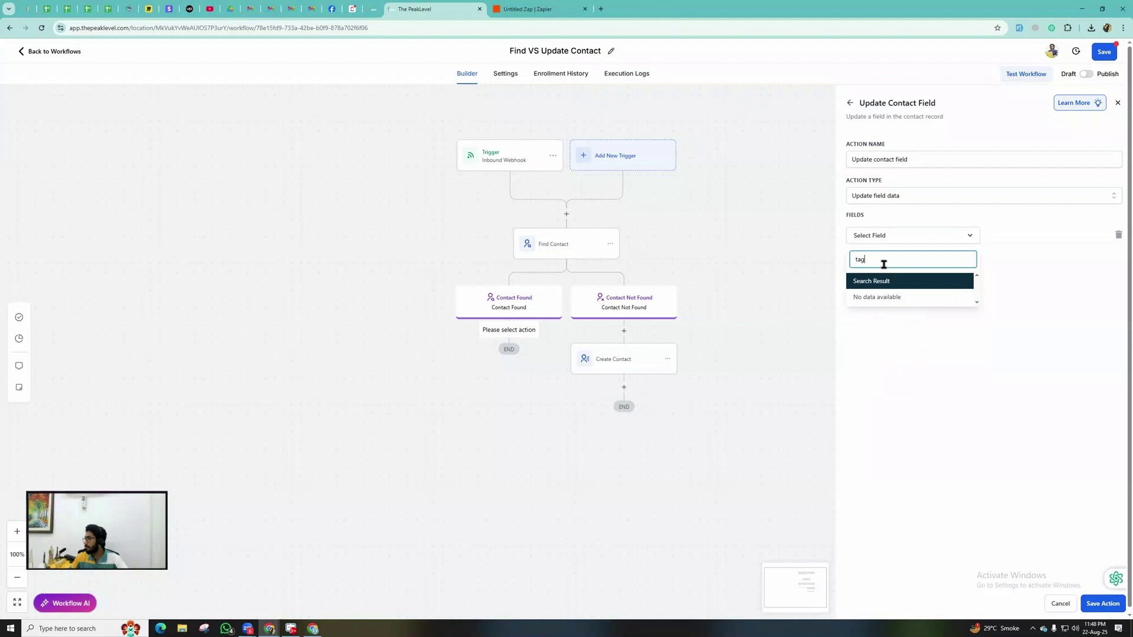
{"action": "key", "text": "BackSpace"}
{"action": "key", "text": "BackSpace"}
{"action": "scroll", "coordinate": [882, 319], "scroll_direction": "down", "scroll_amount": 2}
{"action": "scroll", "coordinate": [881, 324], "scroll_direction": "down", "scroll_amount": 1}
{"action": "scroll", "coordinate": [882, 323], "scroll_direction": "down", "scroll_amount": 2}
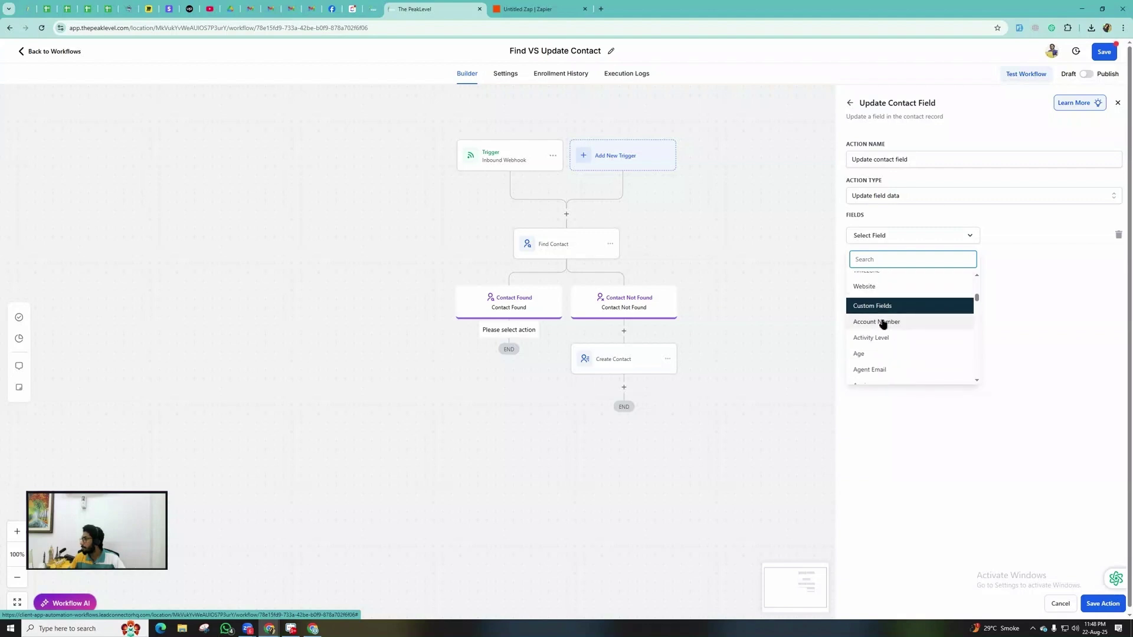
{"action": "scroll", "coordinate": [883, 324], "scroll_direction": "up", "scroll_amount": 6}
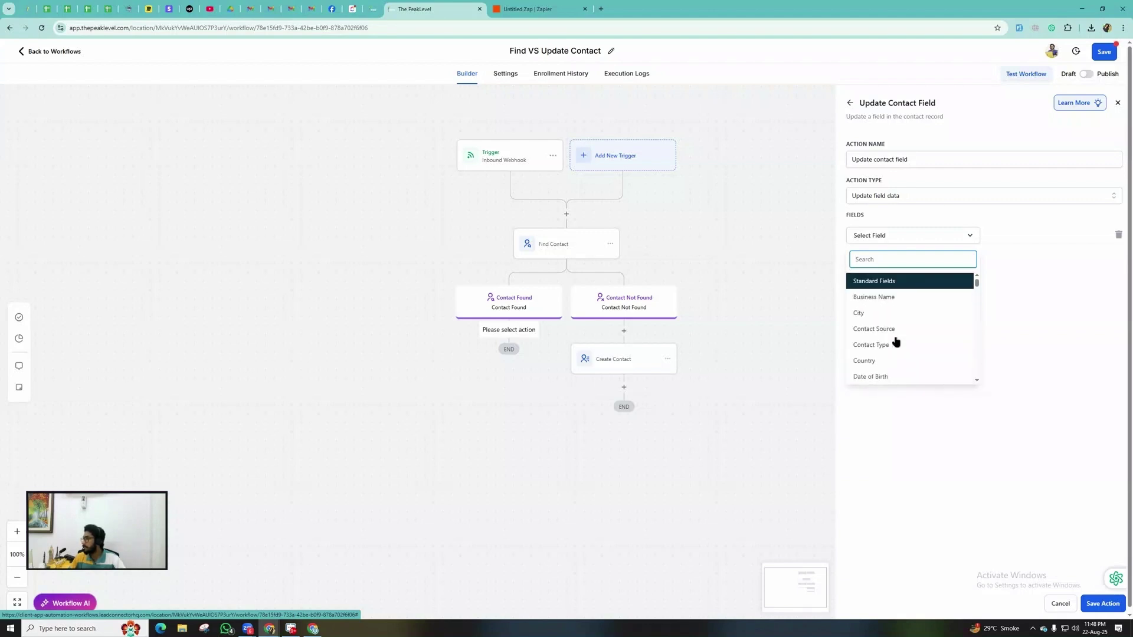
{"action": "left_click", "coordinate": [1051, 364]}
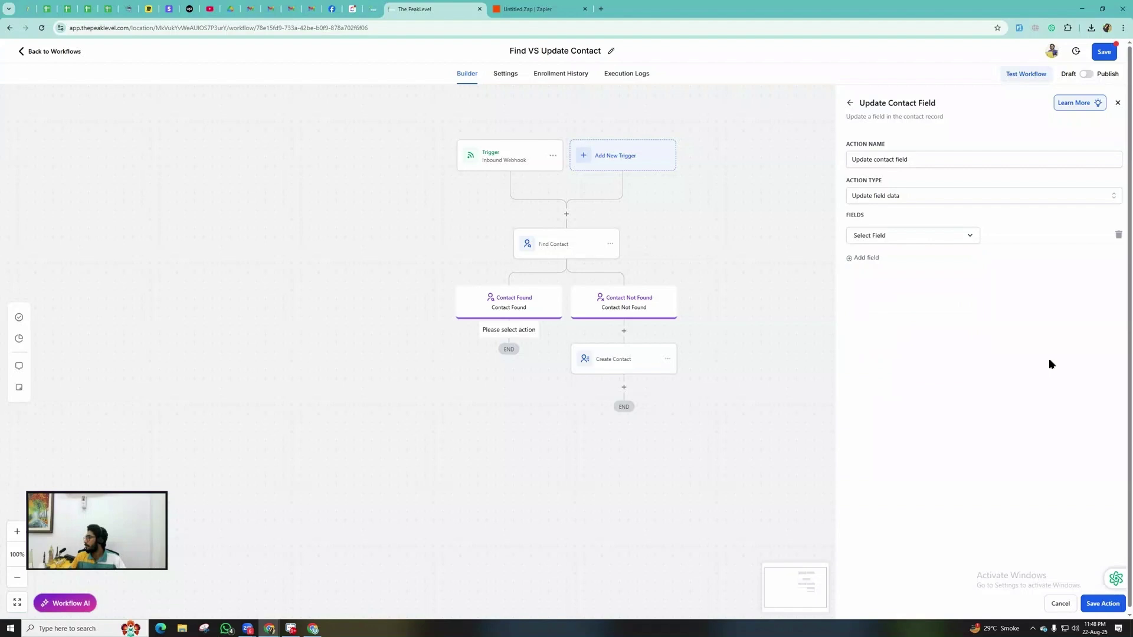
{"action": "left_click", "coordinate": [1119, 237]}
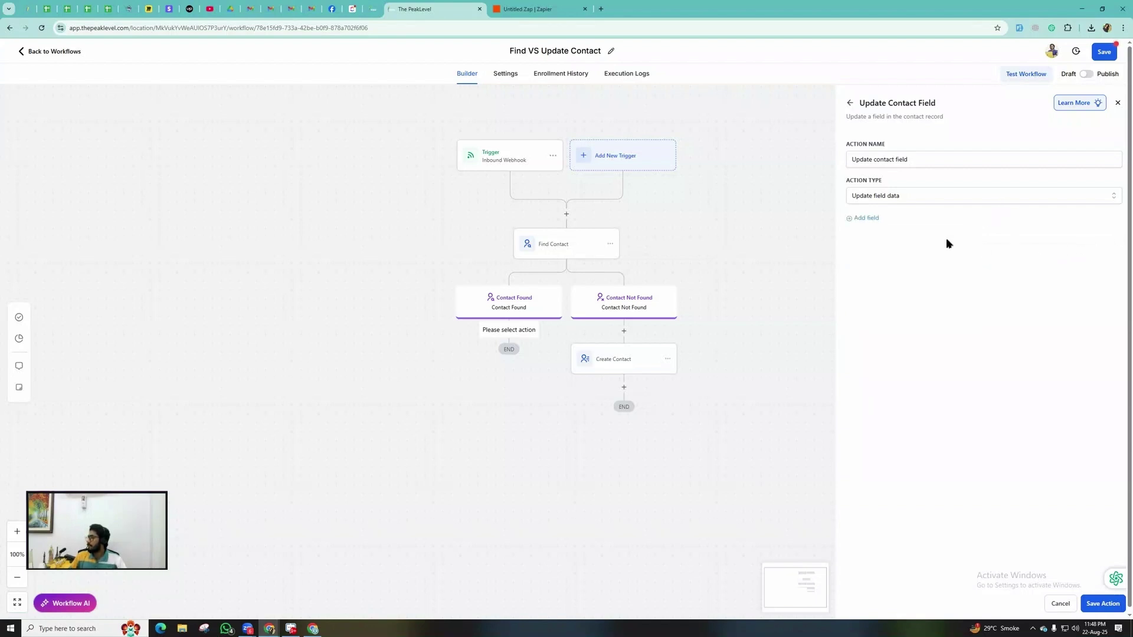
{"action": "left_click", "coordinate": [1101, 603]}
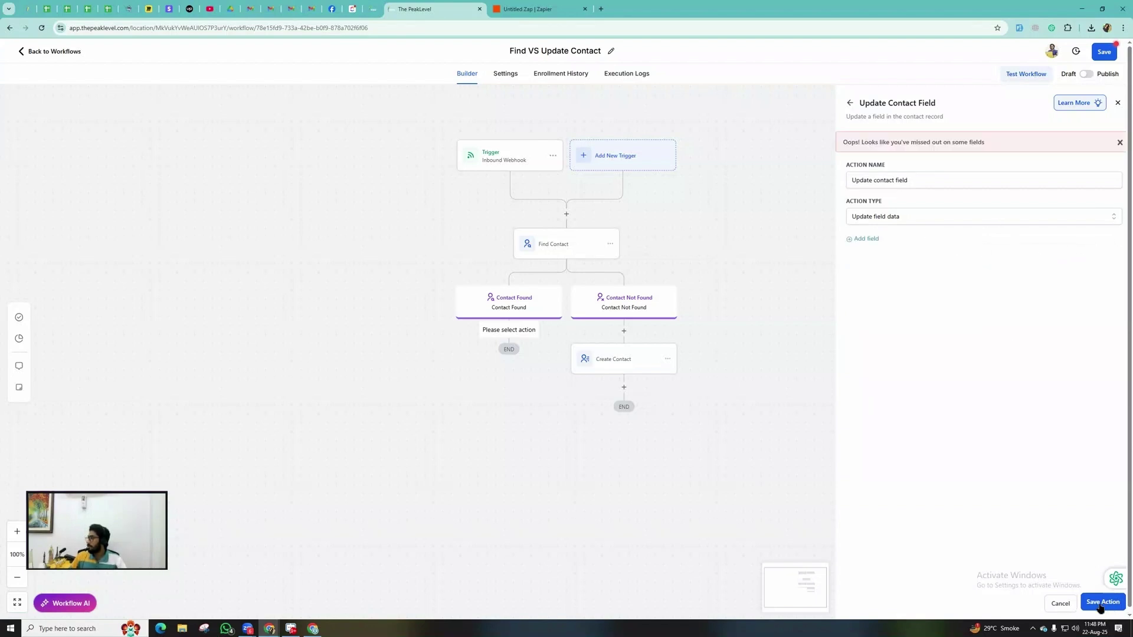
Add the Business Name field to the Update Contact Field action and set its value to ClickUp
{"action": "left_click", "coordinate": [866, 240]}
{"action": "left_click", "coordinate": [870, 256]}
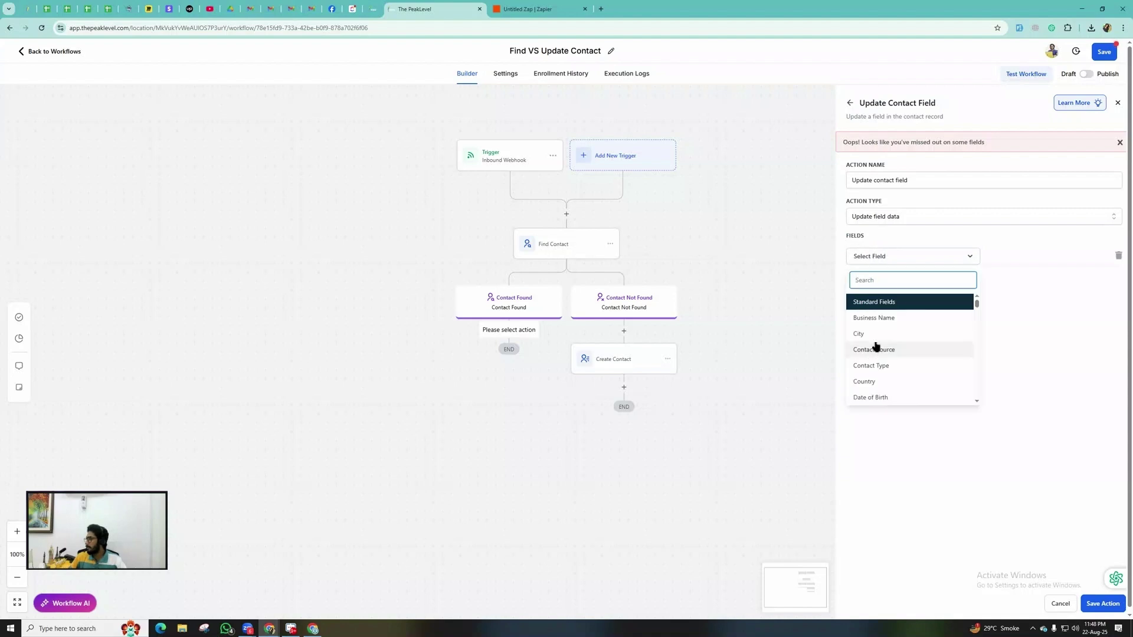
{"action": "left_click", "coordinate": [883, 323]}
{"action": "left_click", "coordinate": [1027, 256]}
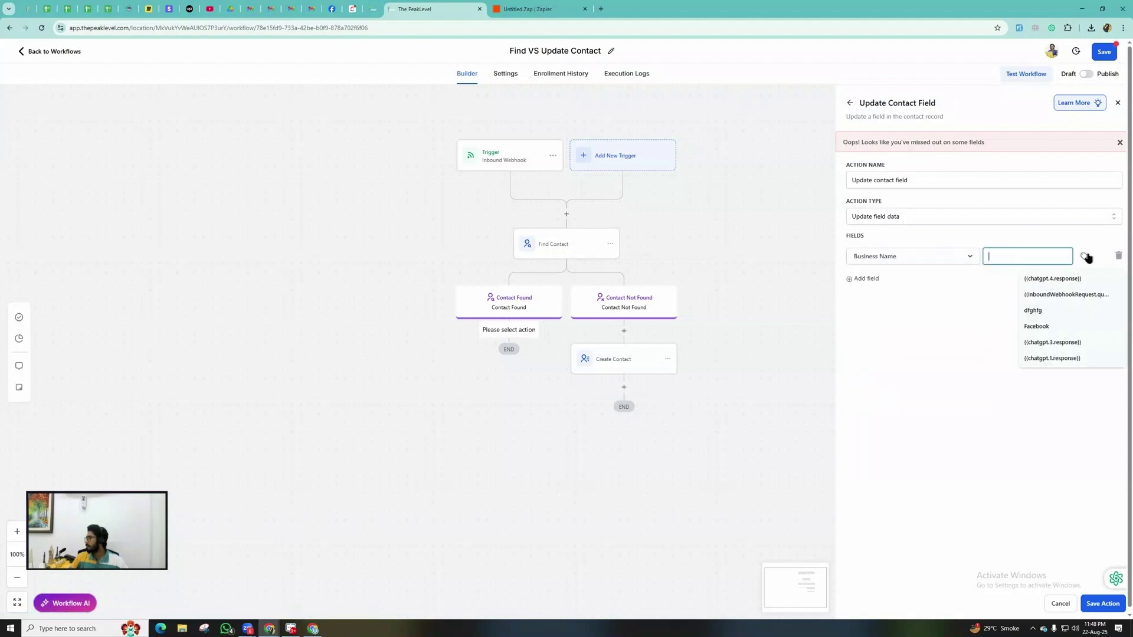
{"action": "type", "text": "ClickUp"}
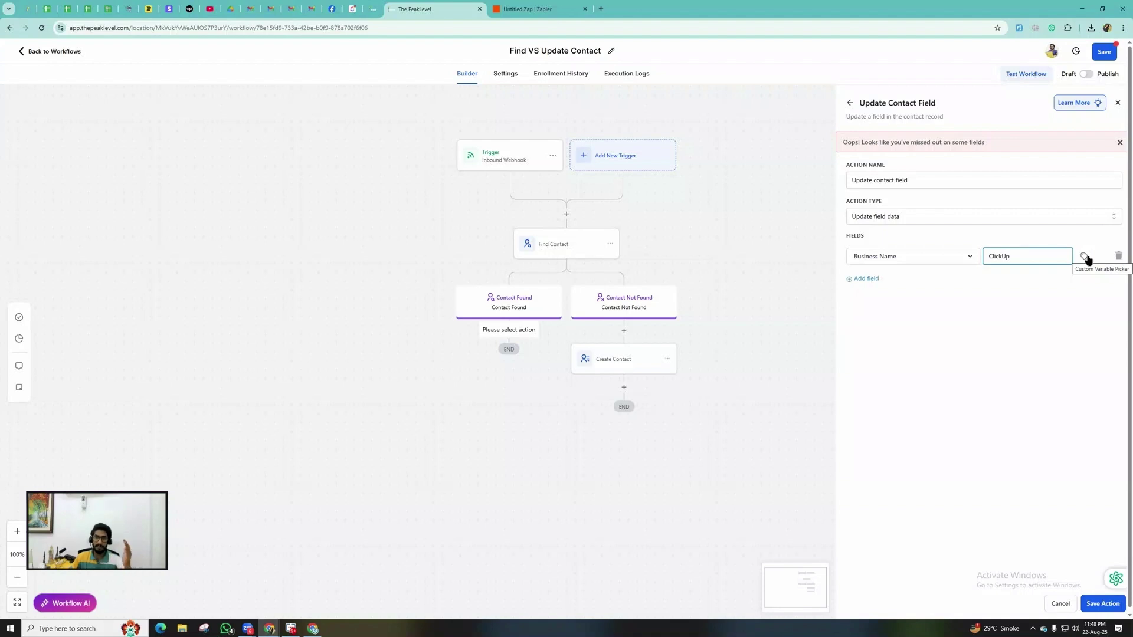
Save the Update Contact Field action, and add an Email field to the Create Contact action in the Contact Not Found branch
{"action": "left_click", "coordinate": [1102, 605]}
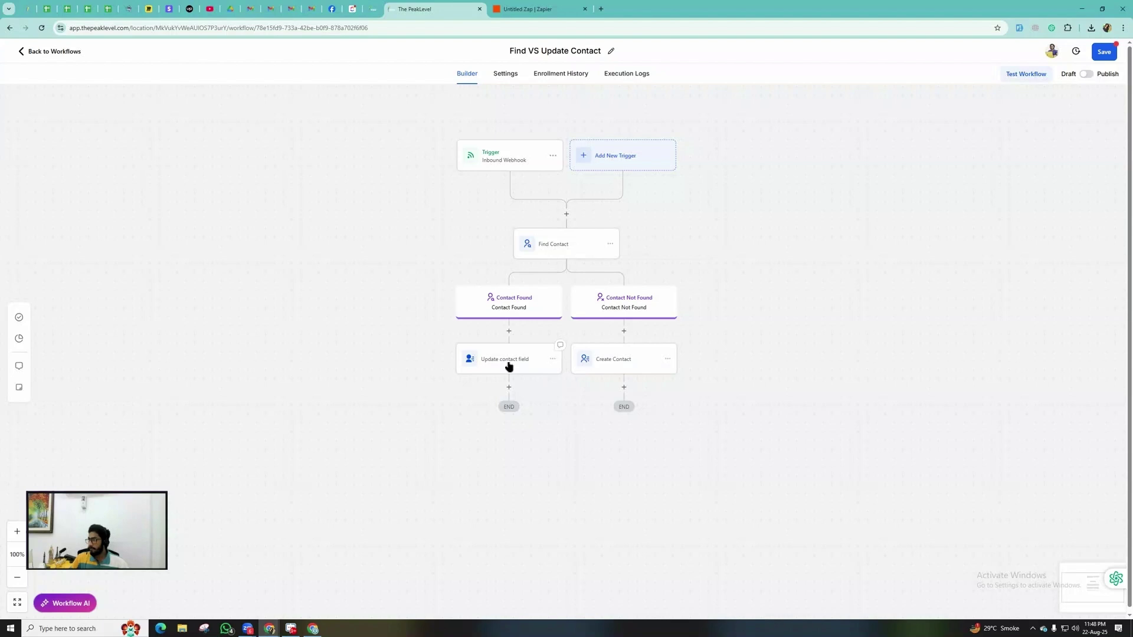
{"action": "left_click", "coordinate": [613, 362]}
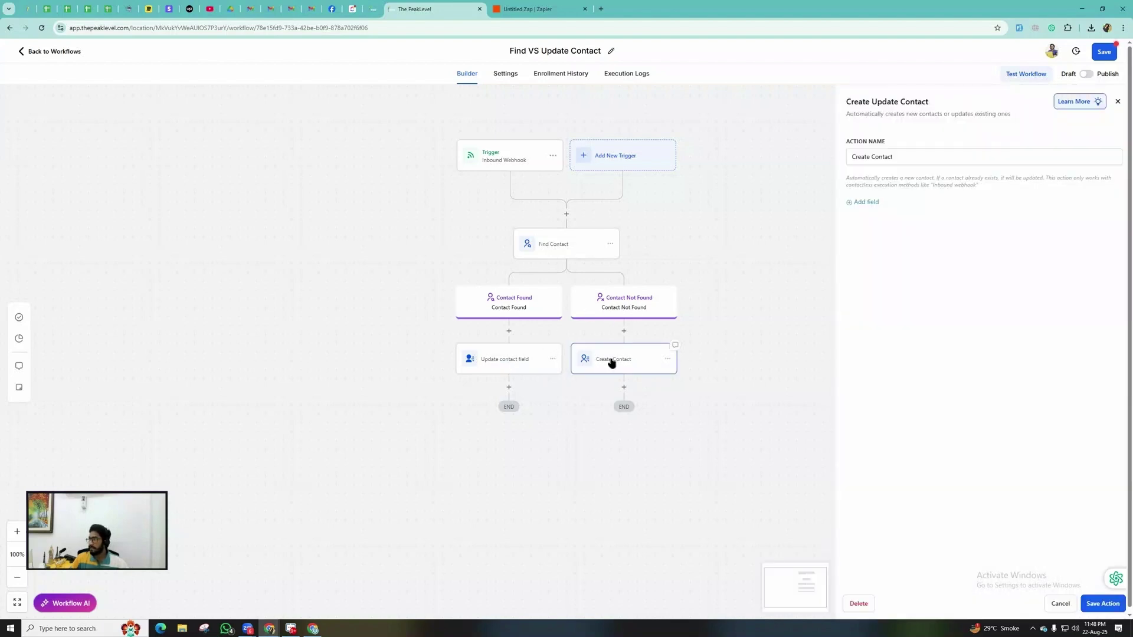
{"action": "left_click", "coordinate": [864, 203]}
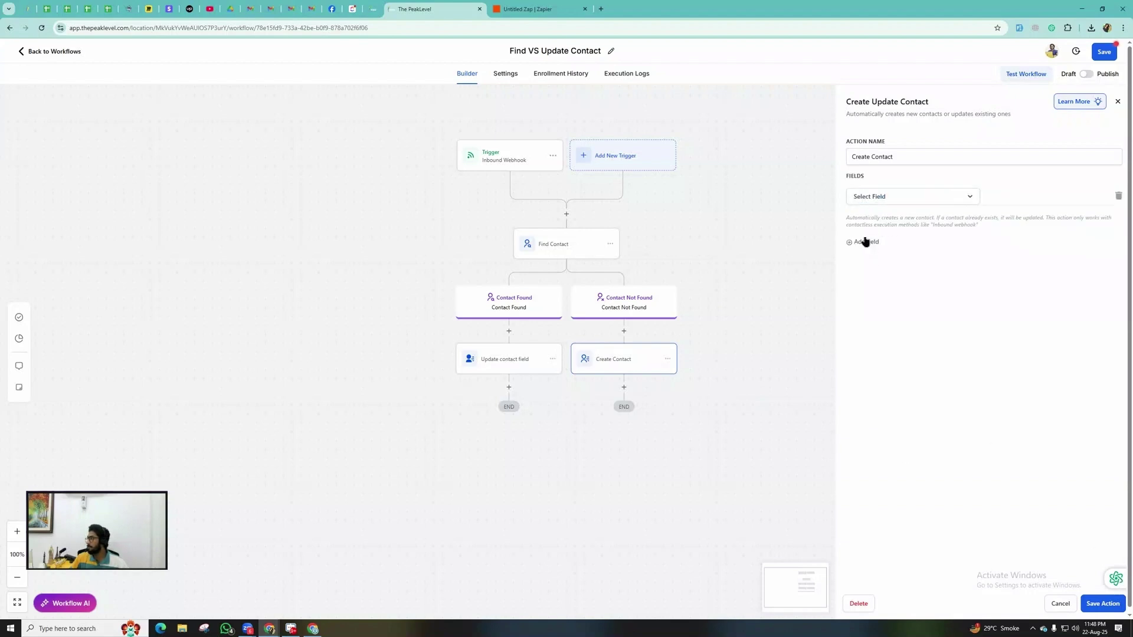
{"action": "left_click", "coordinate": [878, 199]}
{"action": "scroll", "coordinate": [884, 327], "scroll_direction": "down", "scroll_amount": 2}
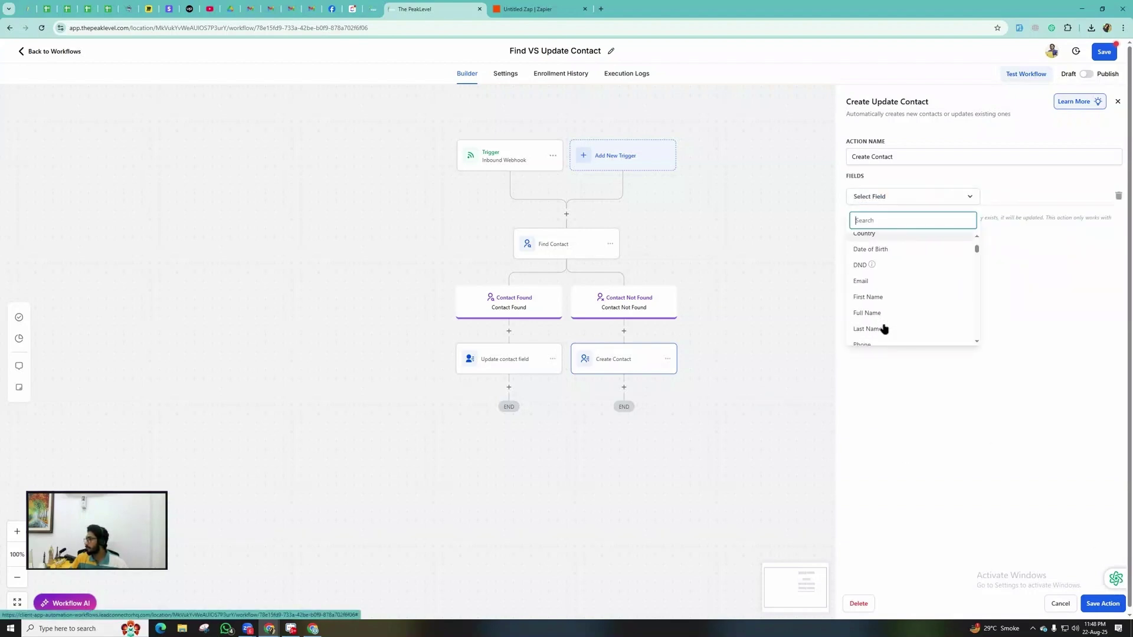
{"action": "left_click", "coordinate": [866, 281]}
Set the Create Contact action's Email value to the webhook's Task Customfield Email Value and save the action
{"action": "left_click", "coordinate": [1084, 198]}
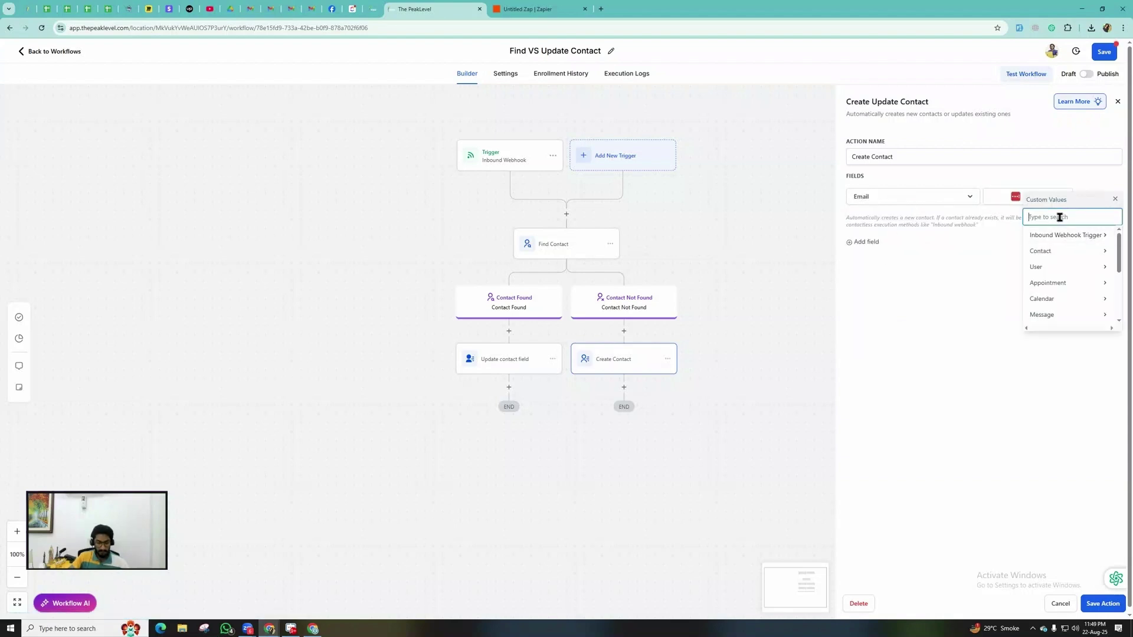
{"action": "type", "text": "task"}
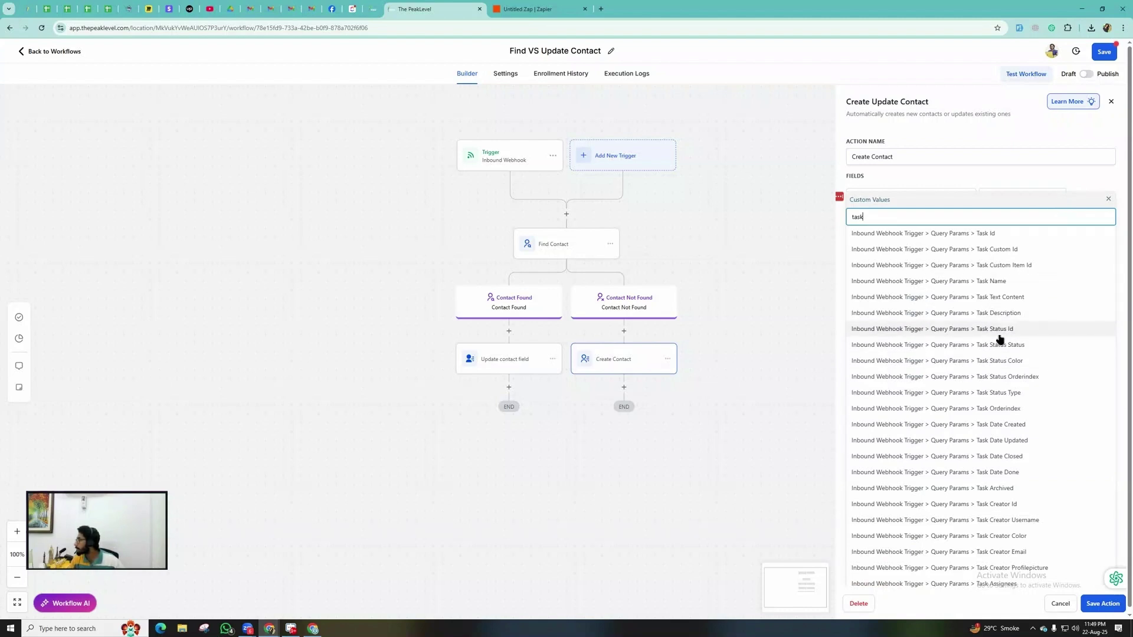
{"action": "type", "text": " custom"}
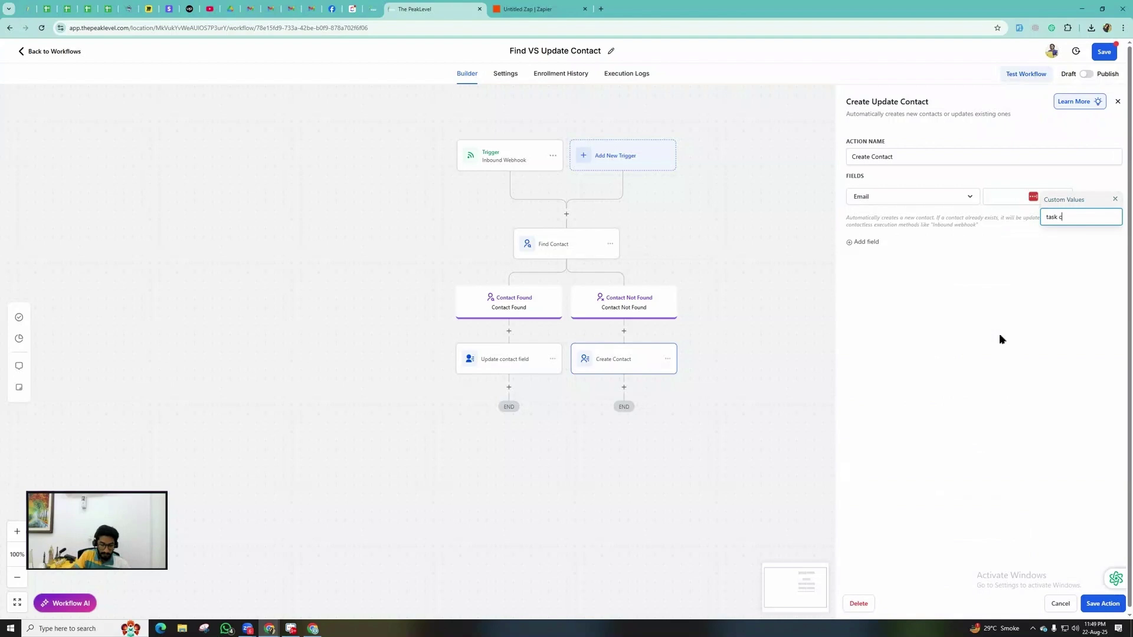
{"action": "key", "text": "BackSpace"}
{"action": "key", "text": "BackSpace"}
{"action": "key", "text": "BackSpace"}
{"action": "key", "text": "BackSpace"}
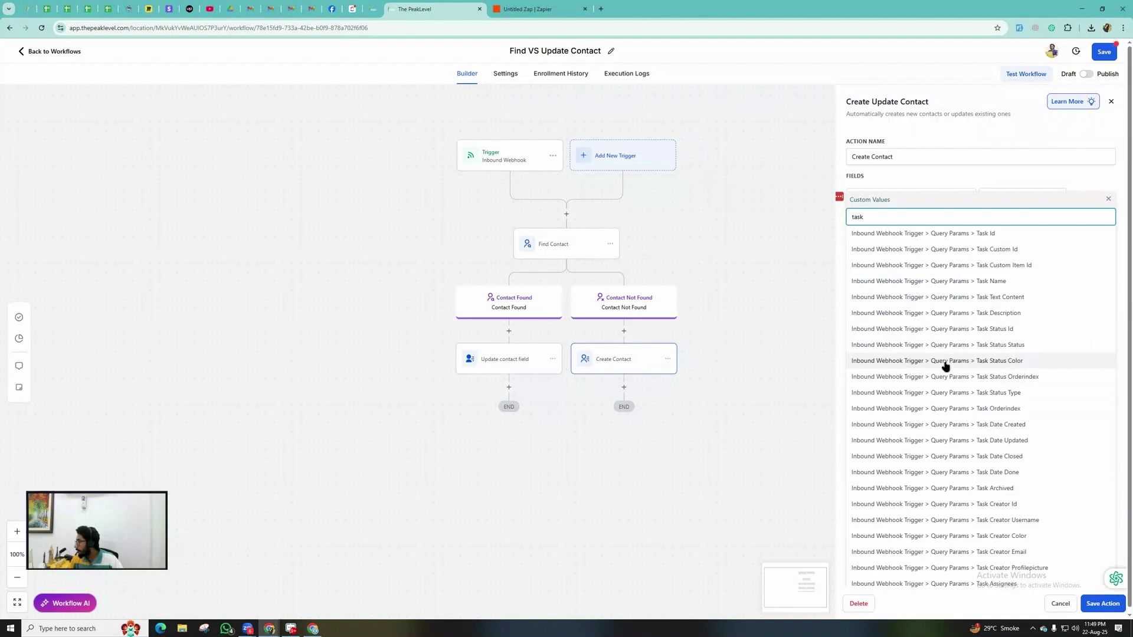
{"action": "scroll", "coordinate": [943, 366], "scroll_direction": "down", "scroll_amount": 4}
{"action": "scroll", "coordinate": [943, 367], "scroll_direction": "down", "scroll_amount": 12}
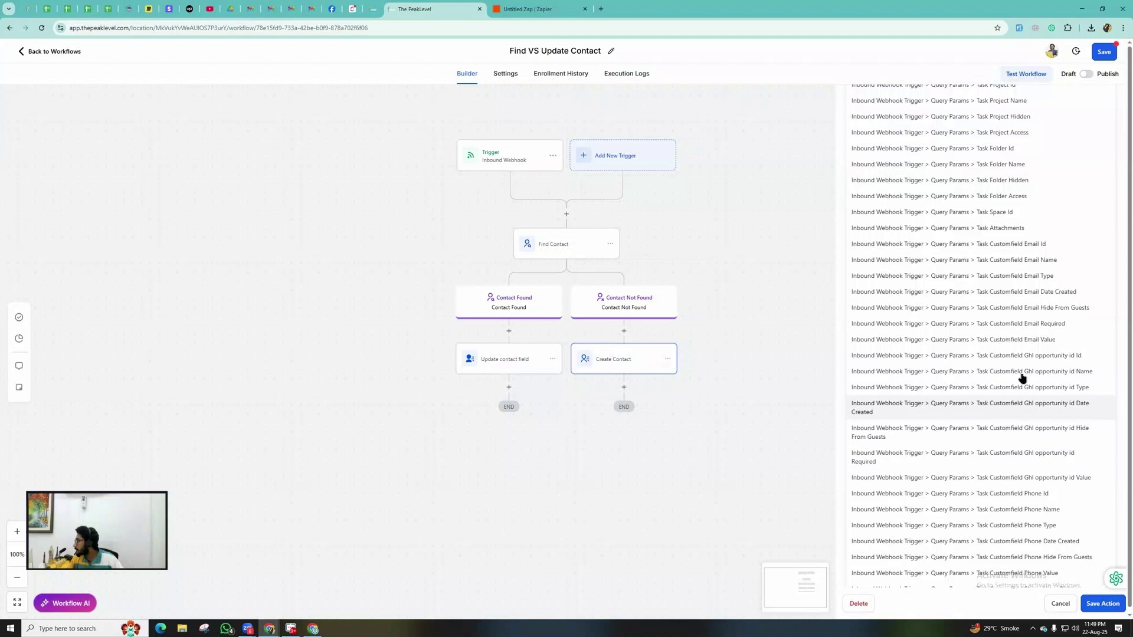
{"action": "left_click", "coordinate": [1042, 340]}
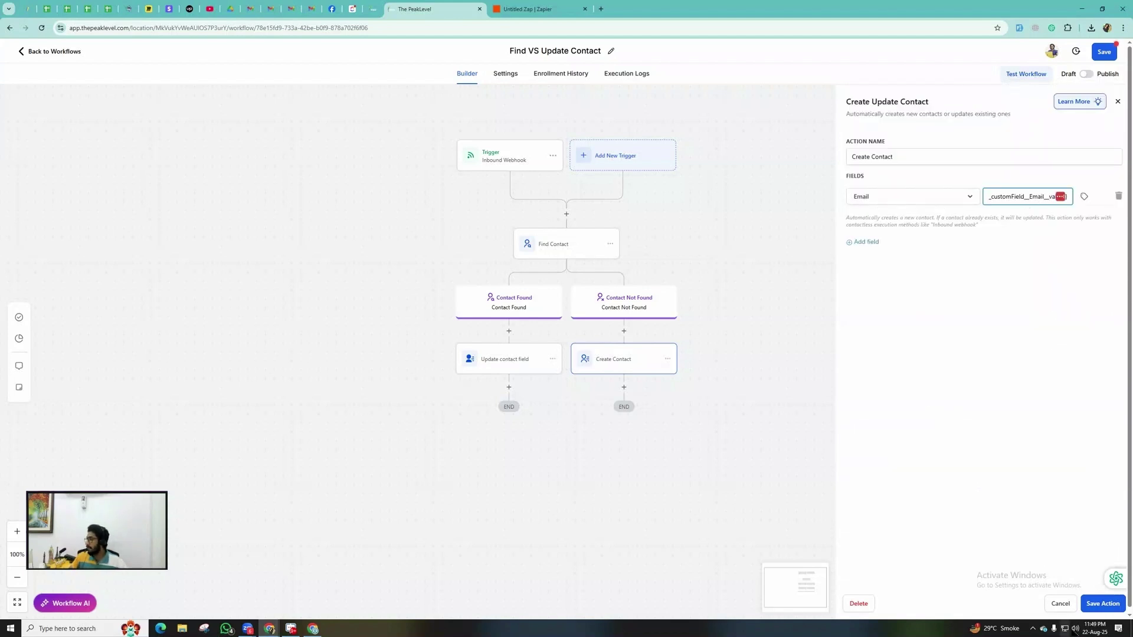
{"action": "left_click", "coordinate": [1103, 604]}
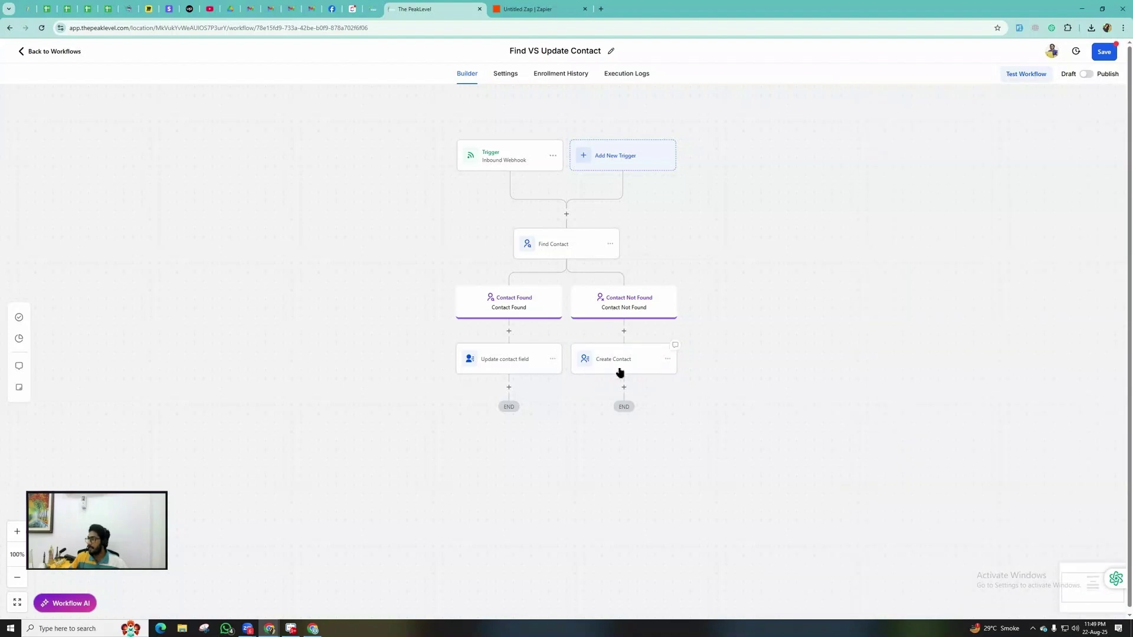
Save the Find VS Update Contact workflow without adding another action, and check the webhook step in Zapier
{"action": "left_click", "coordinate": [624, 388]}
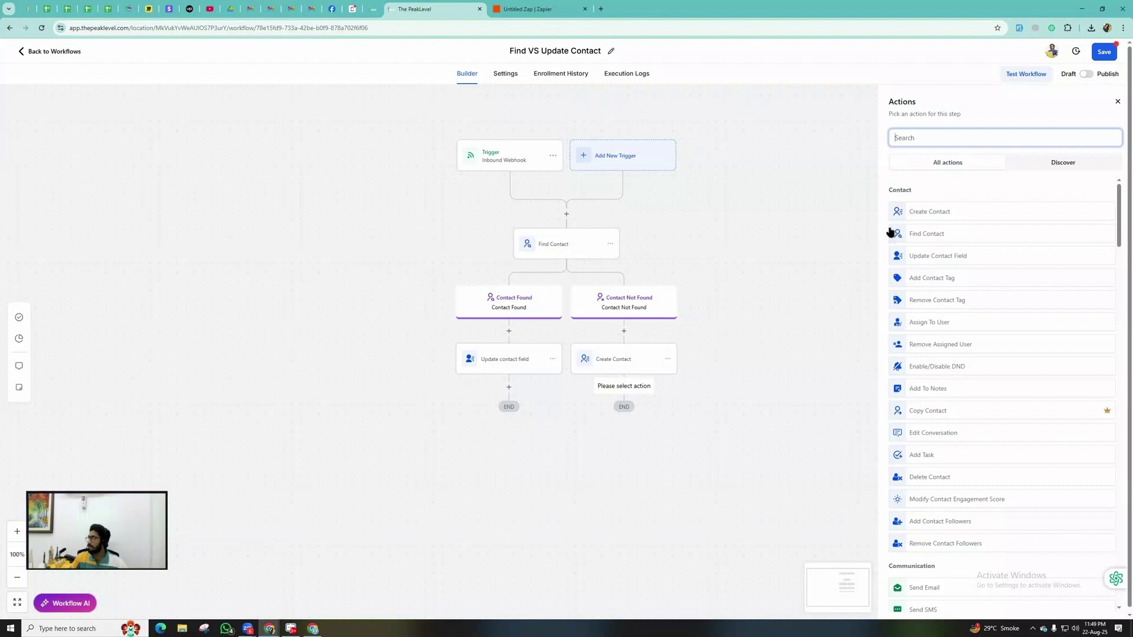
{"action": "left_click", "coordinate": [1118, 101]}
{"action": "left_click", "coordinate": [1104, 51]}
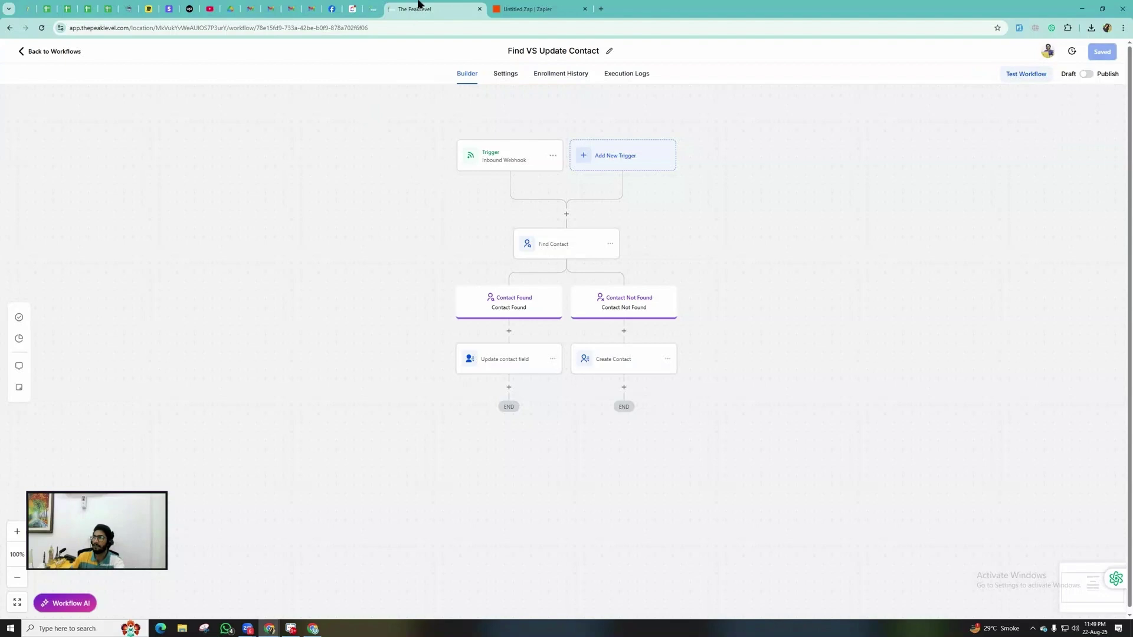
{"action": "left_click", "coordinate": [531, 10]}
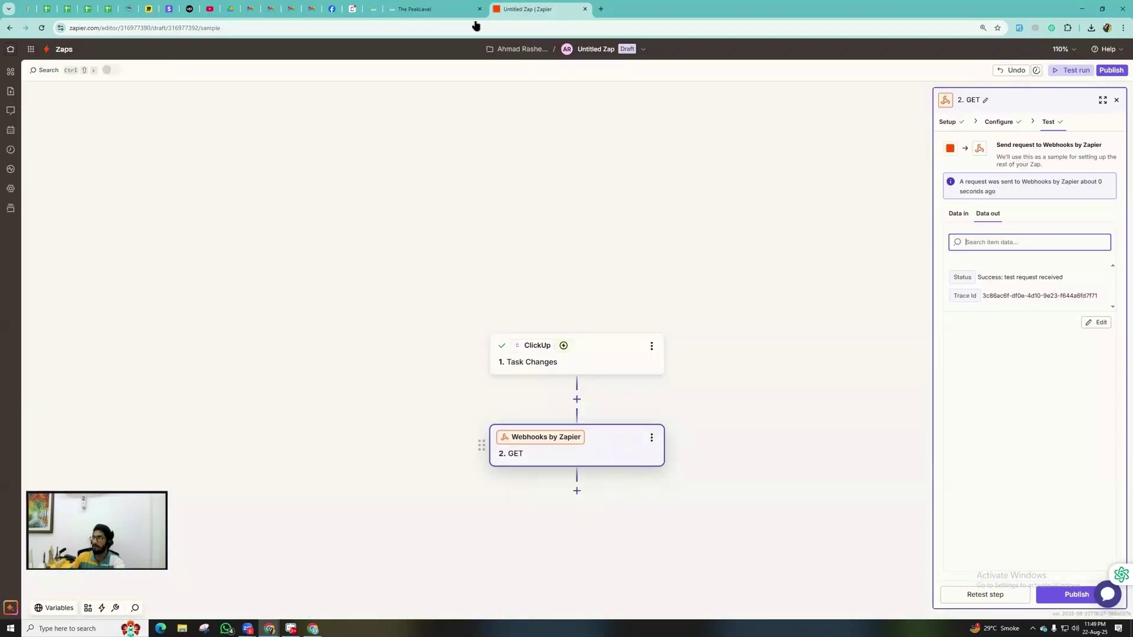
Return to the Find VS Update Contact workflow and delete its Inbound Webhook trigger
{"action": "left_click", "coordinate": [460, 7]}
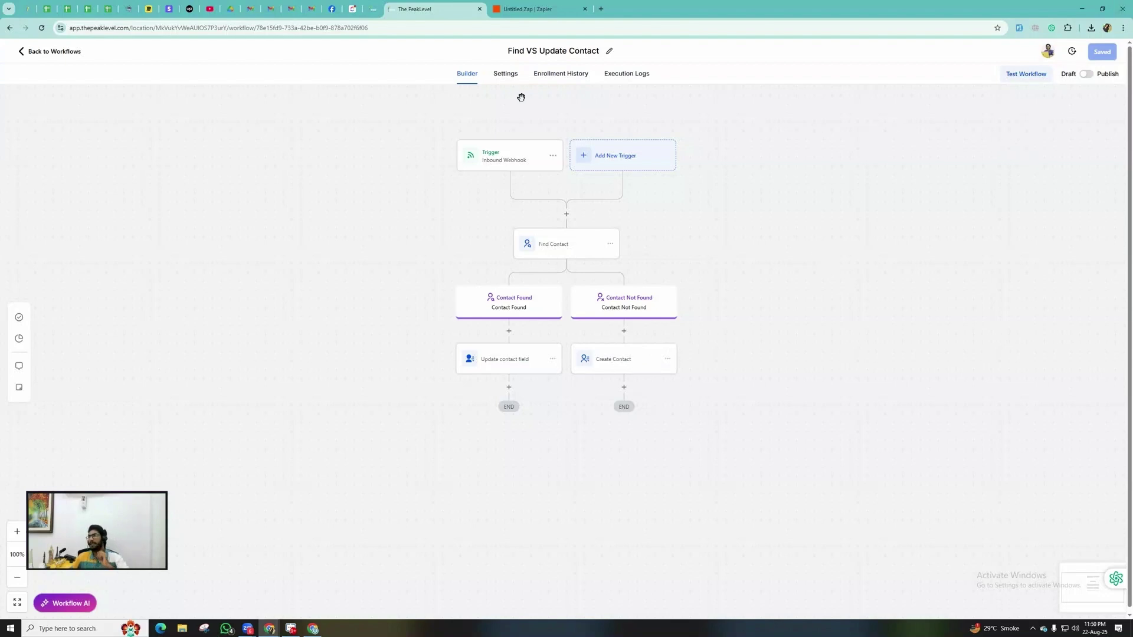
{"action": "left_click", "coordinate": [553, 156]}
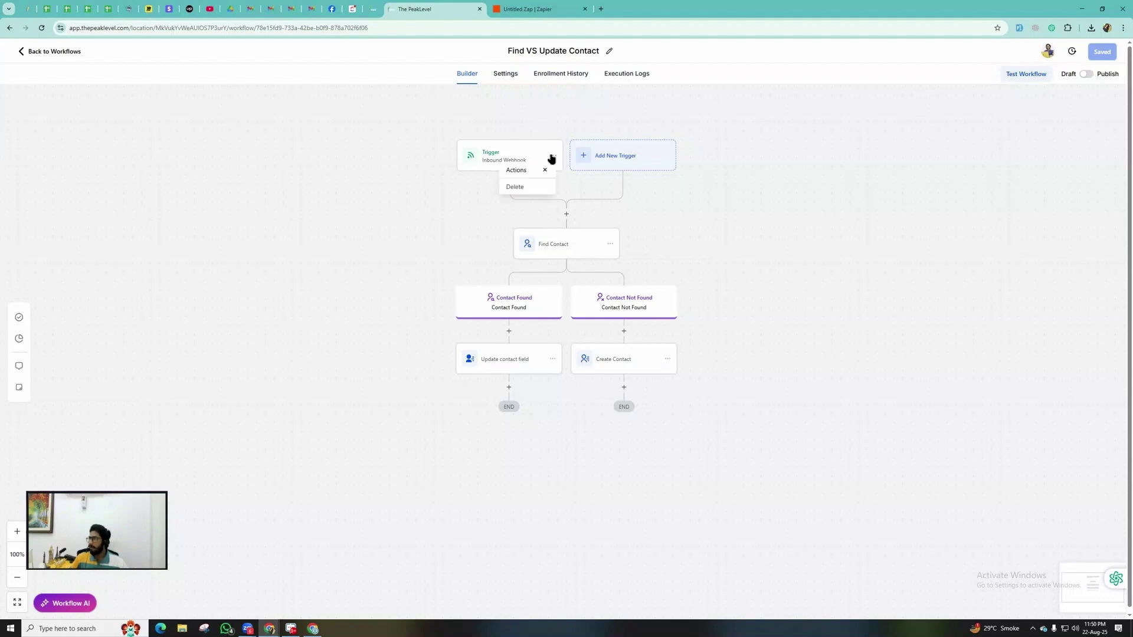
{"action": "left_click", "coordinate": [515, 187]}
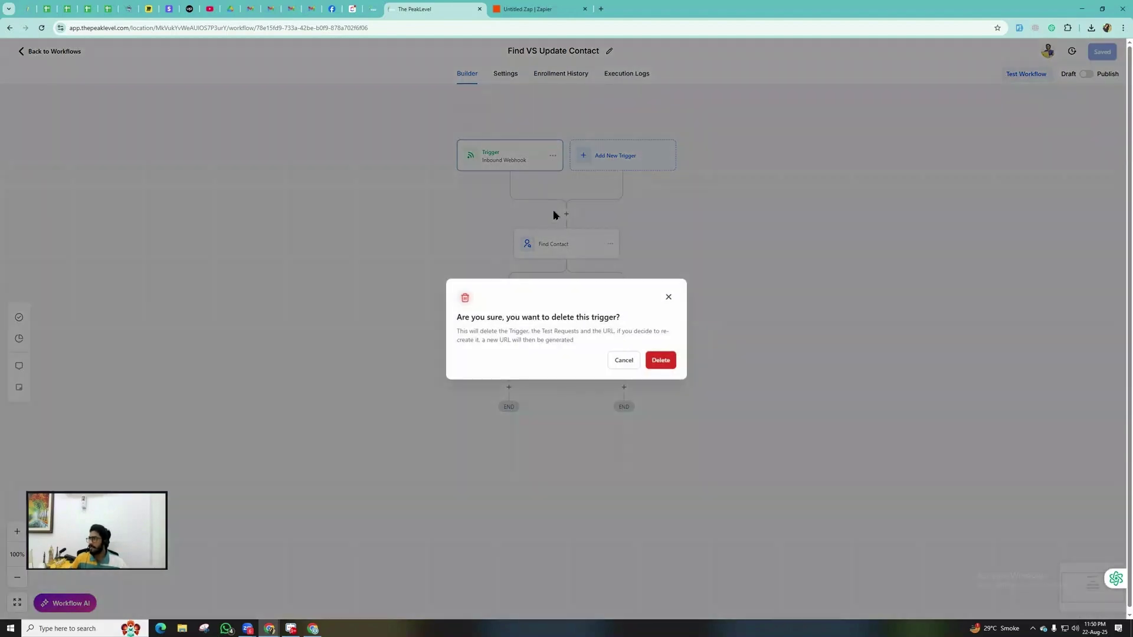
{"action": "left_click", "coordinate": [660, 360]}
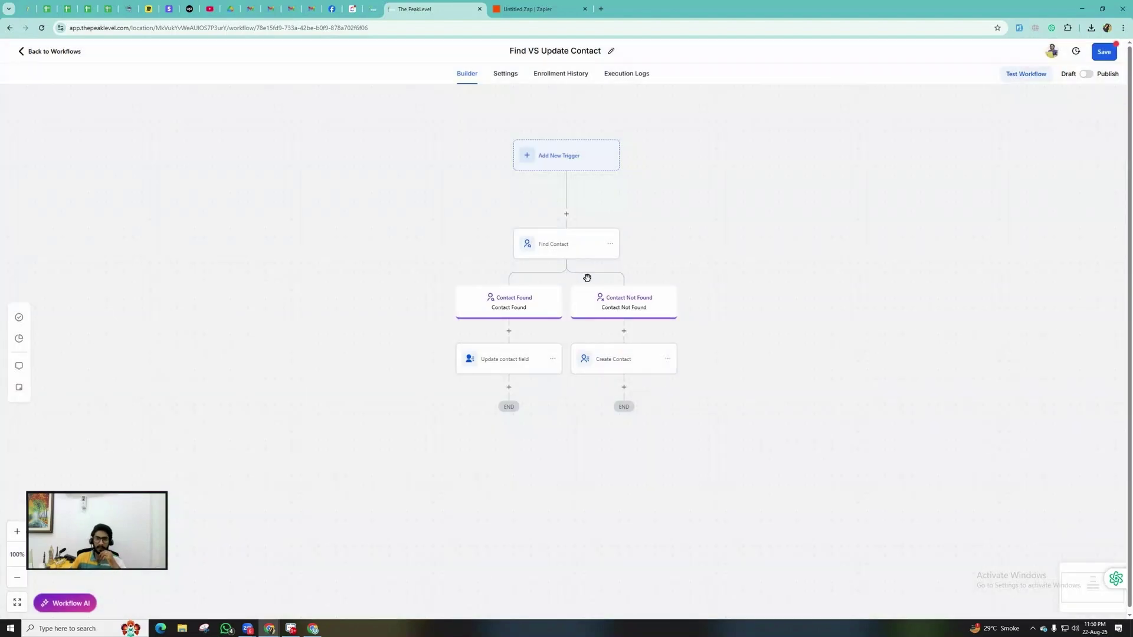
Delete the Find Contact action together with all of its branches
{"action": "left_click", "coordinate": [611, 244]}
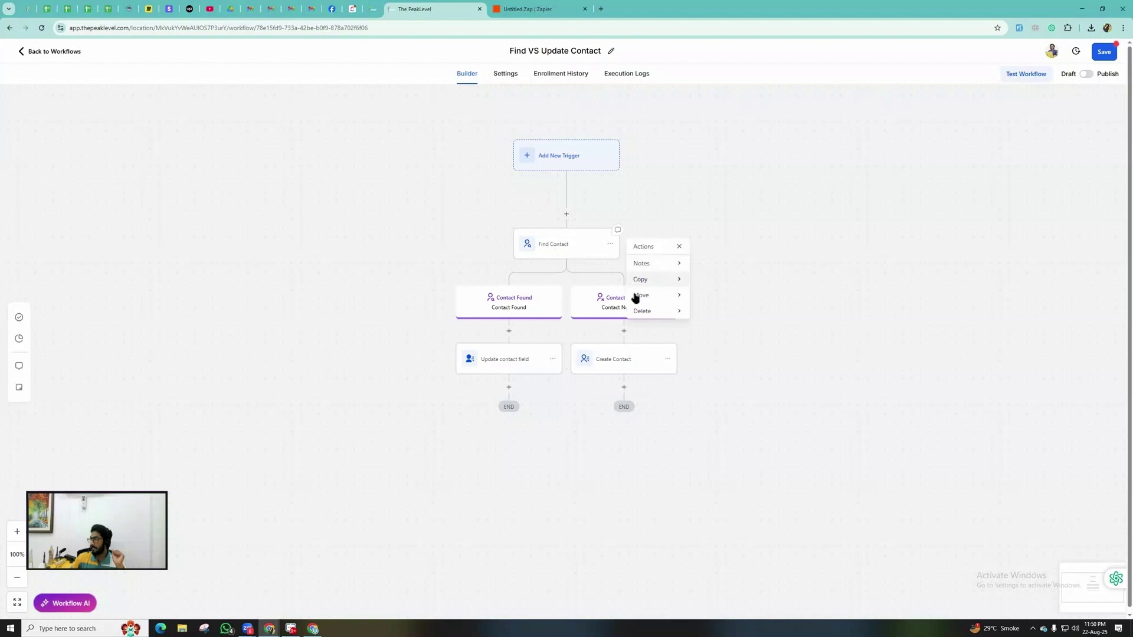
{"action": "mouse_move", "coordinate": [647, 311]}
{"action": "left_click", "coordinate": [713, 263]}
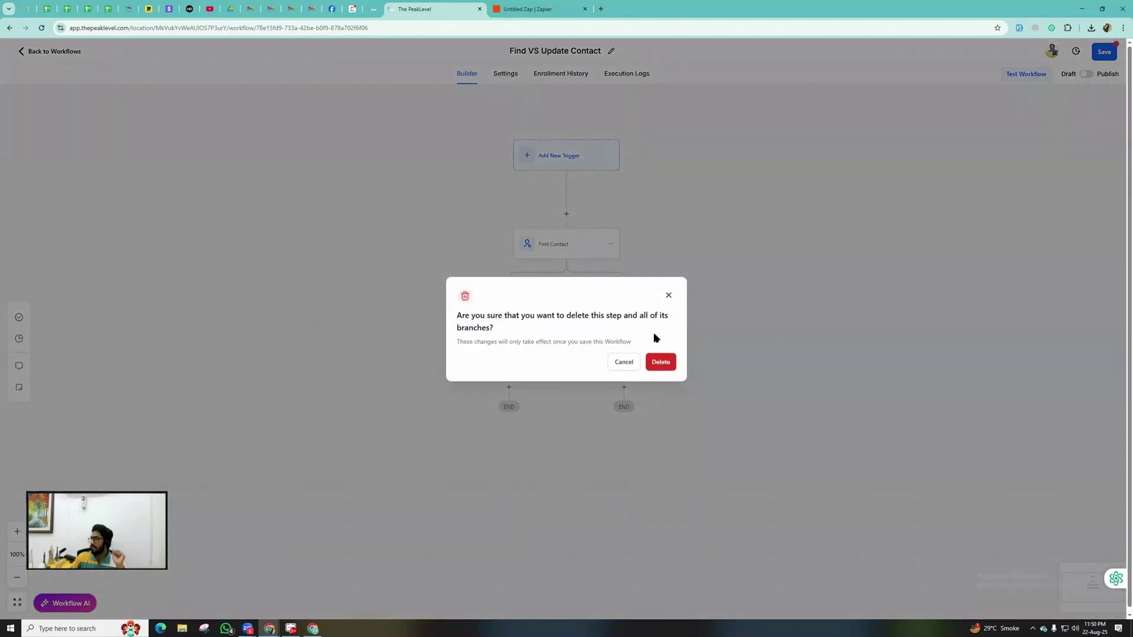
{"action": "left_click", "coordinate": [660, 361]}
Add a New Review Received trigger to the workflow and save it without filters
{"action": "left_click", "coordinate": [553, 157]}
{"action": "left_click", "coordinate": [926, 140]}
{"action": "type", "text": "googl"}
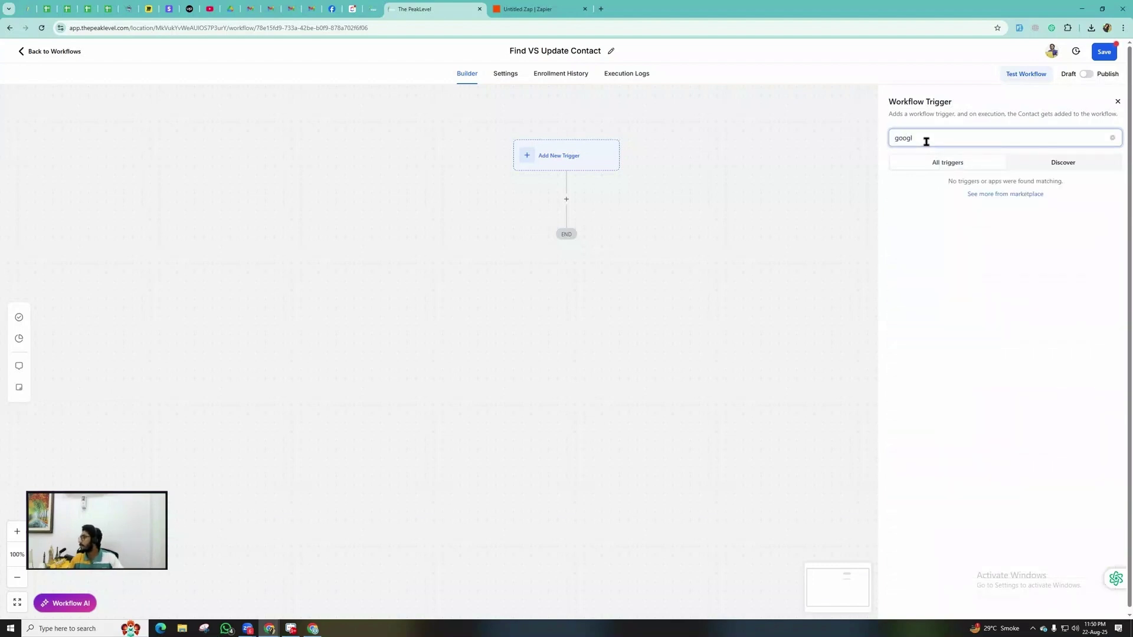
{"action": "key", "text": "BackSpace"}
{"action": "key", "text": "BackSpace"}
{"action": "key", "text": "BackSpace"}
{"action": "key", "text": "BackSpace"}
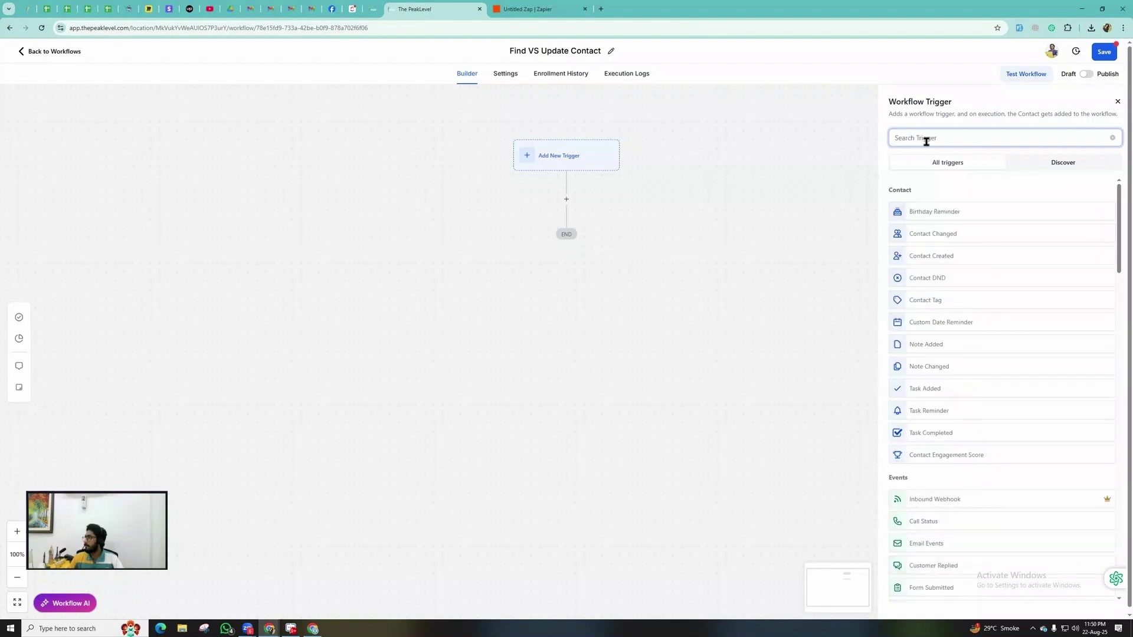
{"action": "type", "text": "revie"}
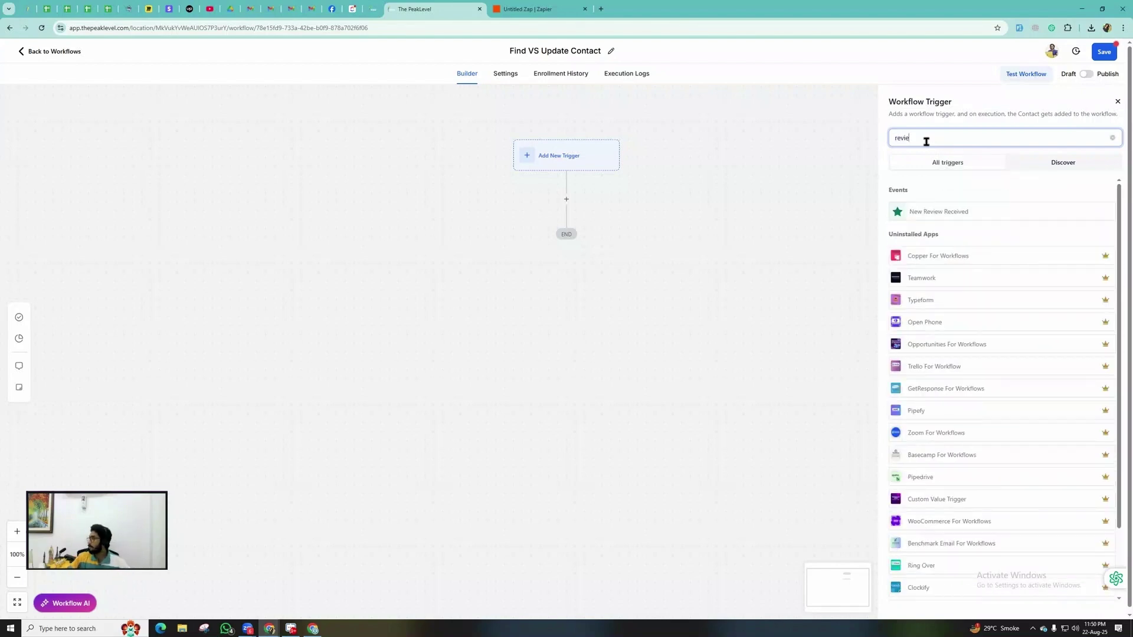
{"action": "left_click", "coordinate": [957, 214]}
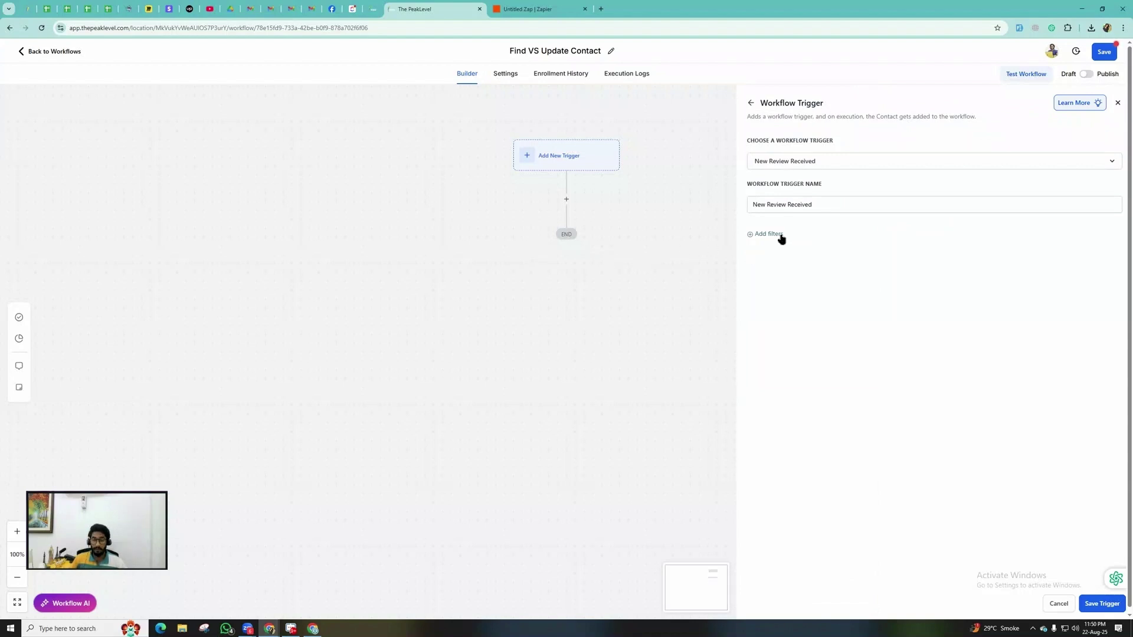
{"action": "left_click", "coordinate": [1102, 604]}
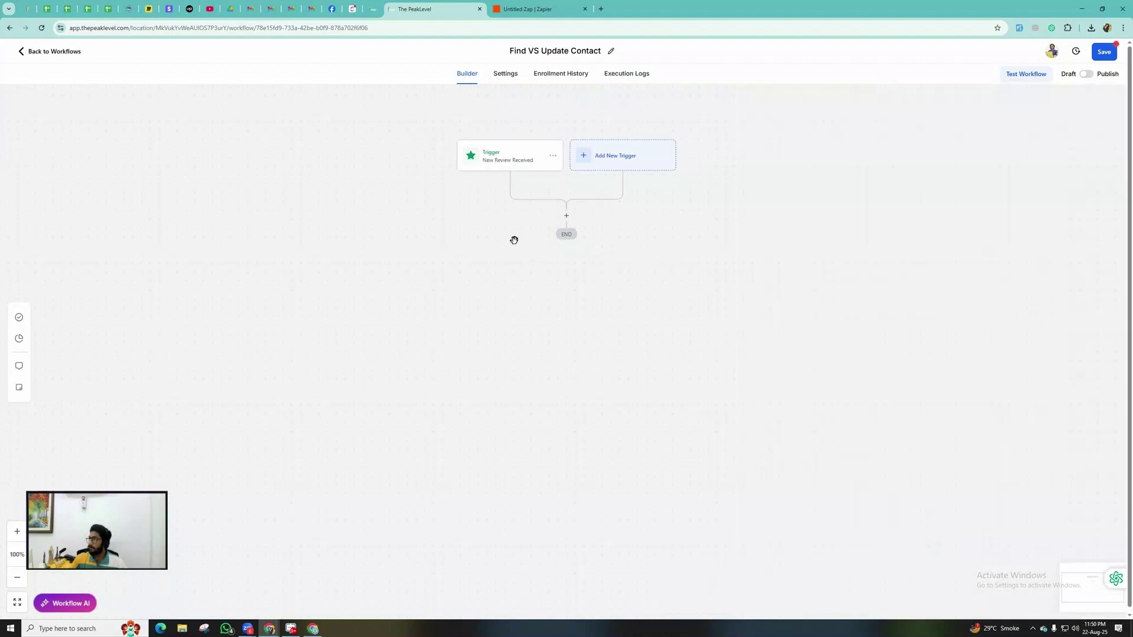
Examine which fields a Find Contact action below the New Review Received trigger can match on, and discard the action
{"action": "left_click", "coordinate": [566, 219]}
{"action": "left_click", "coordinate": [946, 135]}
{"action": "type", "text": "find"}
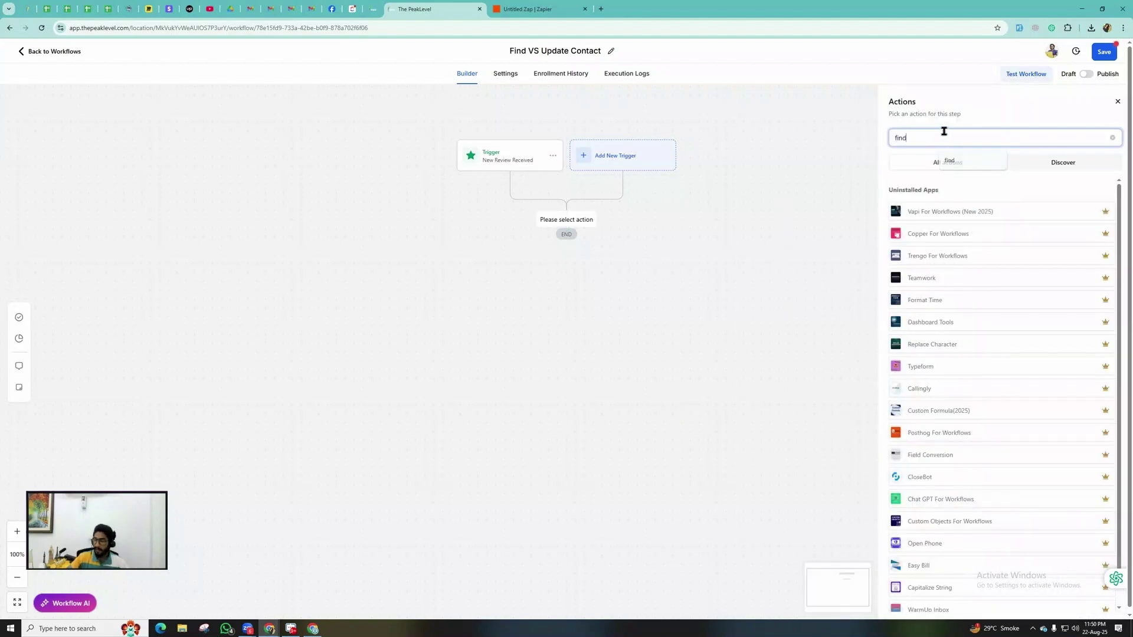
{"action": "left_click", "coordinate": [928, 213]}
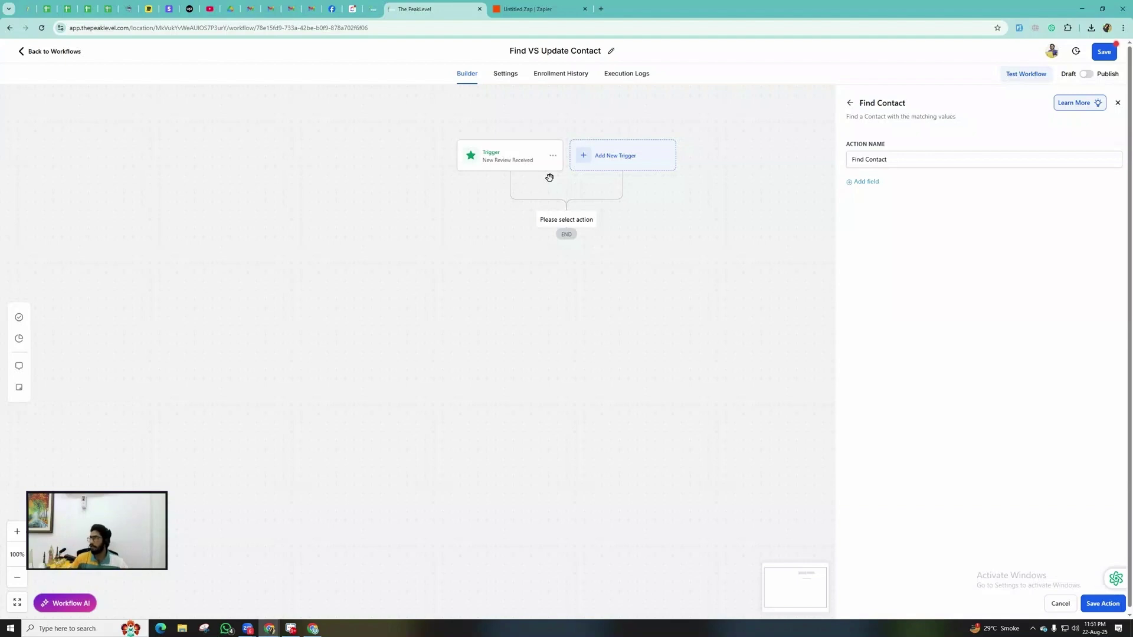
{"action": "left_click", "coordinate": [864, 183]}
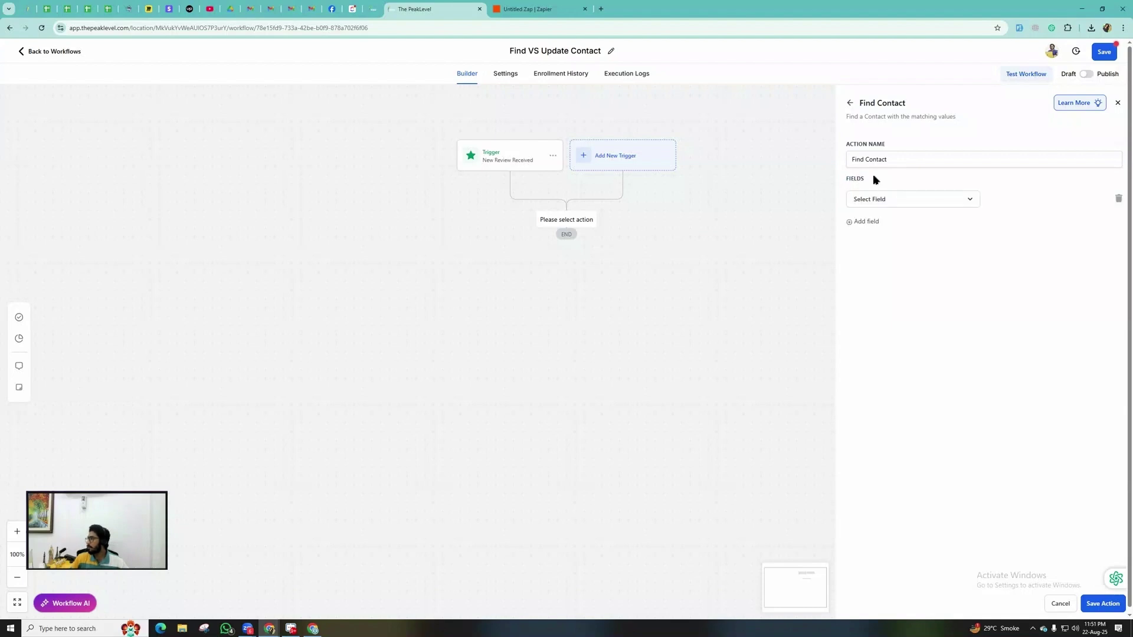
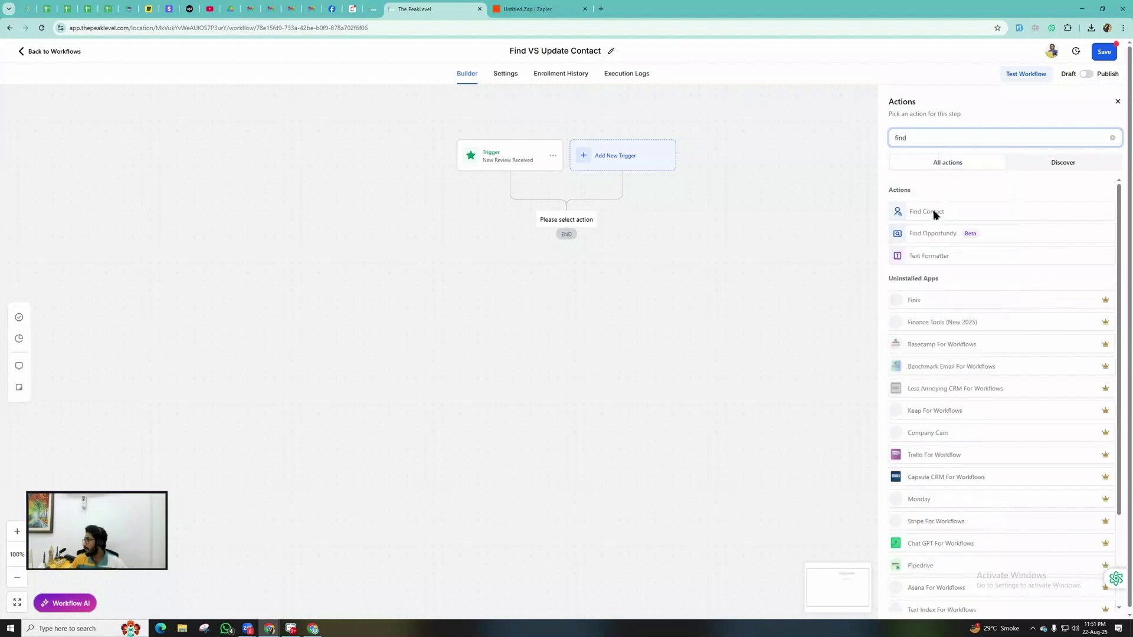
{"action": "left_click", "coordinate": [932, 213]}
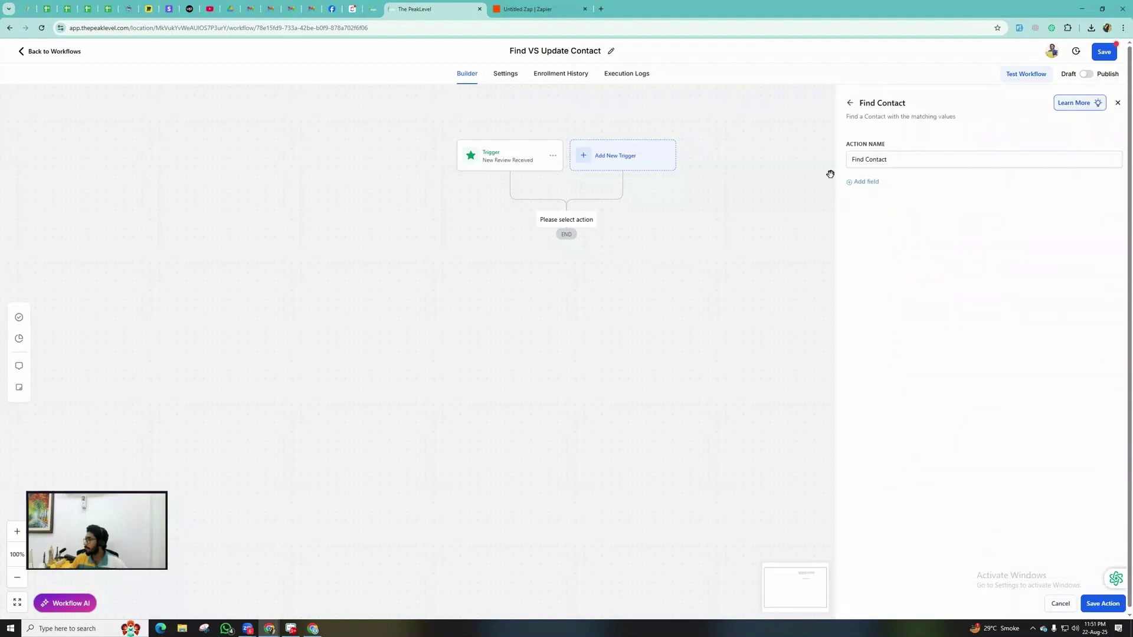
{"action": "left_click", "coordinate": [866, 181]}
{"action": "left_click", "coordinate": [875, 198]}
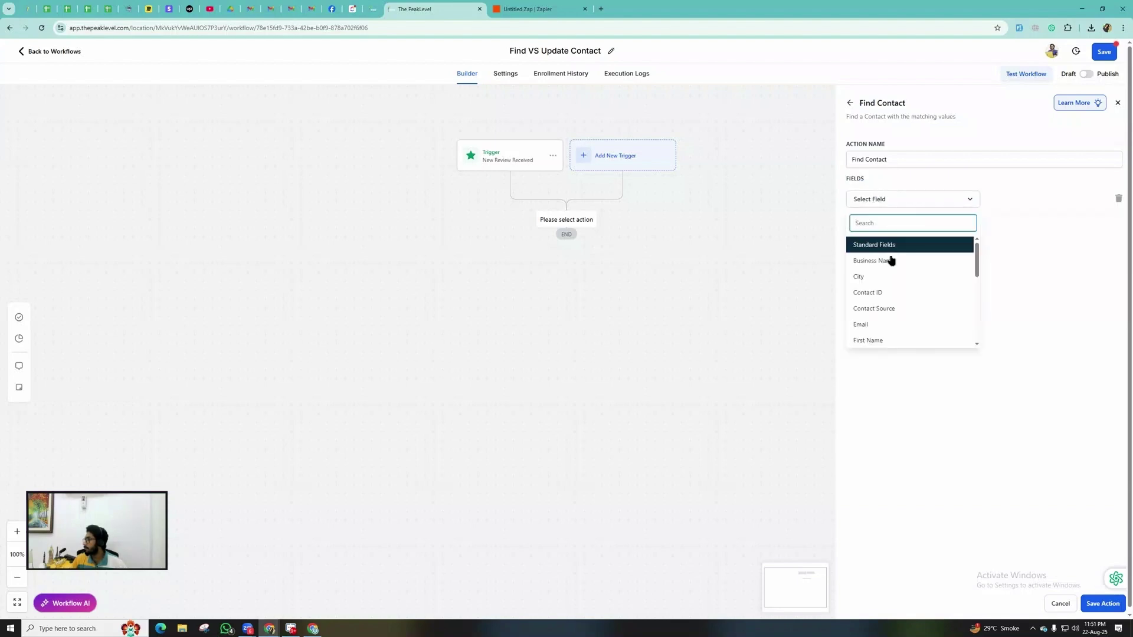
{"action": "scroll", "coordinate": [888, 253], "scroll_direction": "down", "scroll_amount": 4}
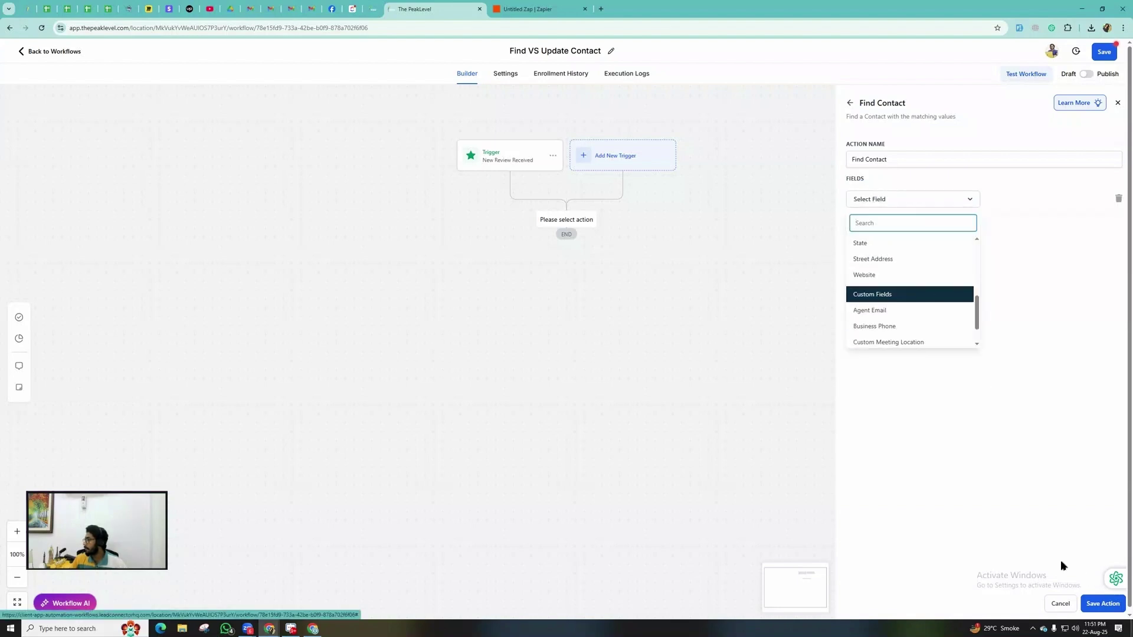
{"action": "left_click", "coordinate": [1060, 603]}
{"action": "left_click", "coordinate": [627, 356]}
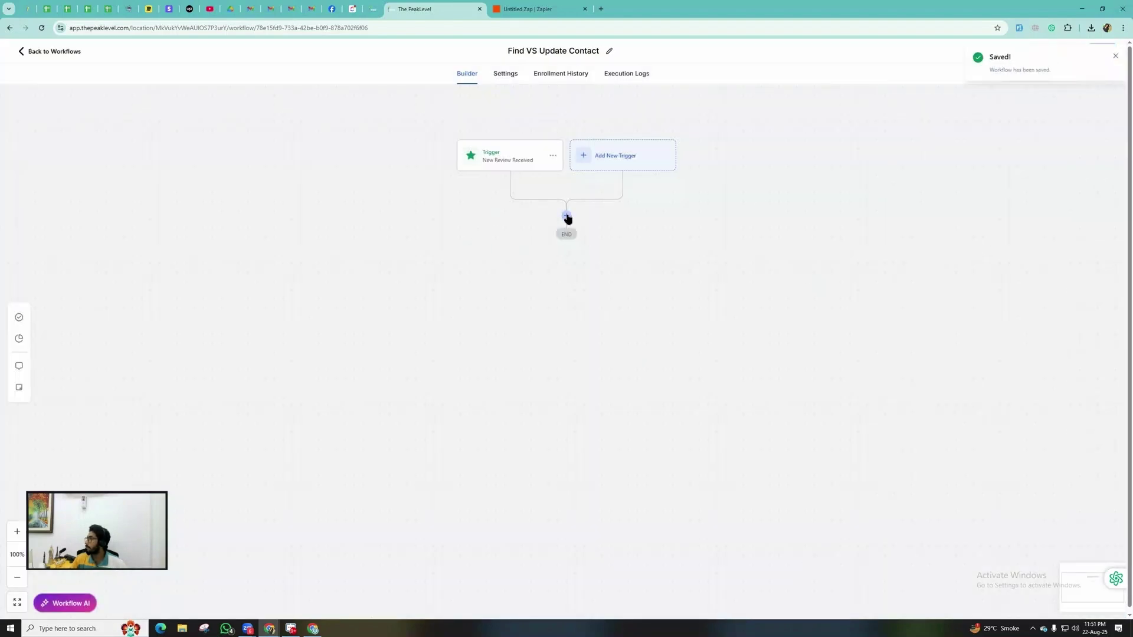
Examine which fields a Create Contact action below the trigger can fill, searching them for "rev", and discard the action
{"action": "left_click", "coordinate": [567, 218]}
{"action": "left_click", "coordinate": [932, 214]}
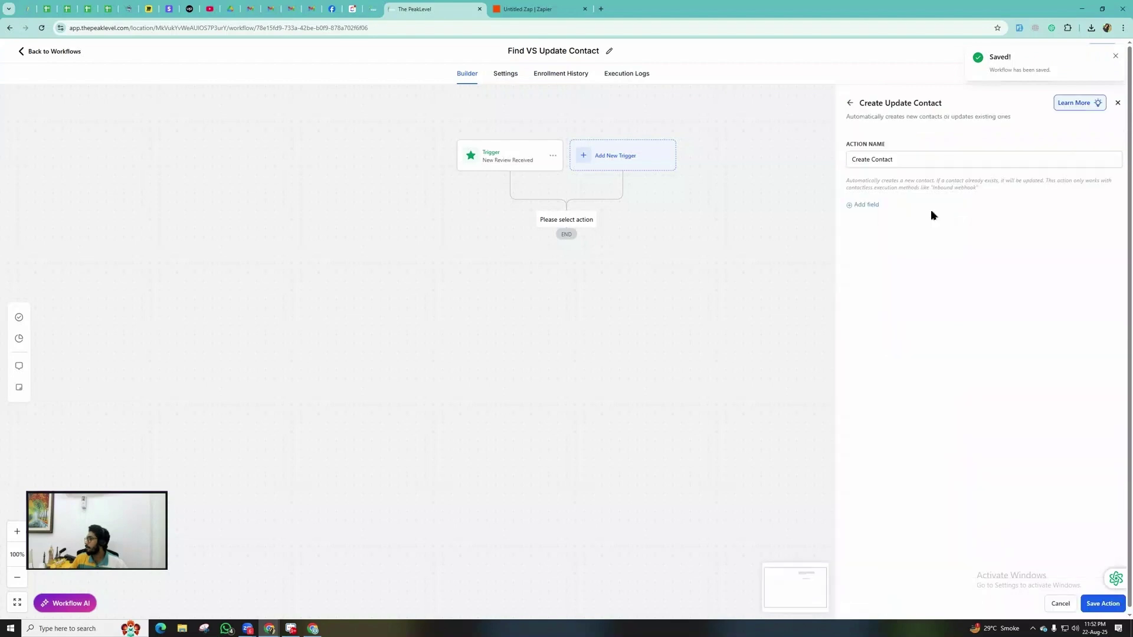
{"action": "left_click", "coordinate": [868, 205]}
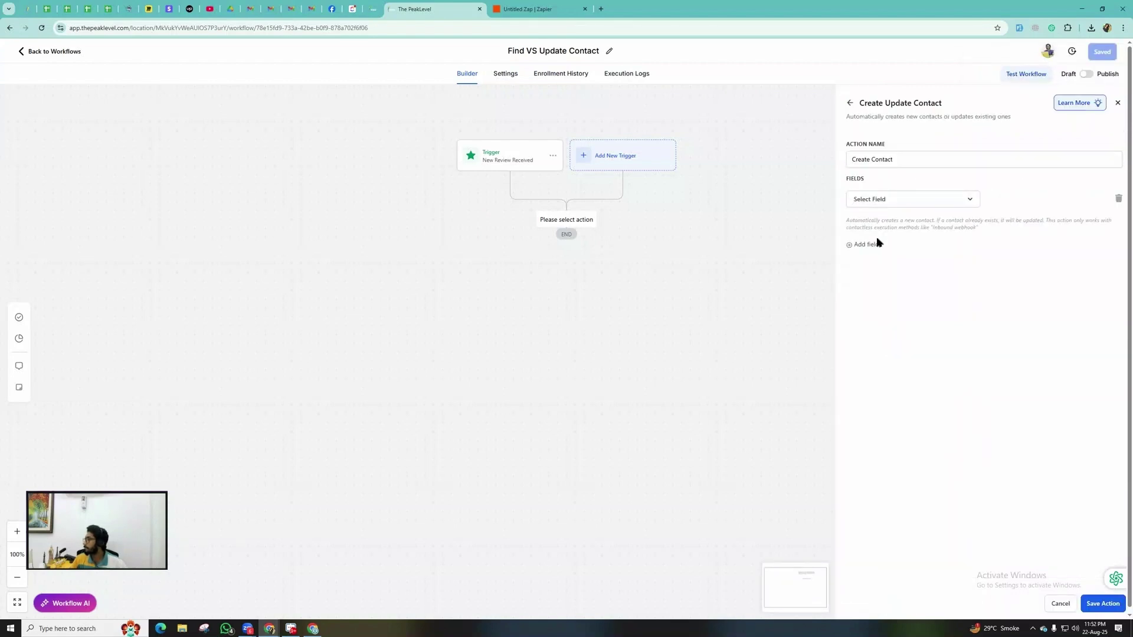
{"action": "left_click", "coordinate": [878, 202]}
{"action": "scroll", "coordinate": [893, 272], "scroll_direction": "down", "scroll_amount": 2}
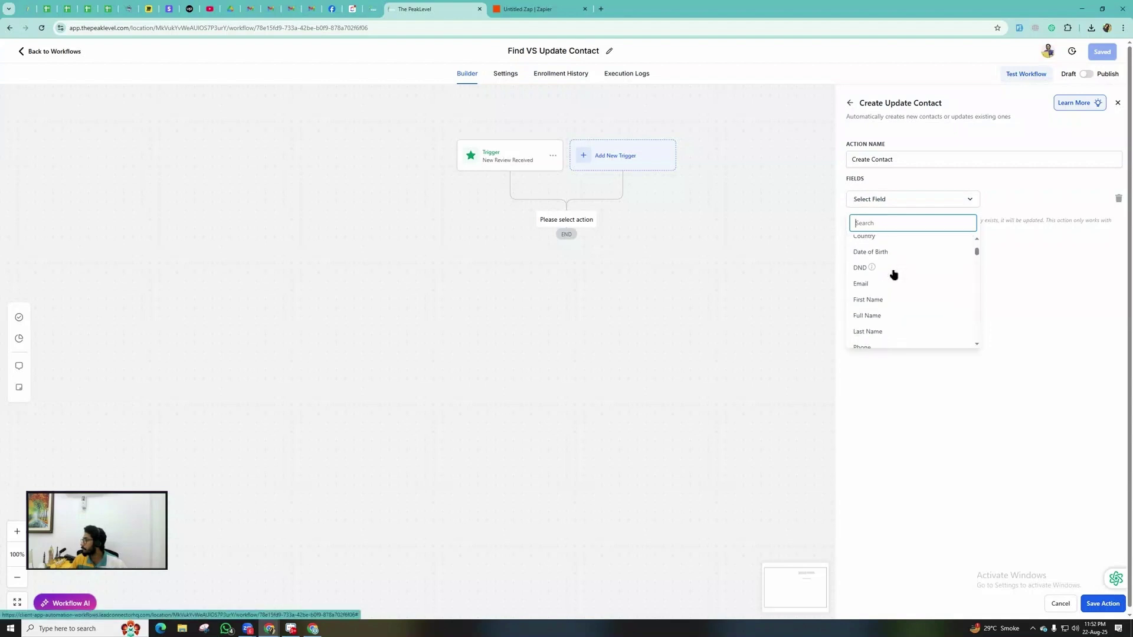
{"action": "scroll", "coordinate": [895, 276], "scroll_direction": "down", "scroll_amount": 5}
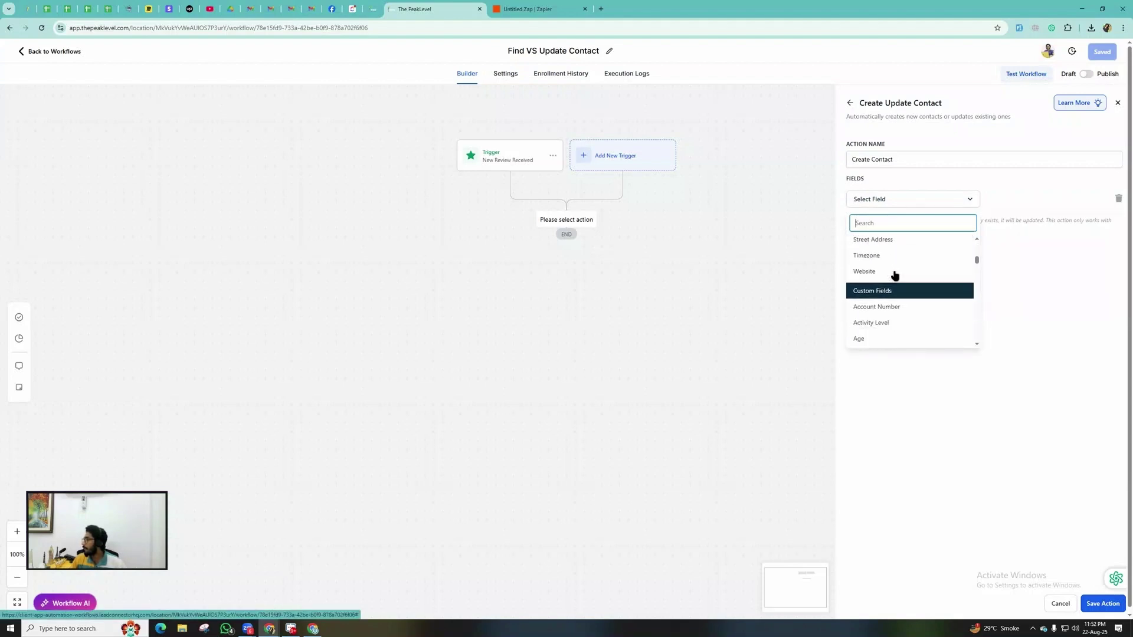
{"action": "scroll", "coordinate": [892, 275], "scroll_direction": "down", "scroll_amount": 3}
{"action": "scroll", "coordinate": [893, 271], "scroll_direction": "up", "scroll_amount": 5}
{"action": "left_click", "coordinate": [883, 224]}
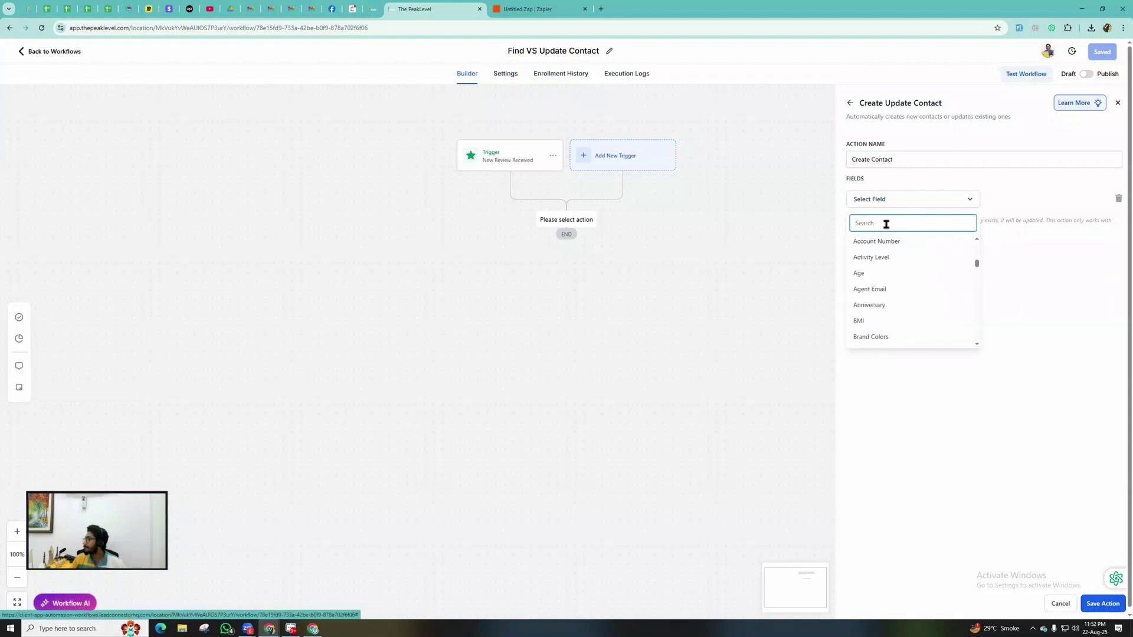
{"action": "type", "text": "rev"}
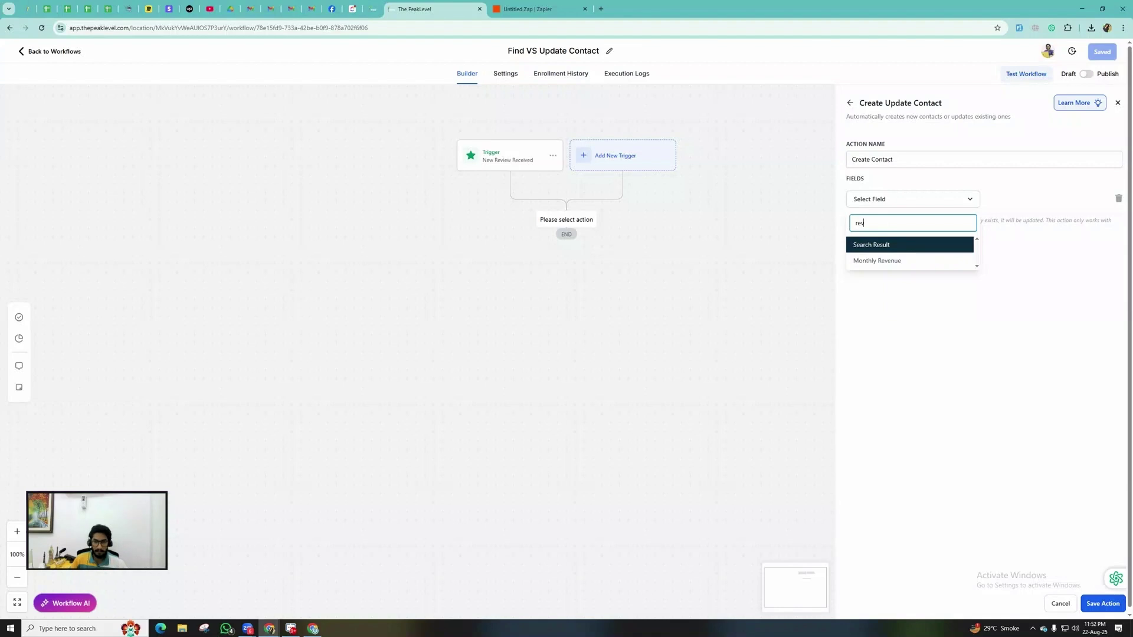
{"action": "key", "text": "Escape"}
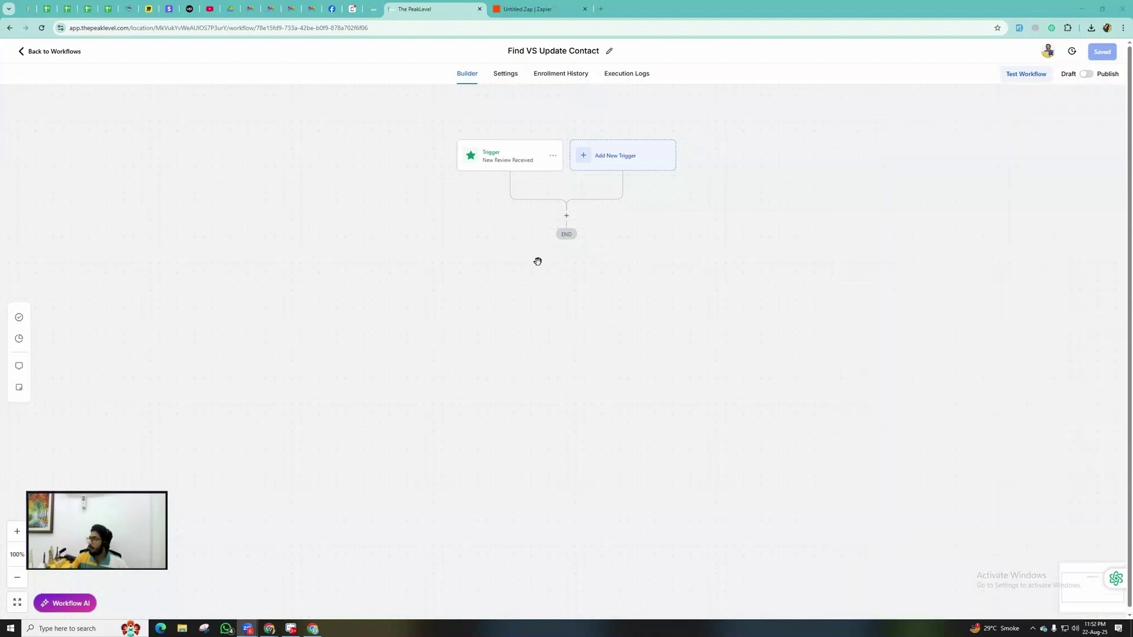
Add a Find Contact action below the New Review Received trigger and choose Full Name as its matching field
{"action": "left_click", "coordinate": [566, 216]}
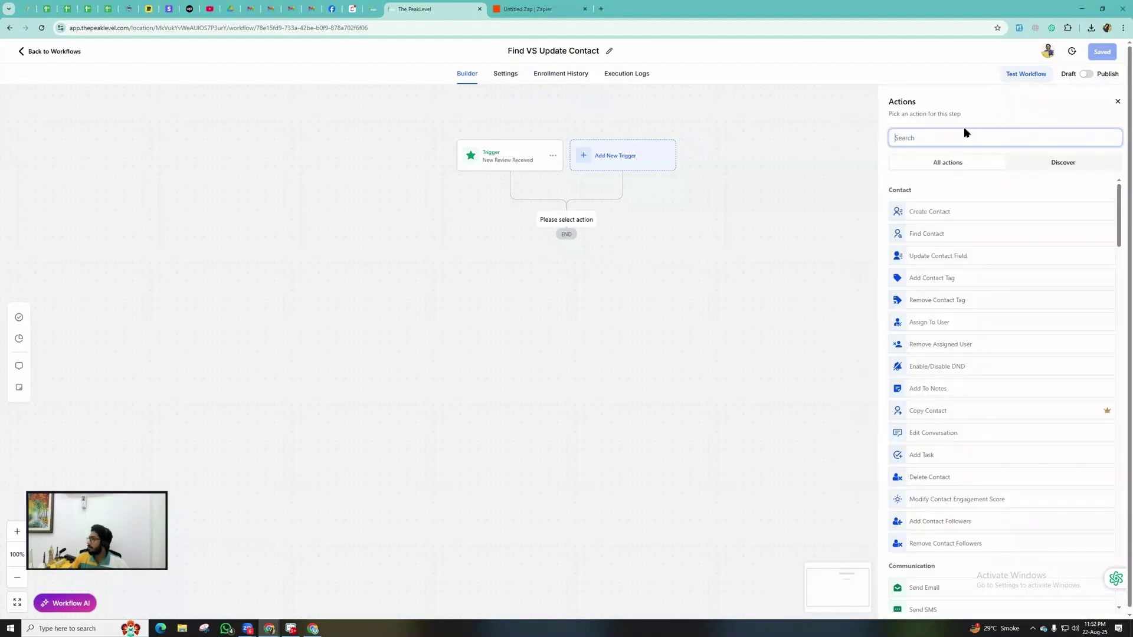
{"action": "left_click", "coordinate": [959, 136]}
{"action": "type", "text": "fi"}
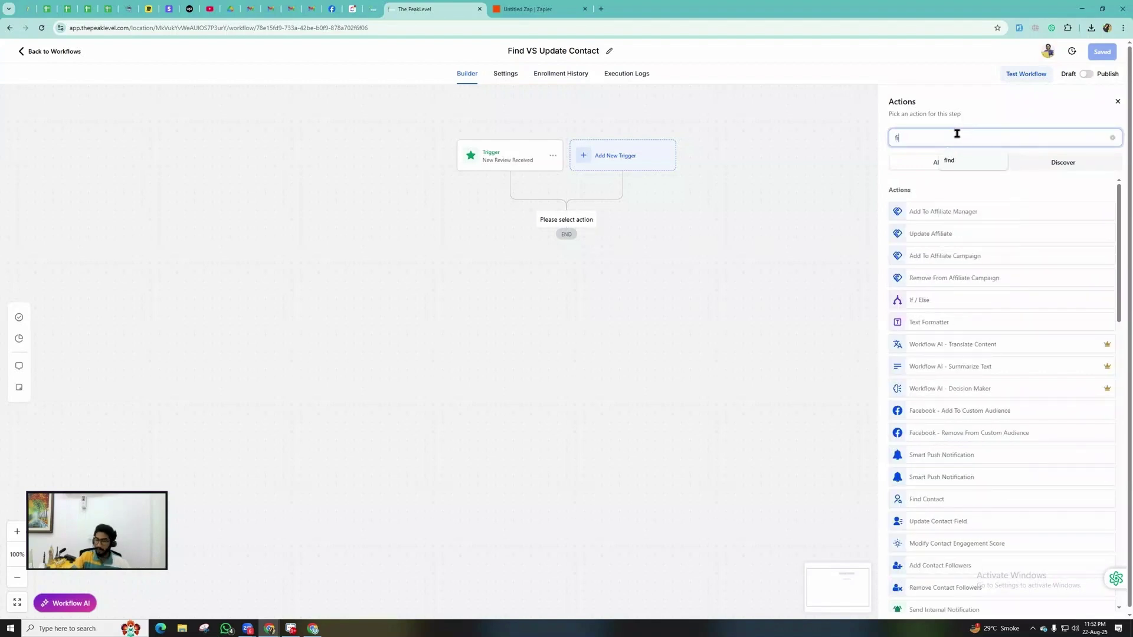
{"action": "type", "text": "nd"}
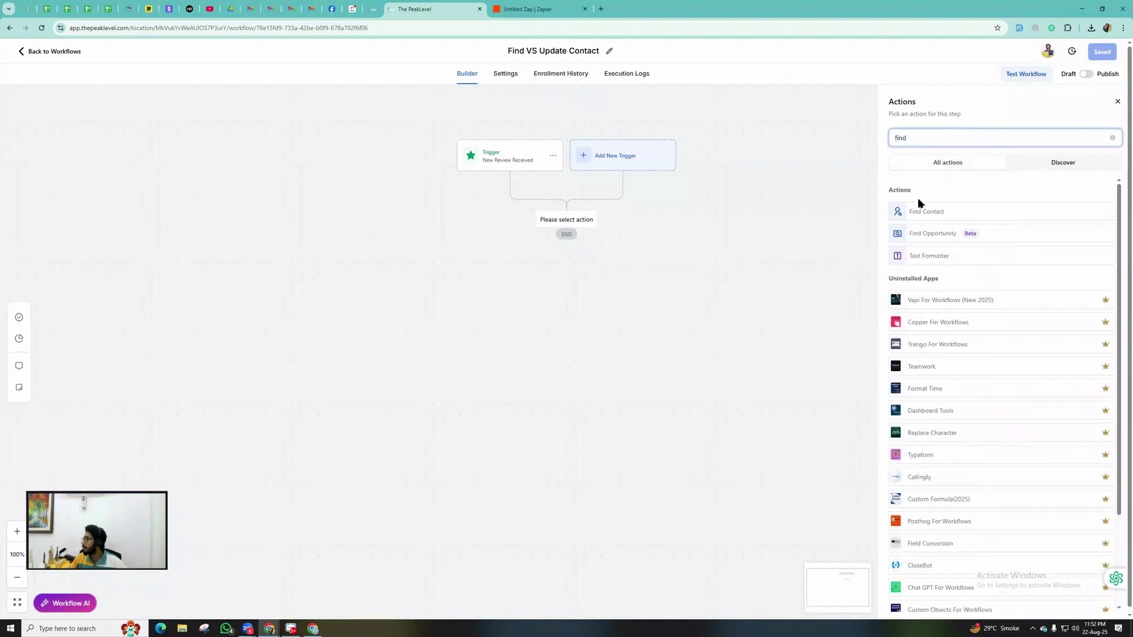
{"action": "left_click", "coordinate": [922, 218]}
{"action": "left_click", "coordinate": [857, 183]}
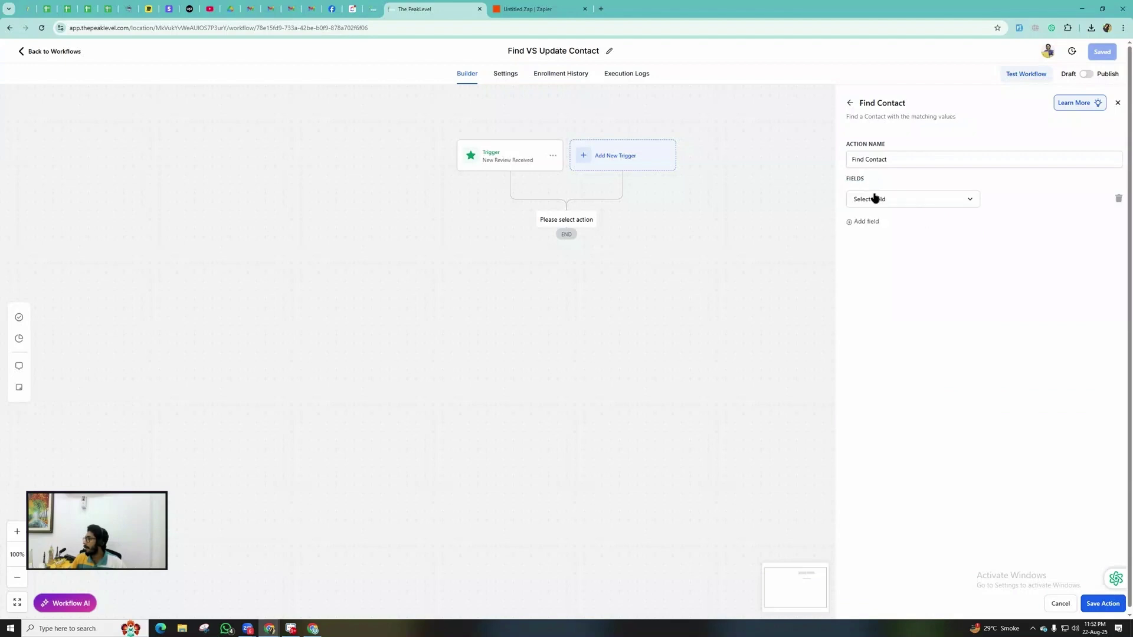
{"action": "left_click", "coordinate": [877, 199]}
{"action": "scroll", "coordinate": [877, 309], "scroll_direction": "down", "scroll_amount": 1}
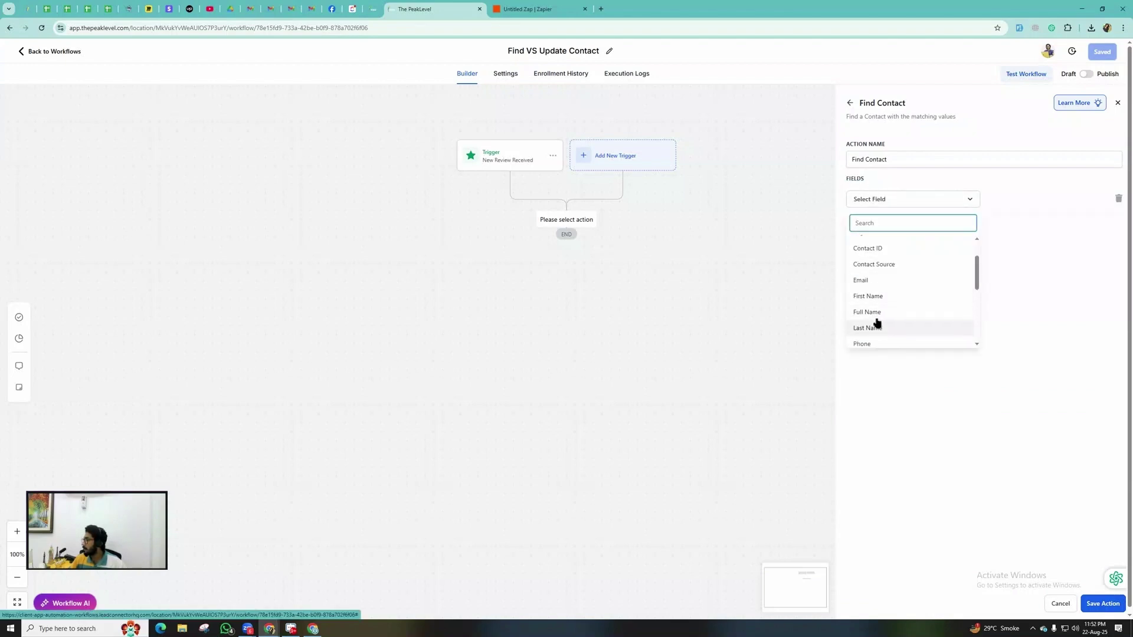
{"action": "left_click", "coordinate": [871, 314]}
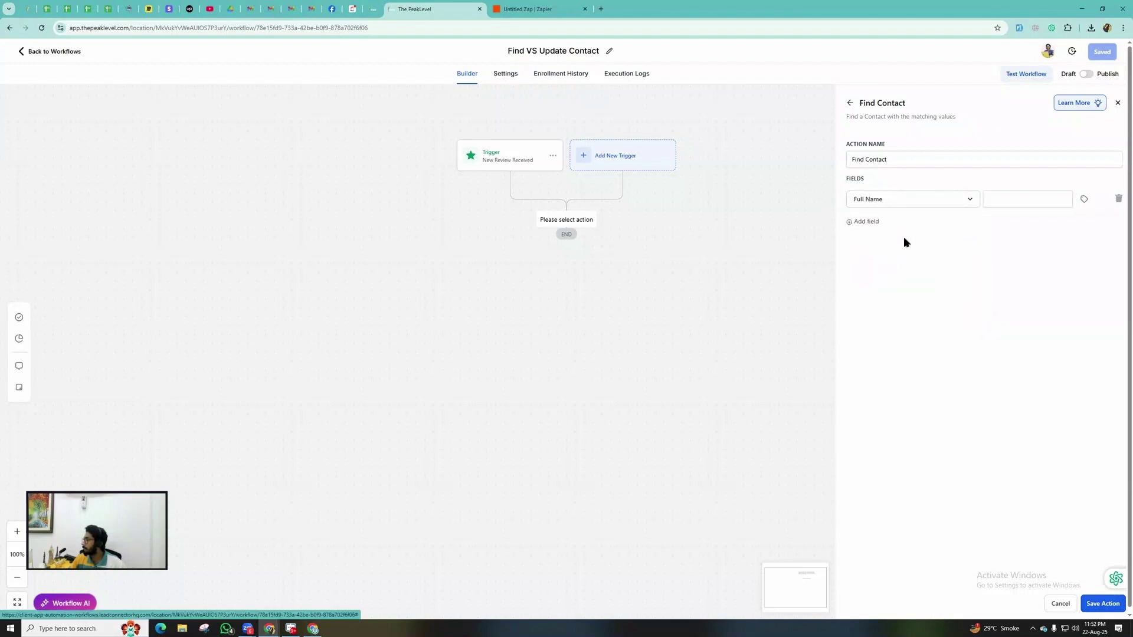
Match Full Name against the Reviewer Name value from New Review Received and save the Find Contact action
{"action": "left_click", "coordinate": [1084, 201]}
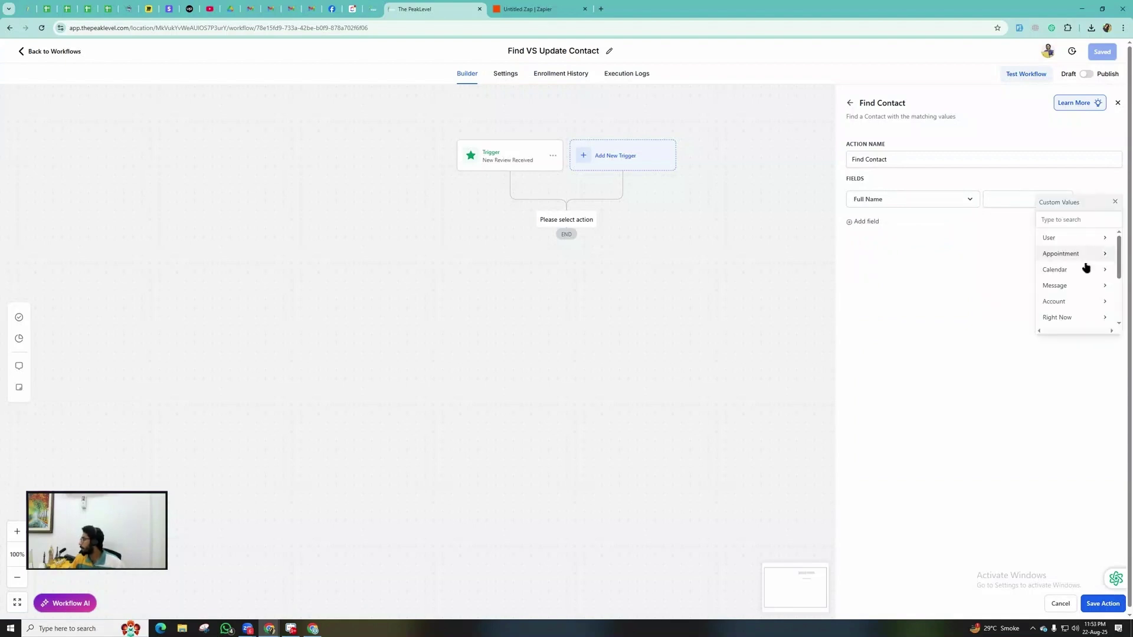
{"action": "scroll", "coordinate": [1086, 293], "scroll_direction": "down", "scroll_amount": 1}
{"action": "scroll", "coordinate": [1086, 294], "scroll_direction": "down", "scroll_amount": 1}
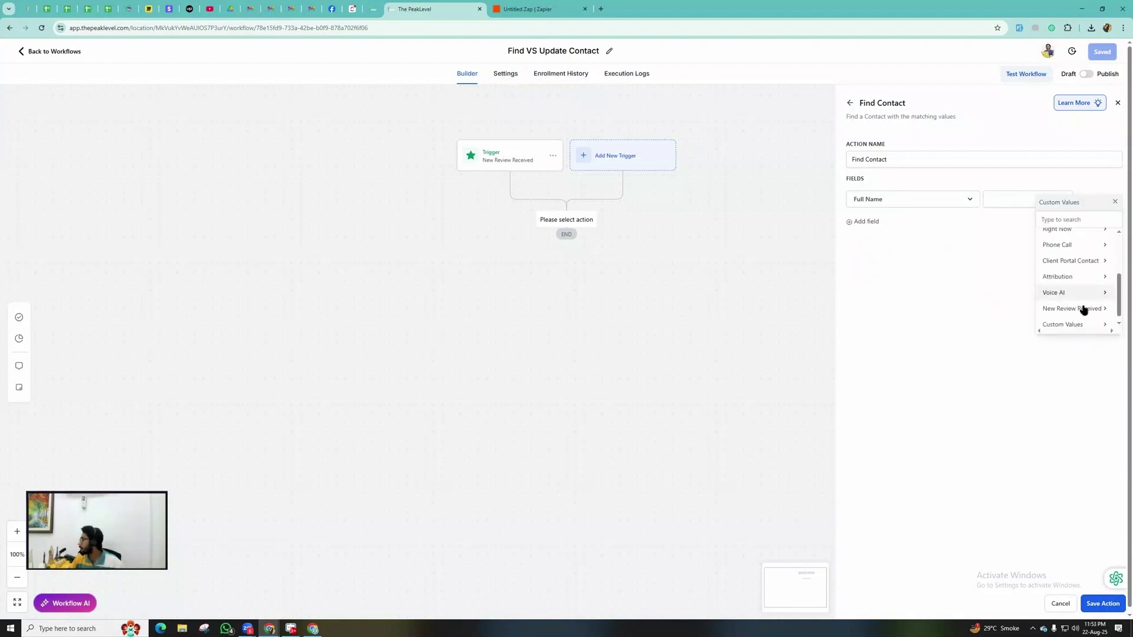
{"action": "left_click", "coordinate": [1089, 310]}
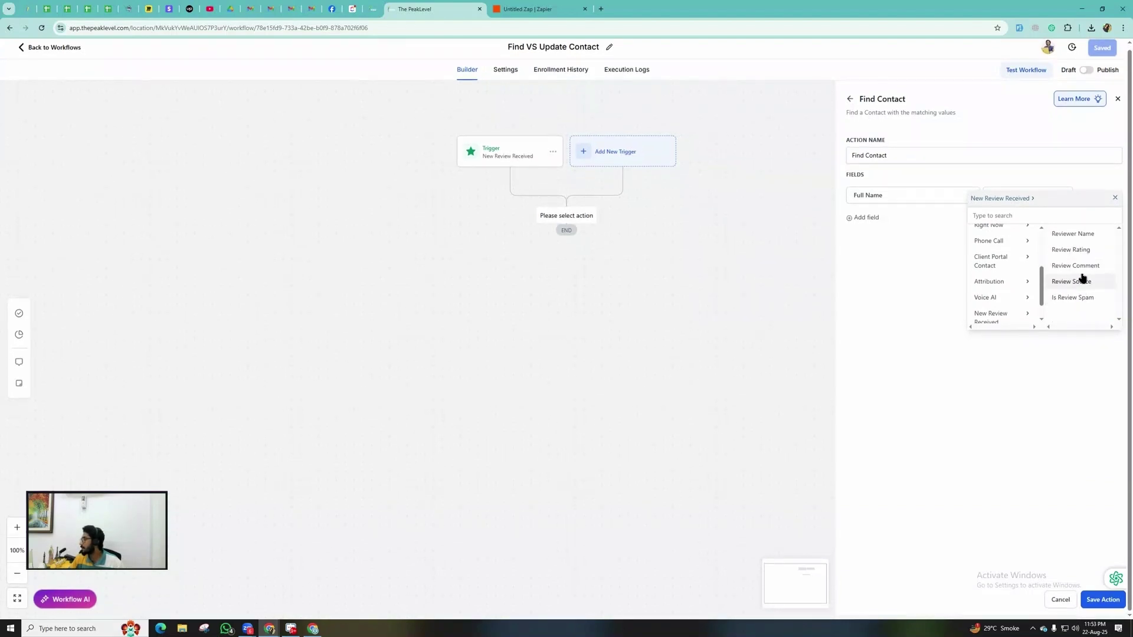
{"action": "left_click", "coordinate": [1064, 240]}
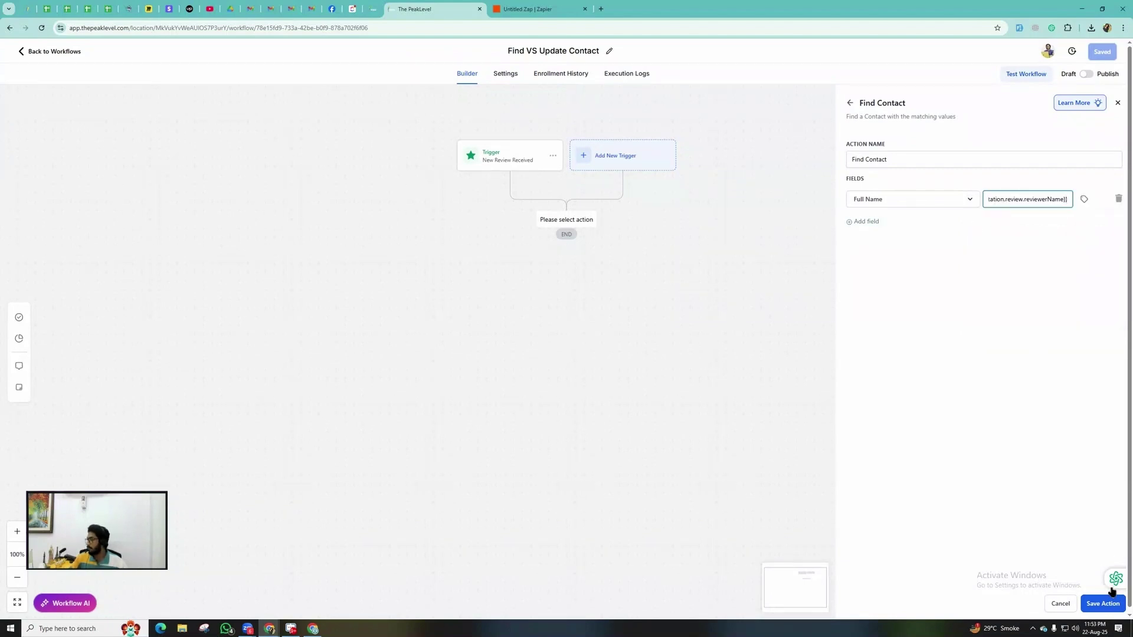
{"action": "left_click", "coordinate": [1101, 603]}
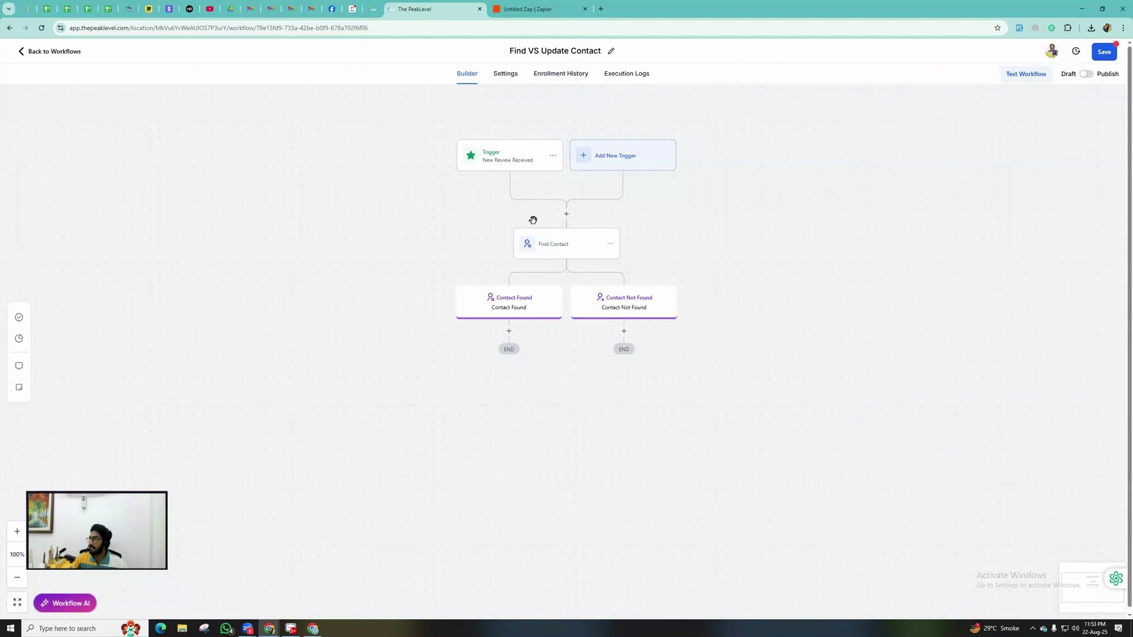
Start adding an action to the Contact Found branch
{"action": "left_click", "coordinate": [509, 332]}
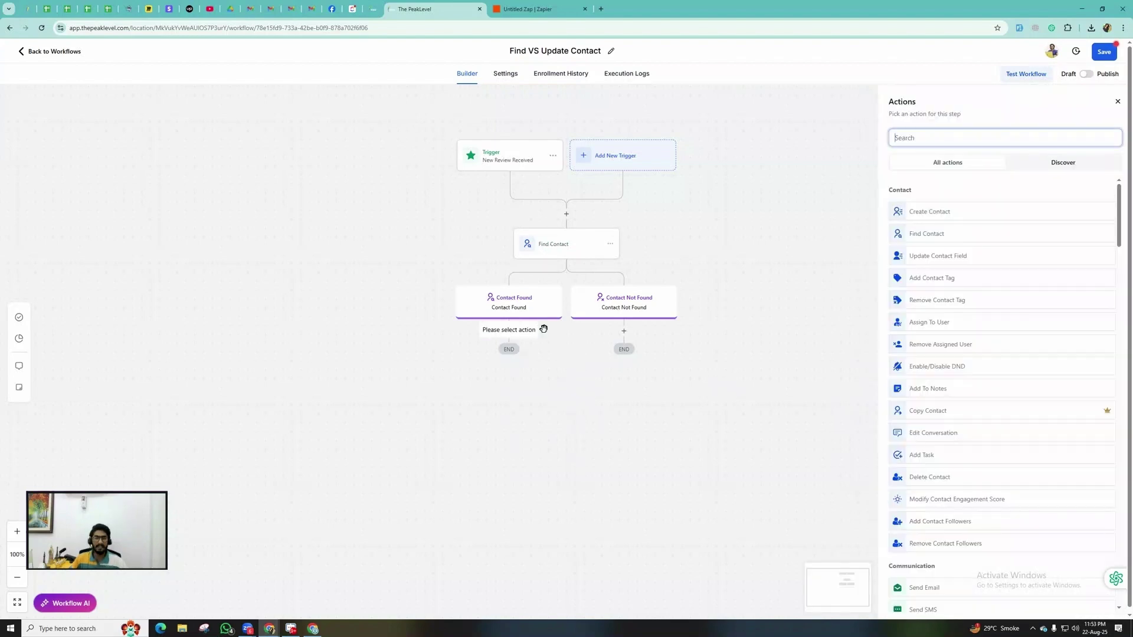